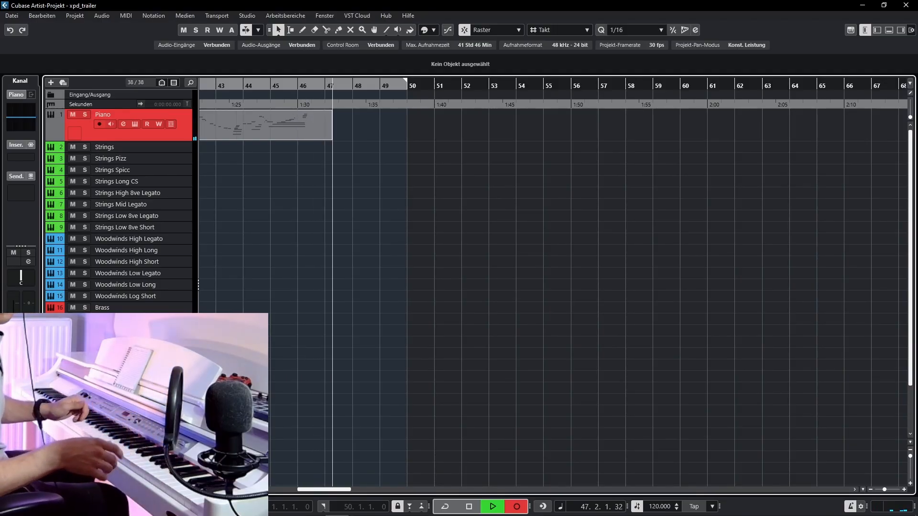
Step: Stop the piano recording and look over the recorded part across the whole timeline
{"action": "key", "text": "space"}
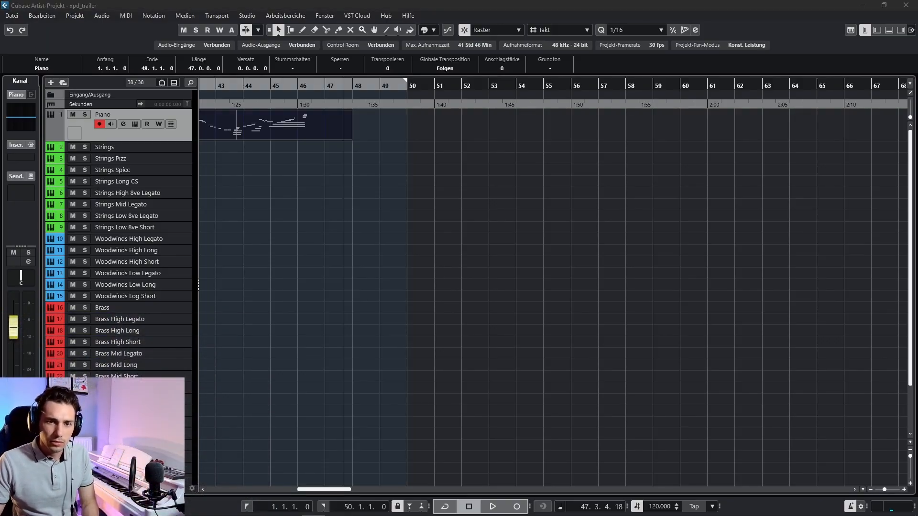
{"action": "left_click_drag", "start_coordinate": [324, 490], "coordinate": [309, 490]}
{"action": "scroll", "coordinate": [552, 297], "scroll_direction": "left", "scroll_amount": 10}
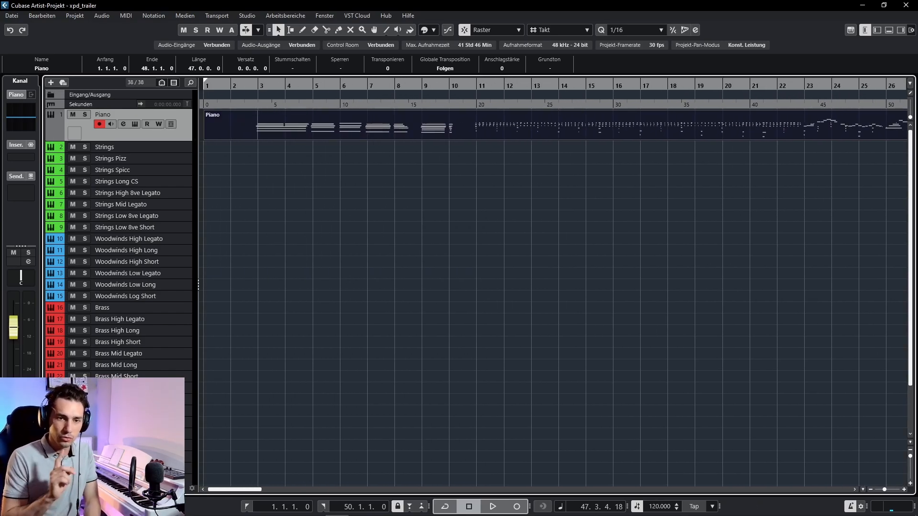
{"action": "scroll", "coordinate": [553, 296], "scroll_direction": "right", "scroll_amount": 5}
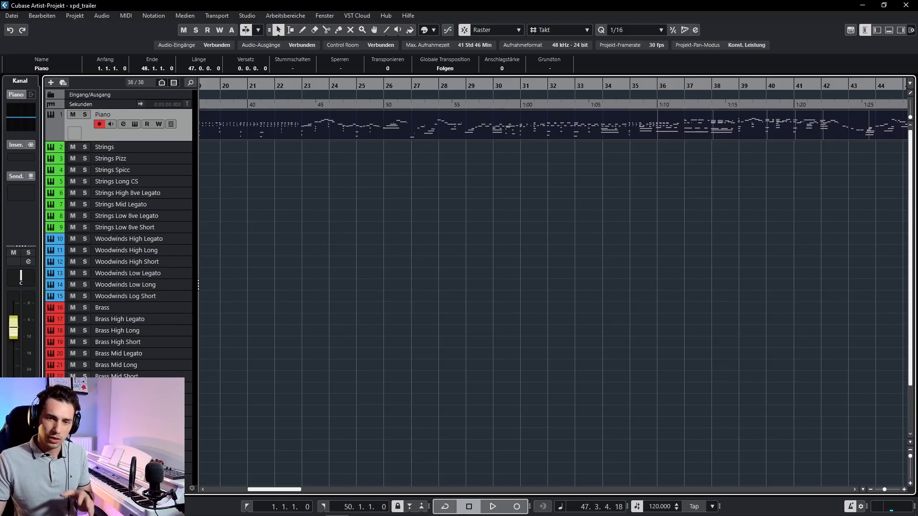
{"action": "scroll", "coordinate": [553, 296], "scroll_direction": "right", "scroll_amount": 2}
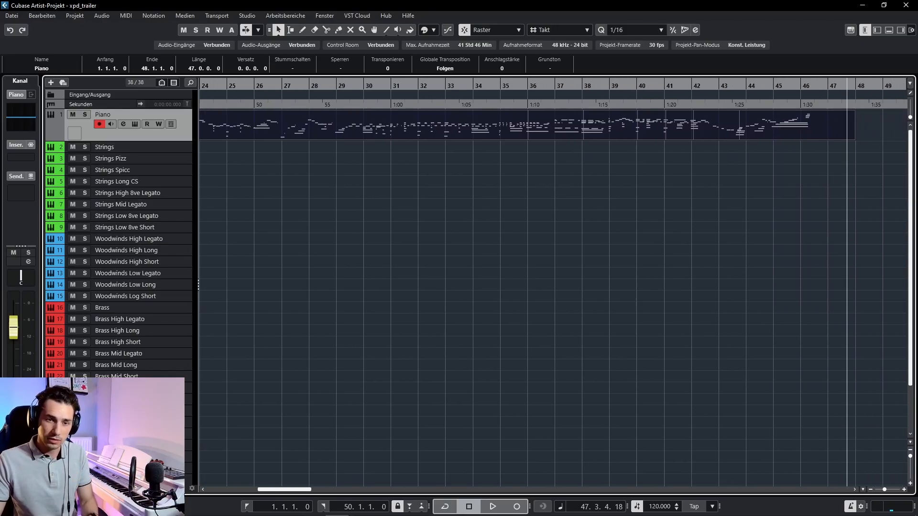
{"action": "scroll", "coordinate": [552, 296], "scroll_direction": "left", "scroll_amount": 7}
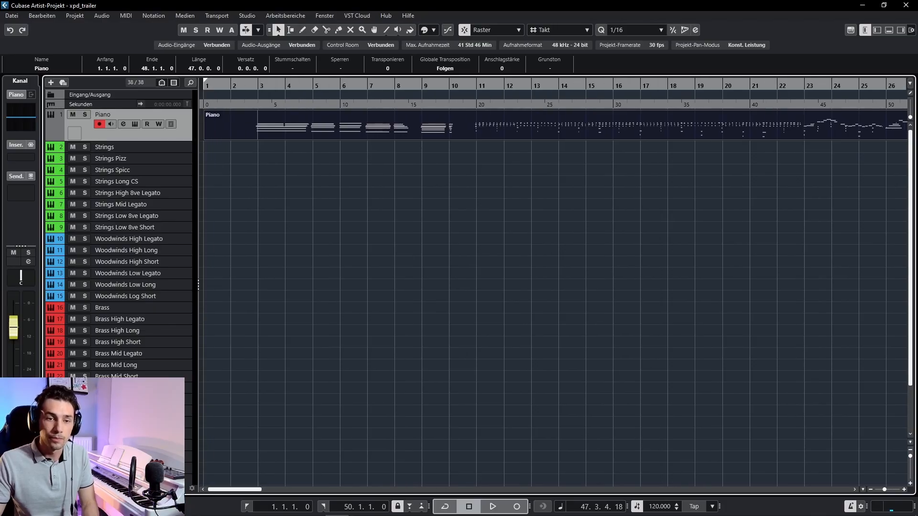
Step: Open the recorded Piano part in the Key Editor and enlarge the editor to show its notes
{"action": "key", "text": "Return"}
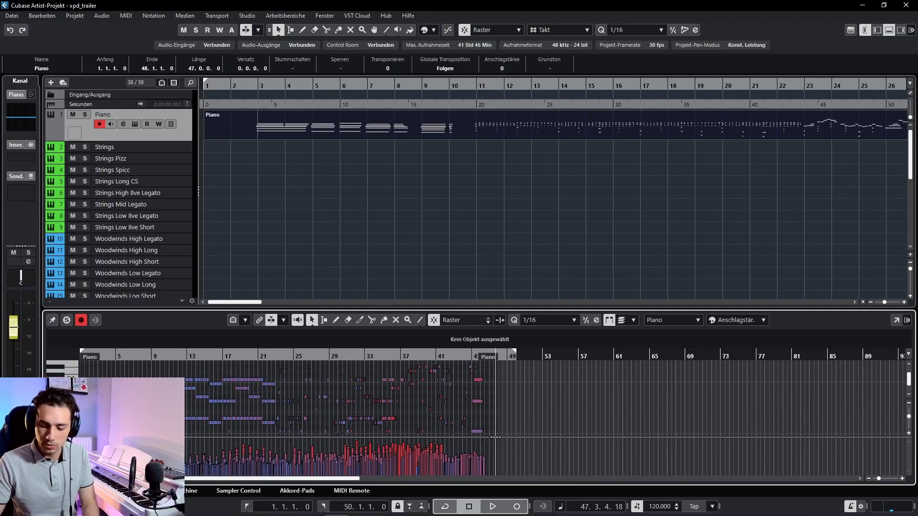
{"action": "left_click_drag", "start_coordinate": [335, 308], "coordinate": [334, 174]}
{"action": "scroll", "coordinate": [239, 301], "scroll_direction": "up", "scroll_amount": 4}
{"action": "scroll", "coordinate": [239, 339], "scroll_direction": "left", "scroll_amount": 4}
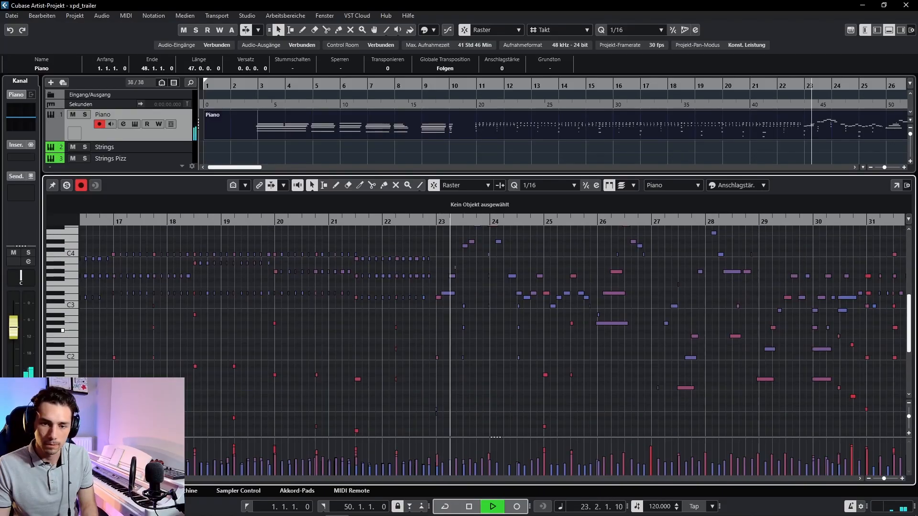
Step: Listen to the passage around bars 23 to 25, stopping there to examine its notes up close
{"action": "left_click_drag", "start_coordinate": [497, 330], "coordinate": [412, 367]}
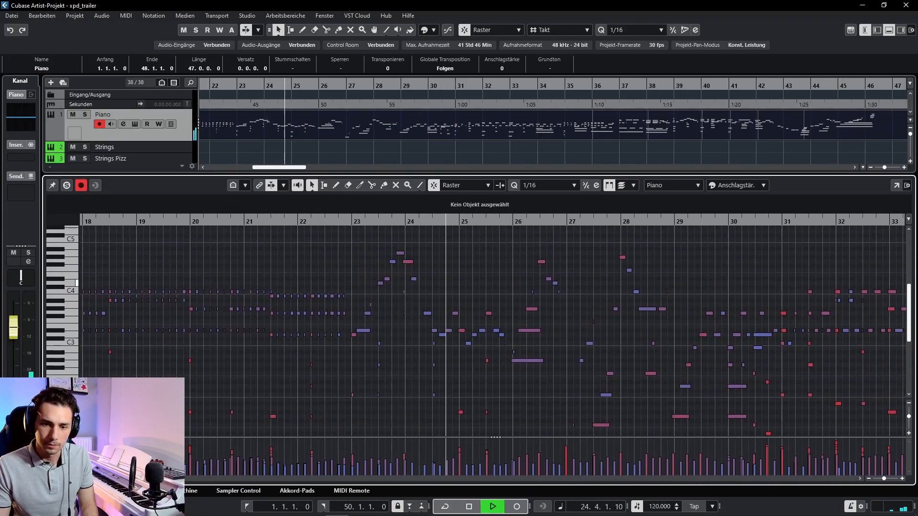
{"action": "key", "text": "space"}
{"action": "left_click_drag", "start_coordinate": [459, 330], "coordinate": [454, 320]}
{"action": "key", "text": "h"}
{"action": "key", "text": "h"}
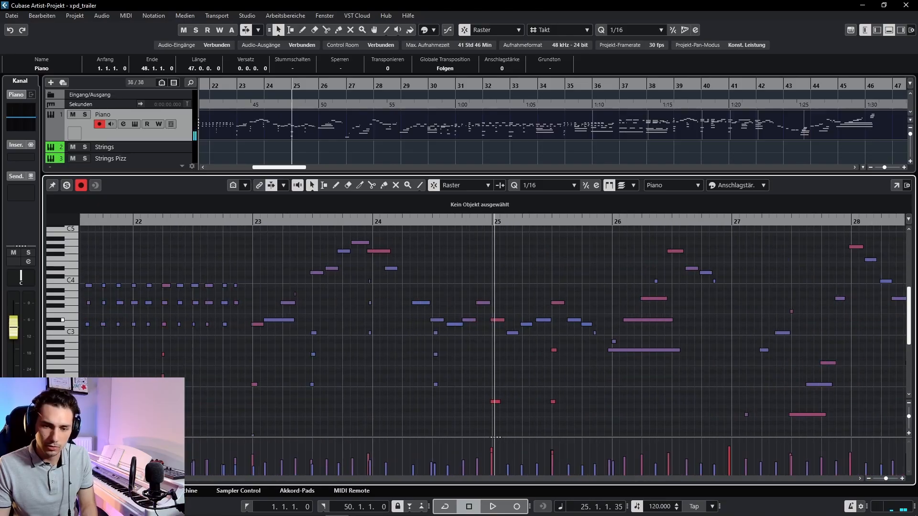
{"action": "left_click_drag", "start_coordinate": [478, 277], "coordinate": [511, 289]}
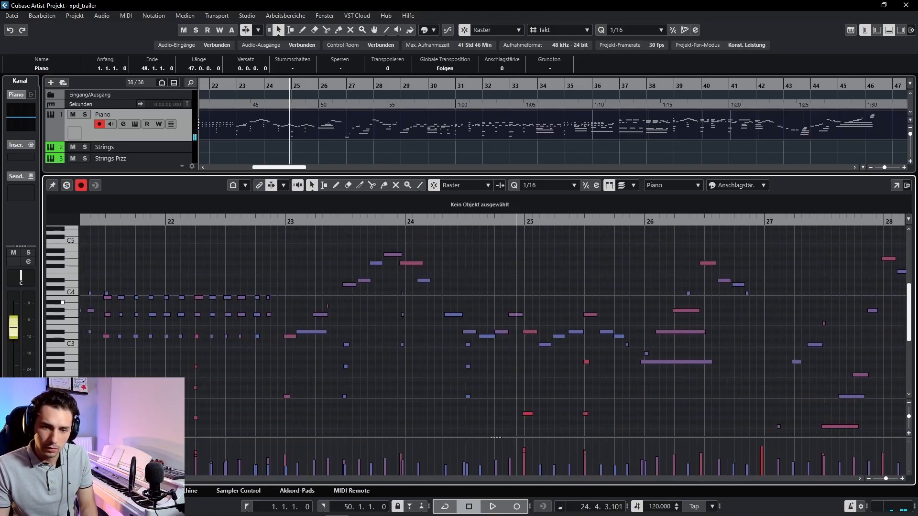
Step: Quantize the piano notes from bar 23 to the start of bar 25 to a 1/8 grid
{"action": "left_click_drag", "start_coordinate": [280, 236], "coordinate": [495, 417]}
{"action": "key", "text": "g"}
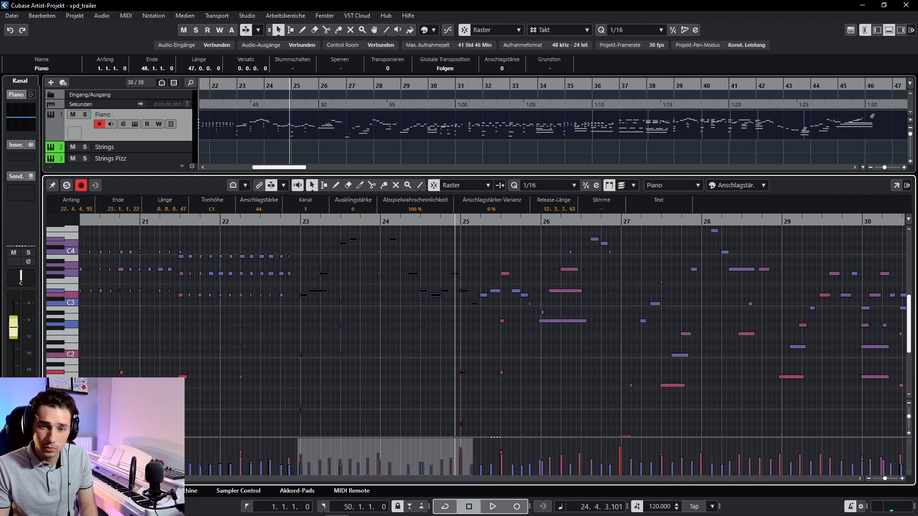
{"action": "left_click", "coordinate": [550, 186]}
{"action": "left_click", "coordinate": [549, 253]}
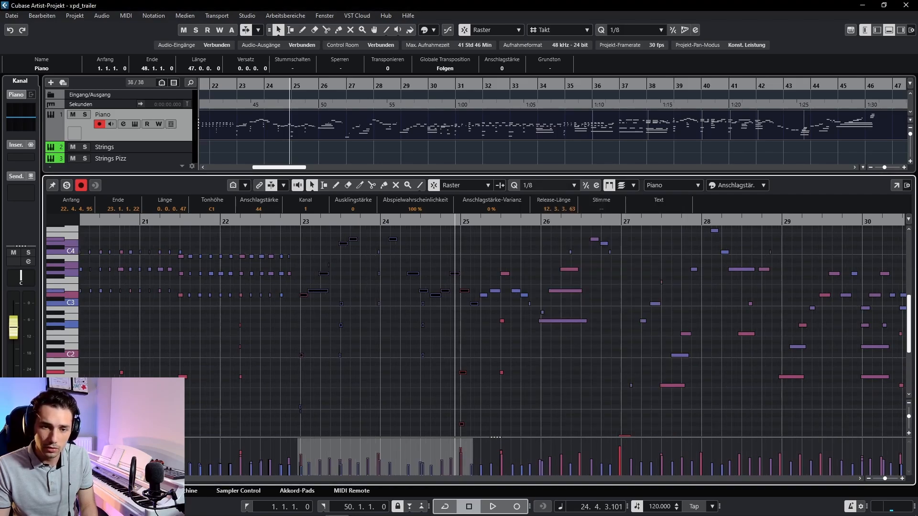
{"action": "left_click", "coordinate": [514, 185]}
{"action": "left_click", "coordinate": [526, 266]}
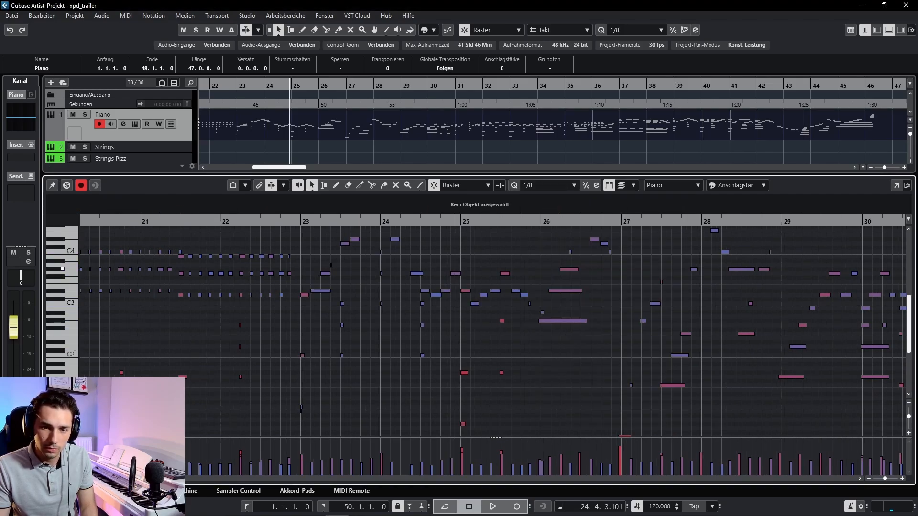
Step: Play back the quantized passage from just before bar 23 to check its timing
{"action": "left_click_drag", "start_coordinate": [528, 276], "coordinate": [572, 304]}
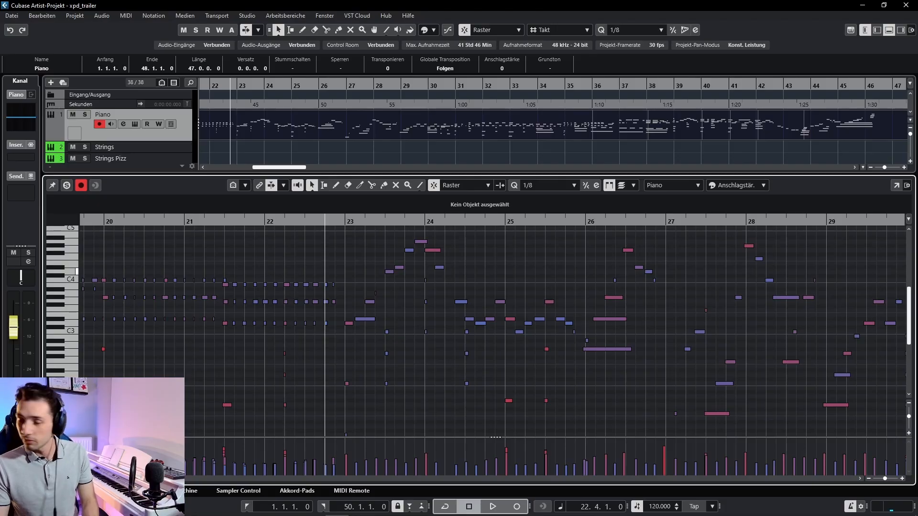
{"action": "key", "text": "space"}
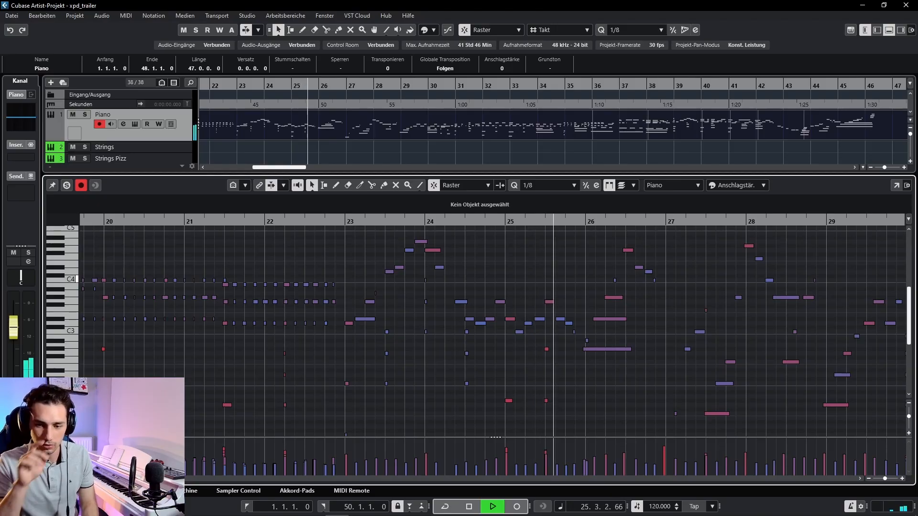
{"action": "key", "text": "space"}
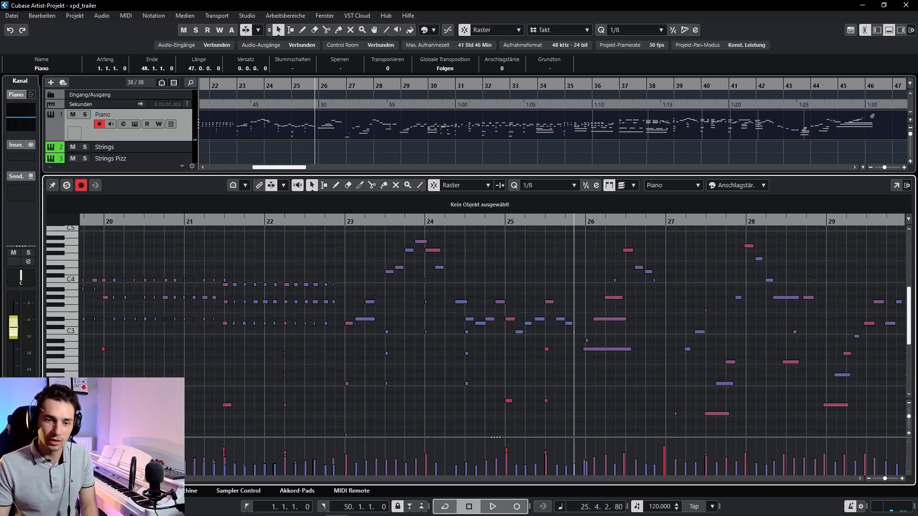
{"action": "left_click", "coordinate": [265, 222]}
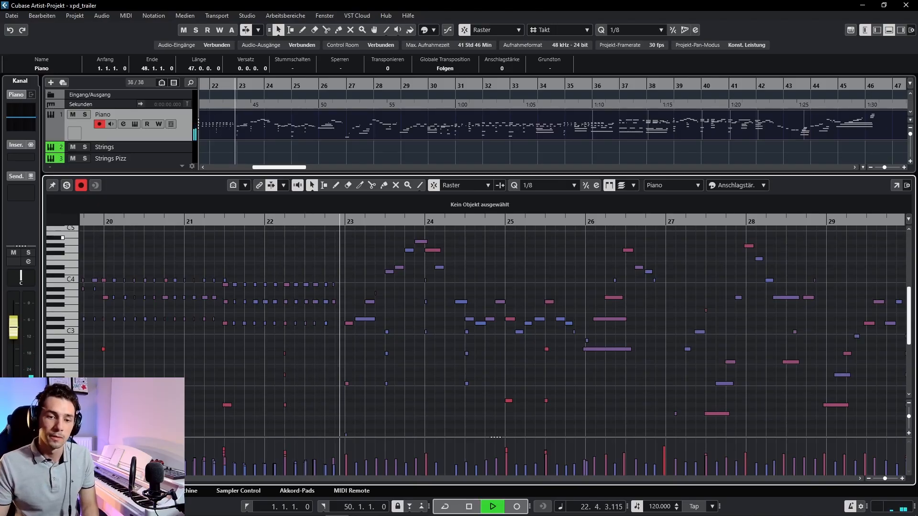
{"action": "key", "text": "space"}
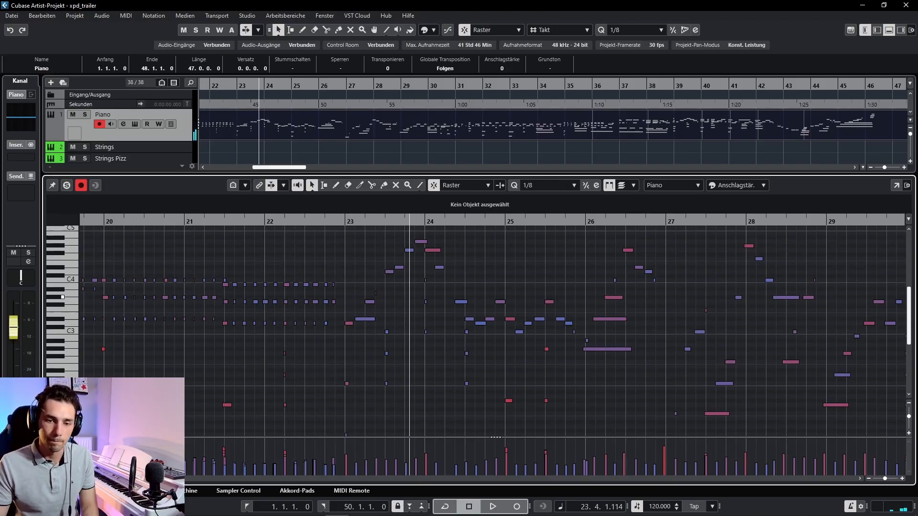
Step: Lengthen the very short note before beat 3 of bar 23 to an eighth note and listen to the result
{"action": "key", "text": "h"}
{"action": "key", "text": "h"}
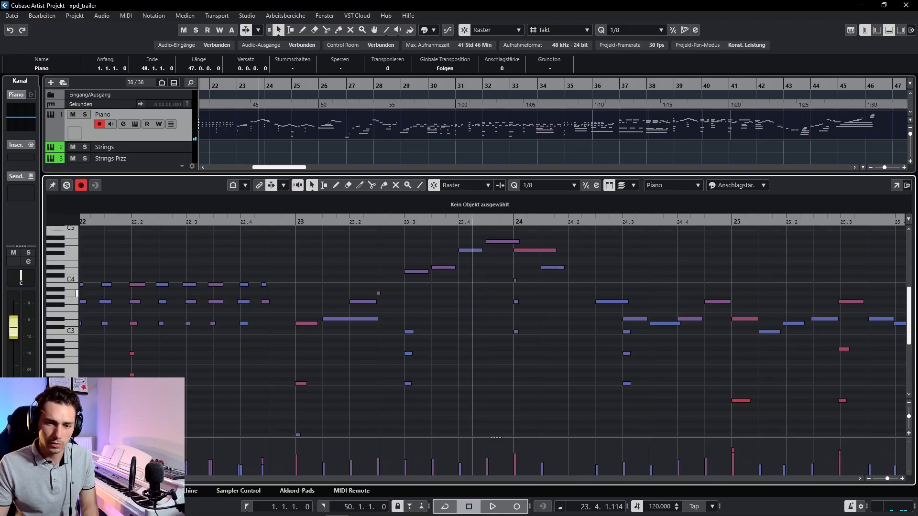
{"action": "left_click_drag", "start_coordinate": [379, 294], "coordinate": [329, 323]}
{"action": "left_click", "coordinate": [421, 295]}
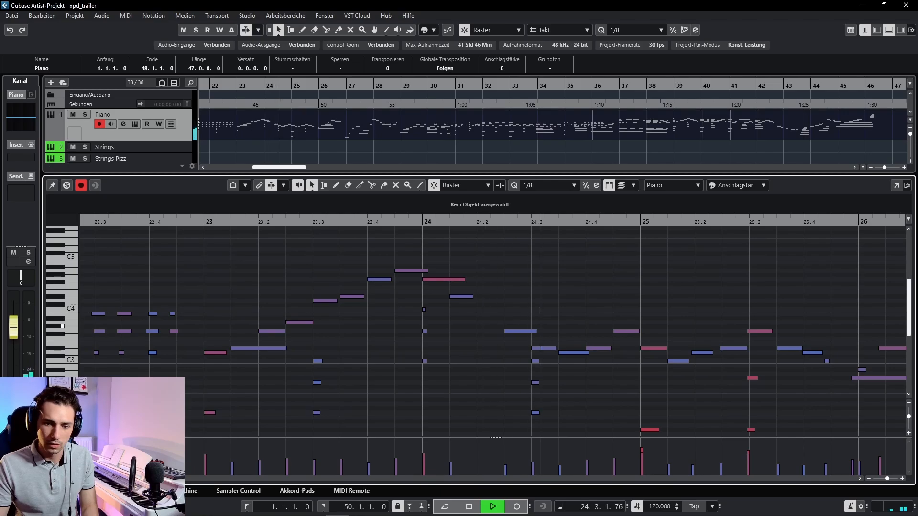
{"action": "key", "text": "space"}
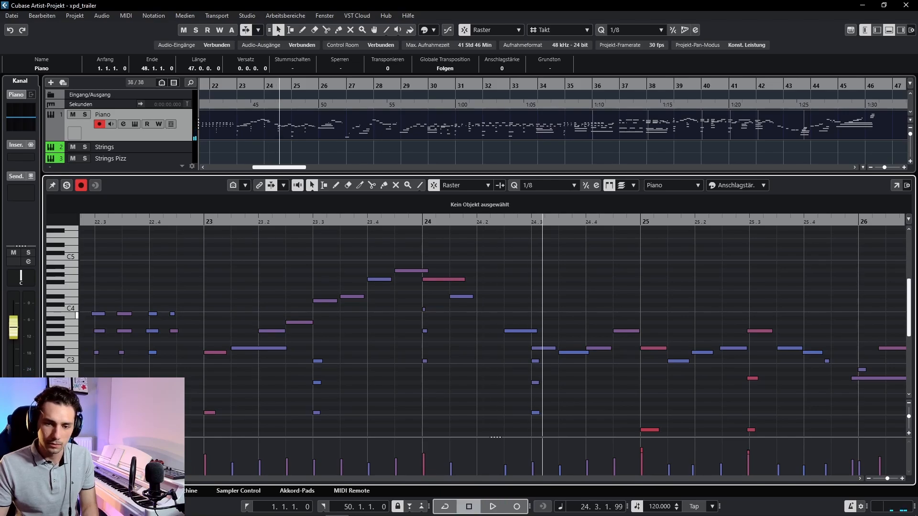
Step: Add an eighth-note C4 on beat 2 of bar 24 and play the passage from bar 23
{"action": "scroll", "coordinate": [481, 315], "scroll_direction": "down", "scroll_amount": 2}
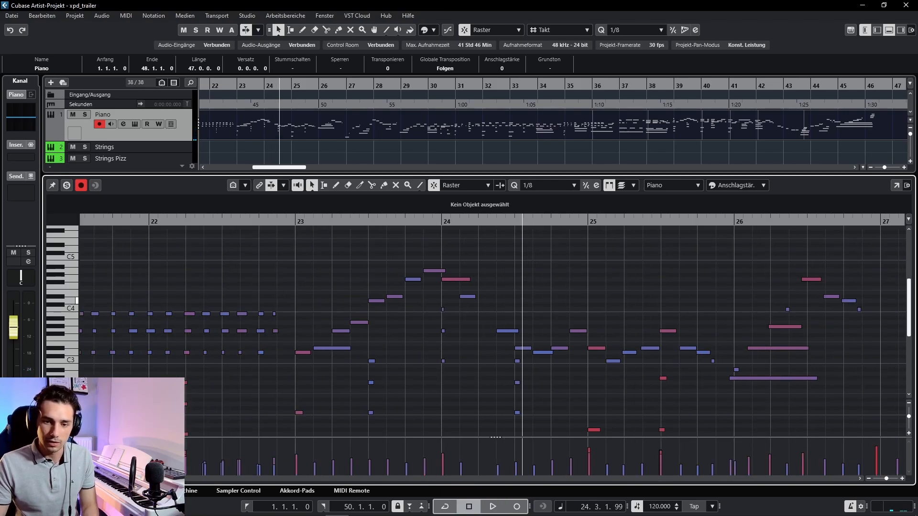
{"action": "double_click", "coordinate": [485, 309]}
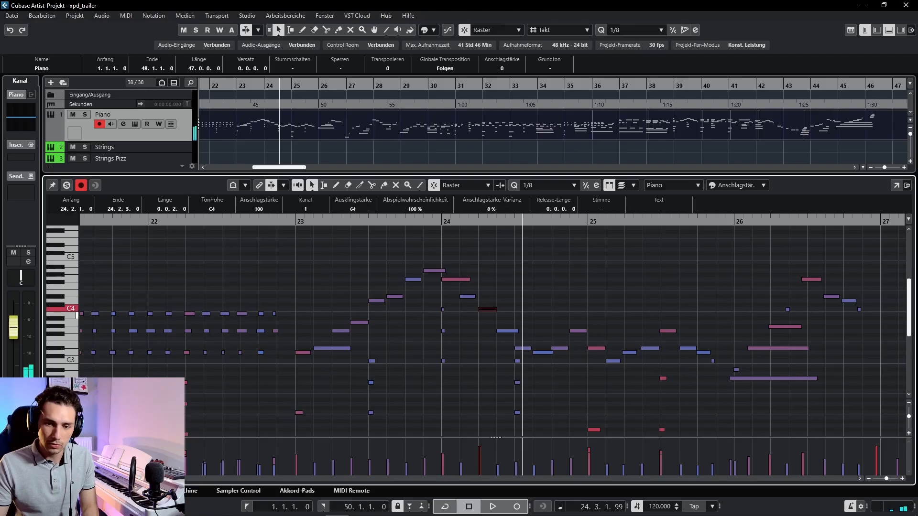
{"action": "left_click", "coordinate": [492, 278]}
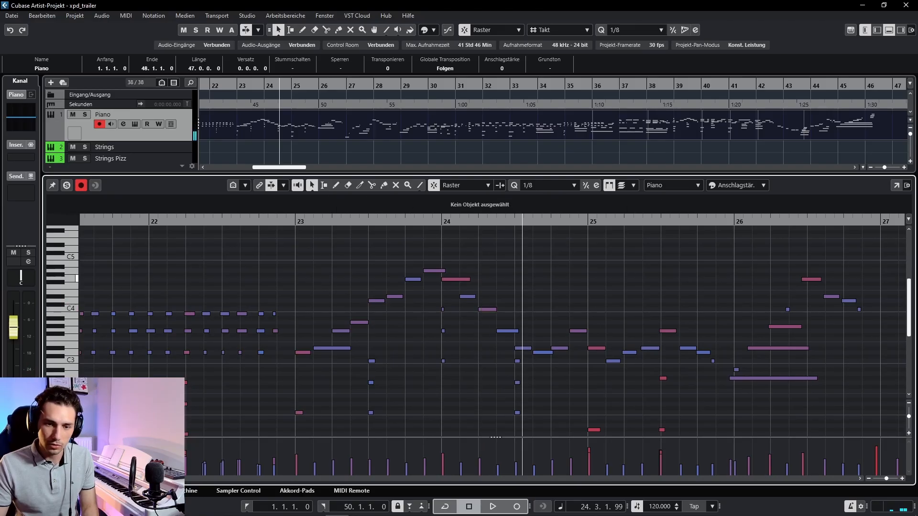
{"action": "left_click", "coordinate": [295, 220]}
{"action": "key", "text": "space"}
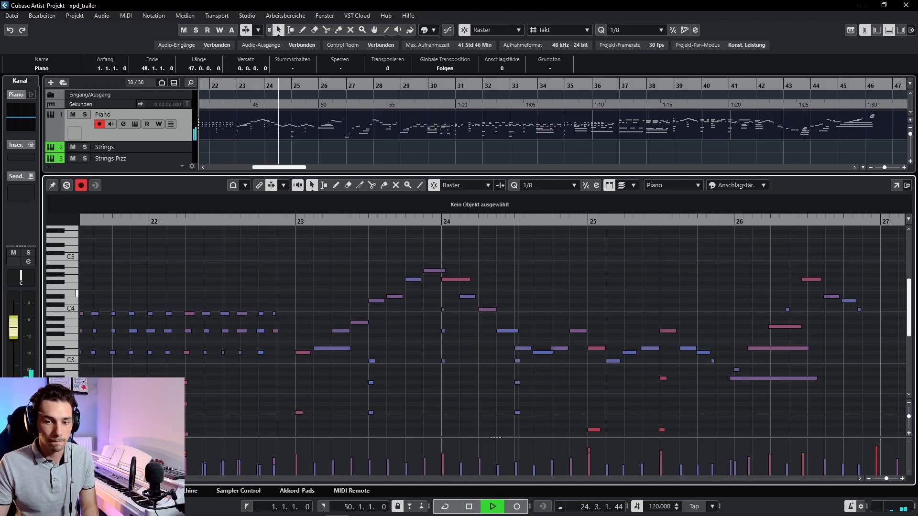
{"action": "key", "text": "space"}
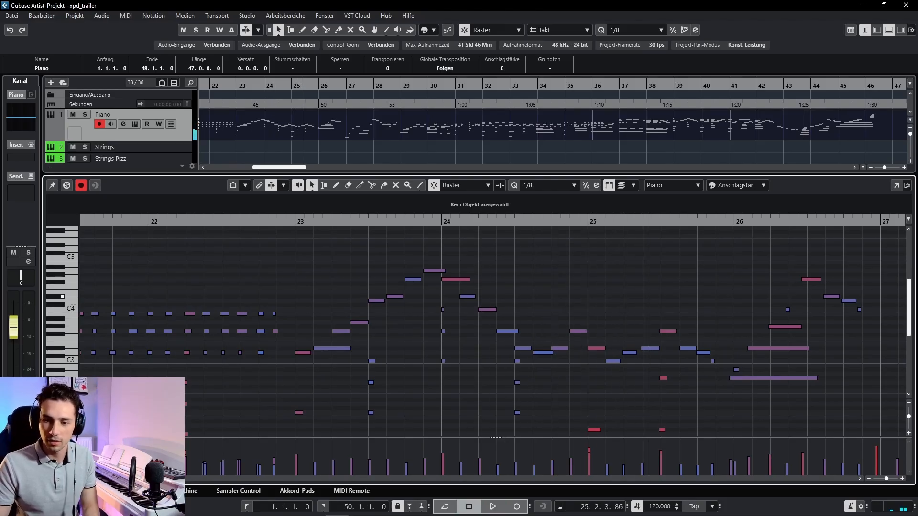
Step: Listen on through the rest of the piano part and stop playback at bar 37
{"action": "scroll", "coordinate": [476, 344], "scroll_direction": "right", "scroll_amount": 6}
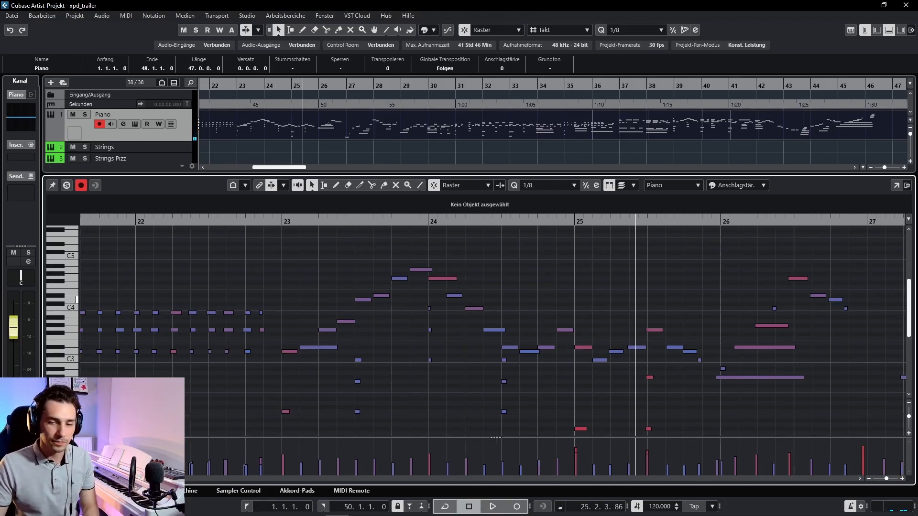
{"action": "scroll", "coordinate": [437, 294], "scroll_direction": "down", "scroll_amount": 1}
{"action": "scroll", "coordinate": [426, 287], "scroll_direction": "right", "scroll_amount": 1}
{"action": "key", "text": "space"}
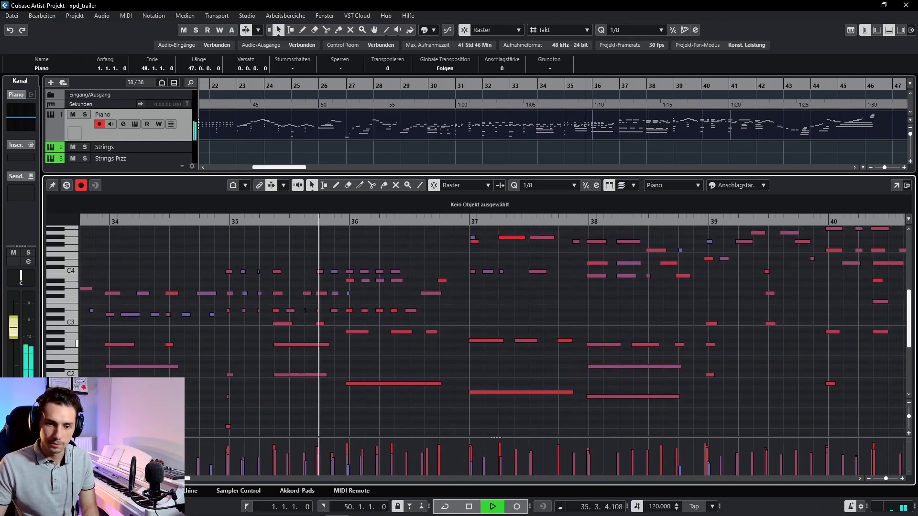
{"action": "scroll", "coordinate": [492, 331], "scroll_direction": "right", "scroll_amount": 1}
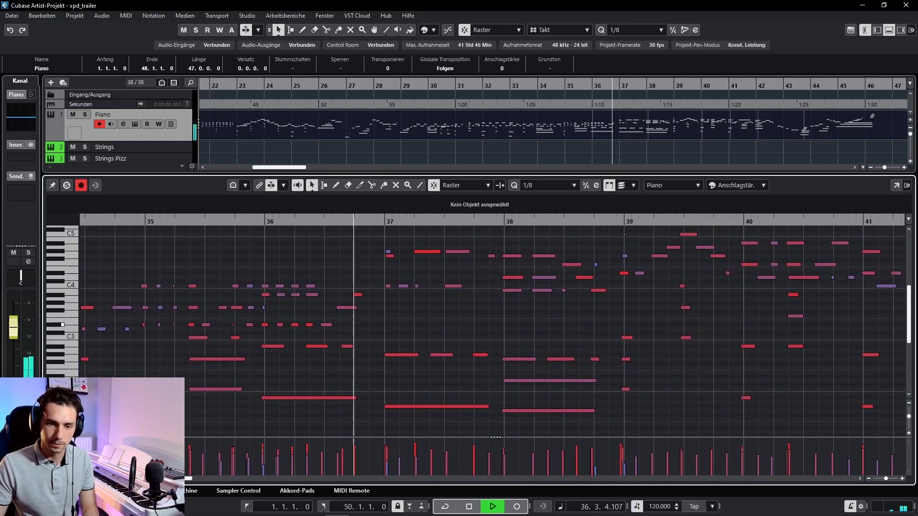
{"action": "key", "text": "space"}
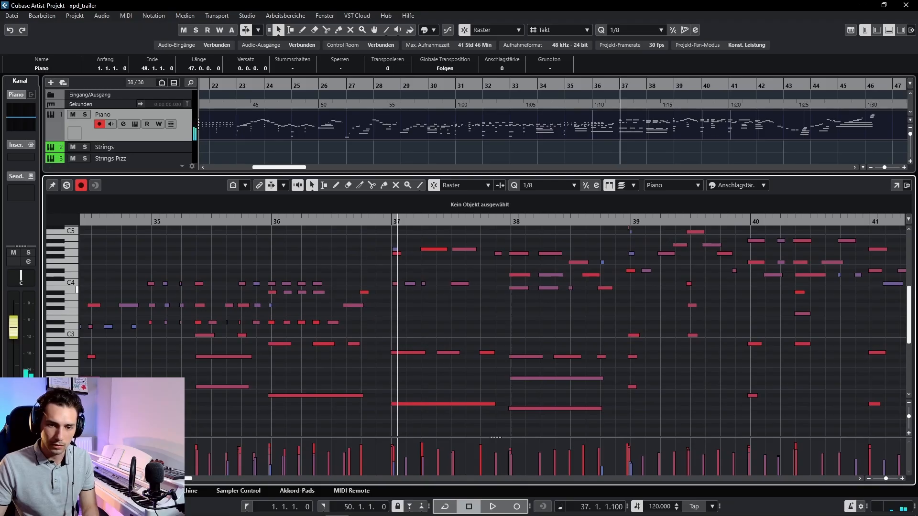
Step: Quantize all the piano notes in bar 36 to the 1/8 grid
{"action": "scroll", "coordinate": [343, 275], "scroll_direction": "down", "scroll_amount": 1}
{"action": "left_click_drag", "start_coordinate": [289, 267], "coordinate": [361, 384]}
{"action": "left_click_drag", "start_coordinate": [286, 277], "coordinate": [364, 414]}
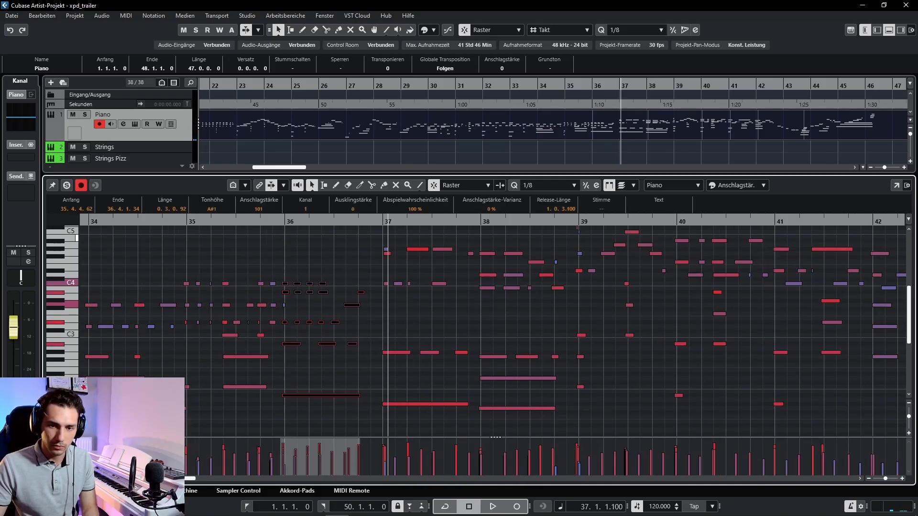
{"action": "left_click", "coordinate": [514, 185]}
{"action": "left_click", "coordinate": [440, 263]}
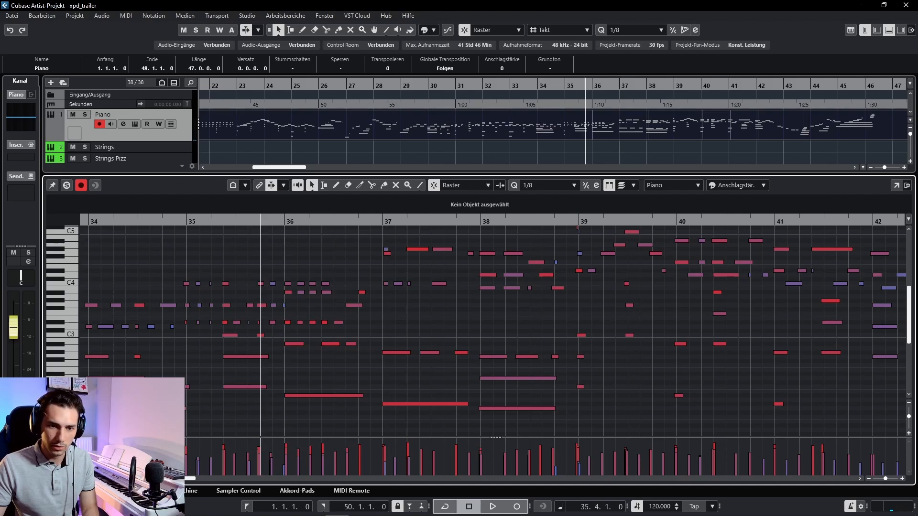
Step: Listen to the piano part from bar 35 through its end
{"action": "key", "text": "space"}
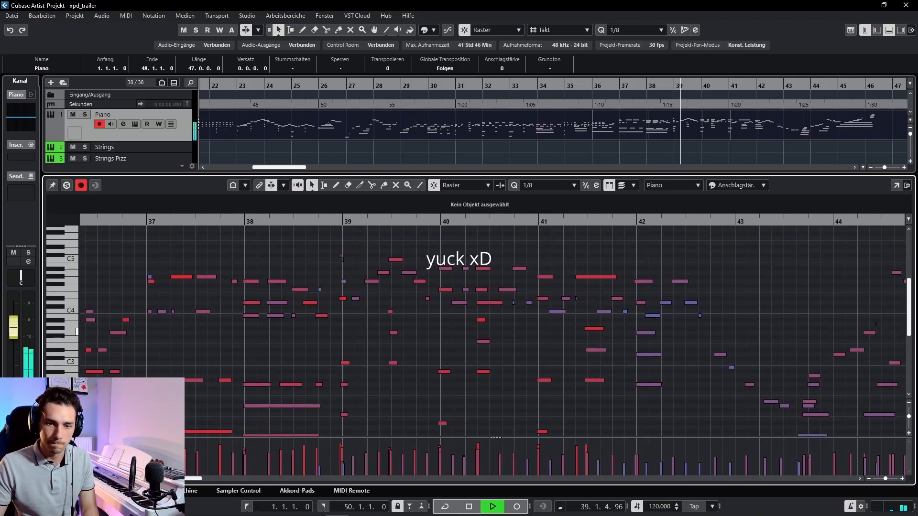
{"action": "key", "text": "space"}
{"action": "left_click", "coordinate": [341, 256]}
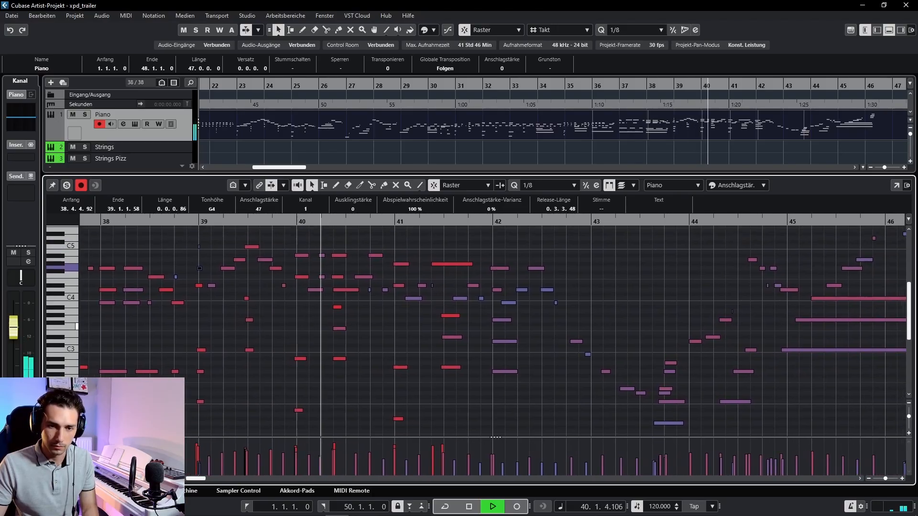
{"action": "left_click_drag", "start_coordinate": [493, 374], "coordinate": [444, 350]}
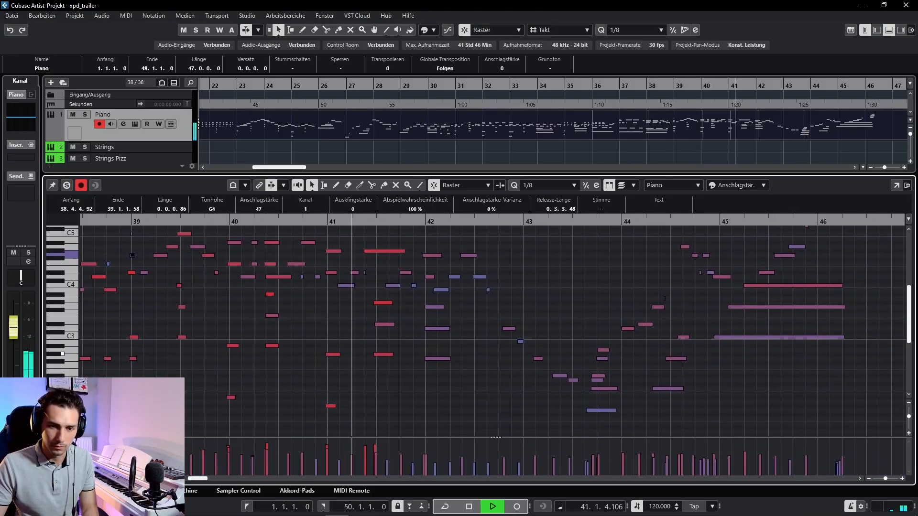
{"action": "left_click_drag", "start_coordinate": [526, 324], "coordinate": [416, 297]}
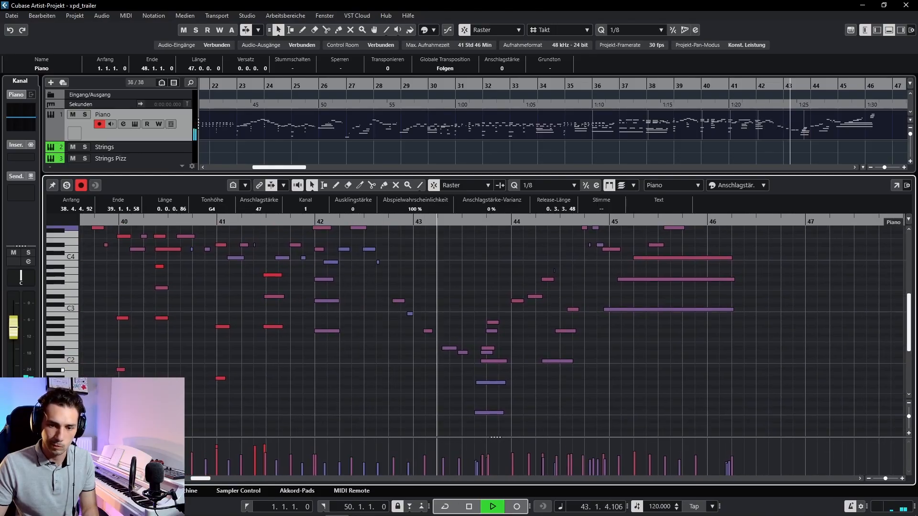
{"action": "left_click_drag", "start_coordinate": [497, 372], "coordinate": [427, 349]}
{"action": "left_click_drag", "start_coordinate": [507, 352], "coordinate": [417, 405]}
{"action": "left_click_drag", "start_coordinate": [482, 279], "coordinate": [447, 338]}
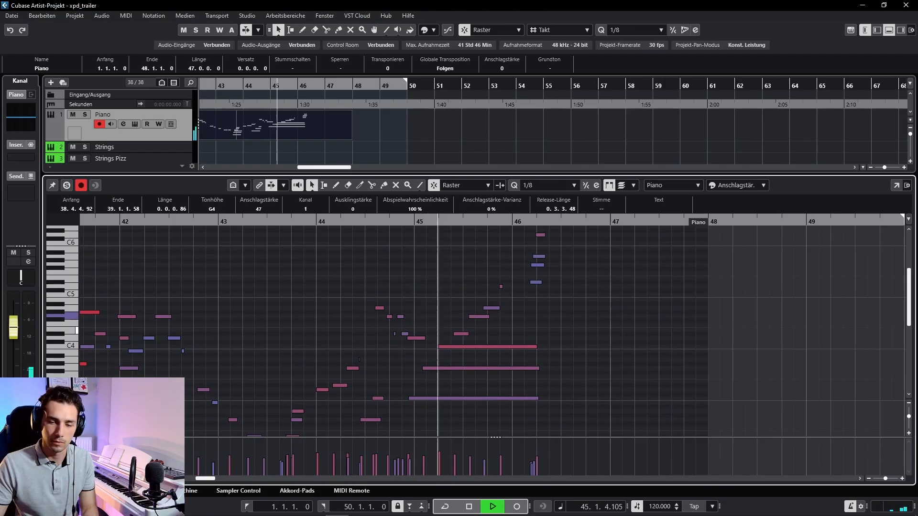
{"action": "left_click_drag", "start_coordinate": [492, 306], "coordinate": [425, 336]}
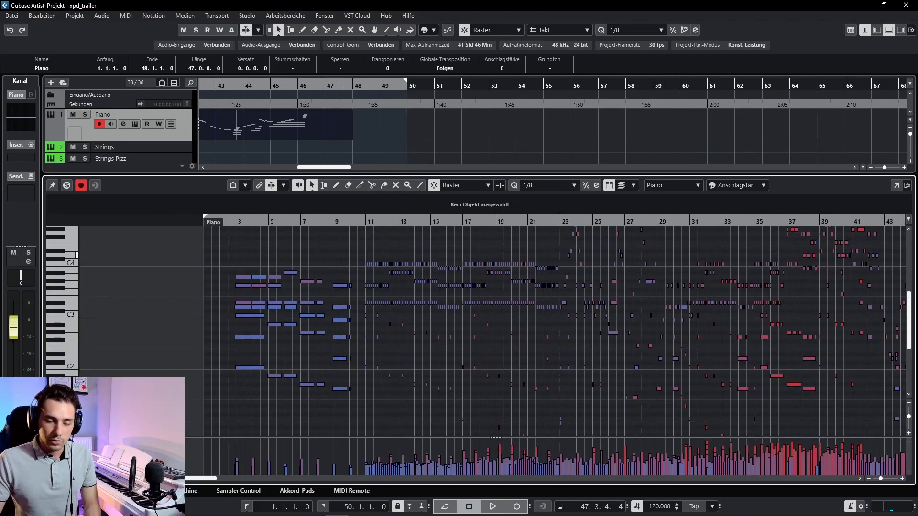
Step: Move the opening piano chords in bars 3 to 10 to bar 48 and extend the piano part's end to bar 56
{"action": "left_click_drag", "start_coordinate": [231, 251], "coordinate": [354, 410]}
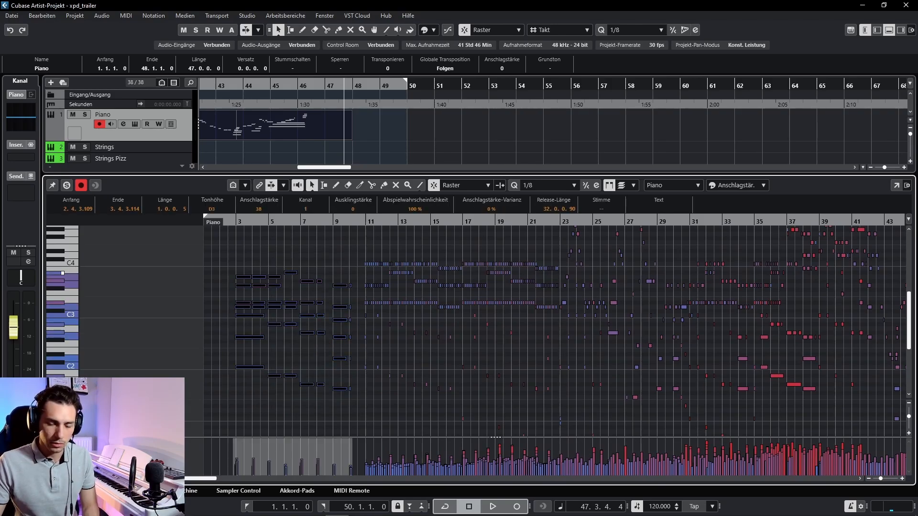
{"action": "scroll", "coordinate": [203, 322], "scroll_direction": "down", "scroll_amount": 3}
{"action": "key", "text": "Delete"}
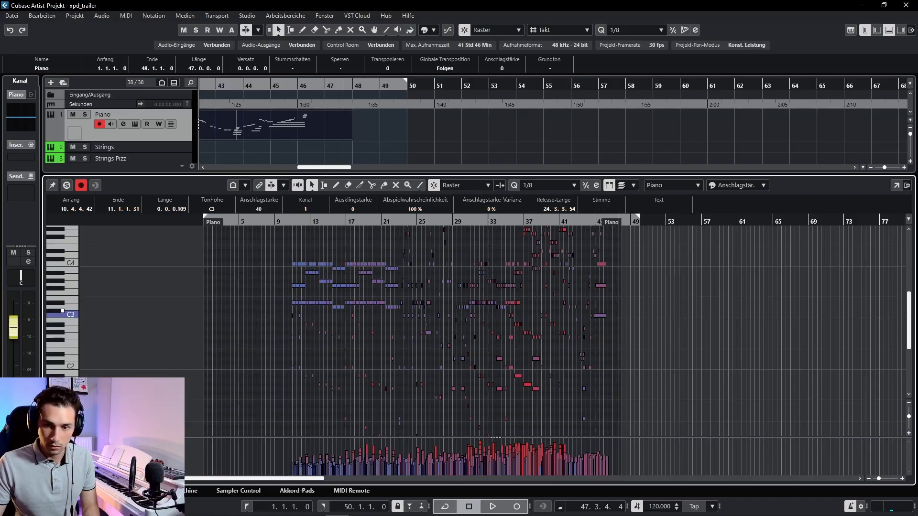
{"action": "scroll", "coordinate": [383, 293], "scroll_direction": "right", "scroll_amount": 5}
{"action": "scroll", "coordinate": [383, 293], "scroll_direction": "up", "scroll_amount": 5}
{"action": "key", "text": "ctrl+v"}
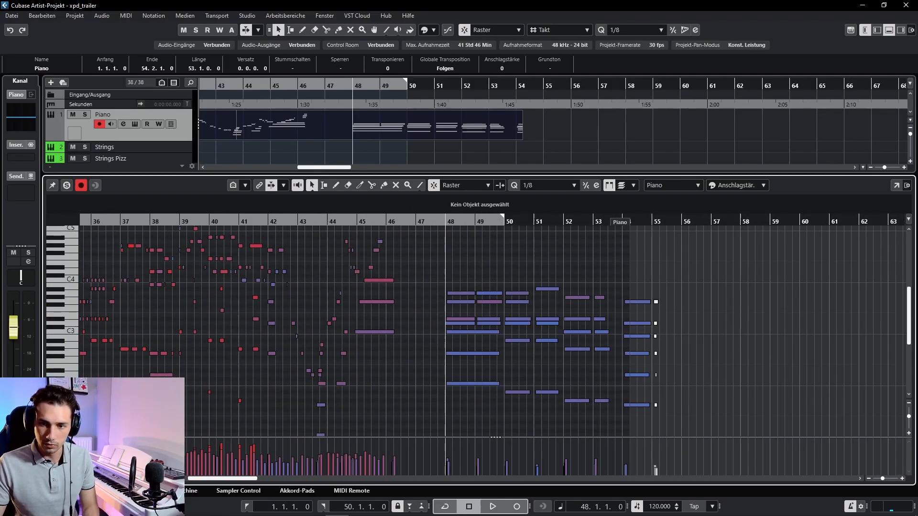
{"action": "left_click_drag", "start_coordinate": [621, 223], "coordinate": [680, 223]}
{"action": "scroll", "coordinate": [69, 289], "scroll_direction": "down", "scroll_amount": 3}
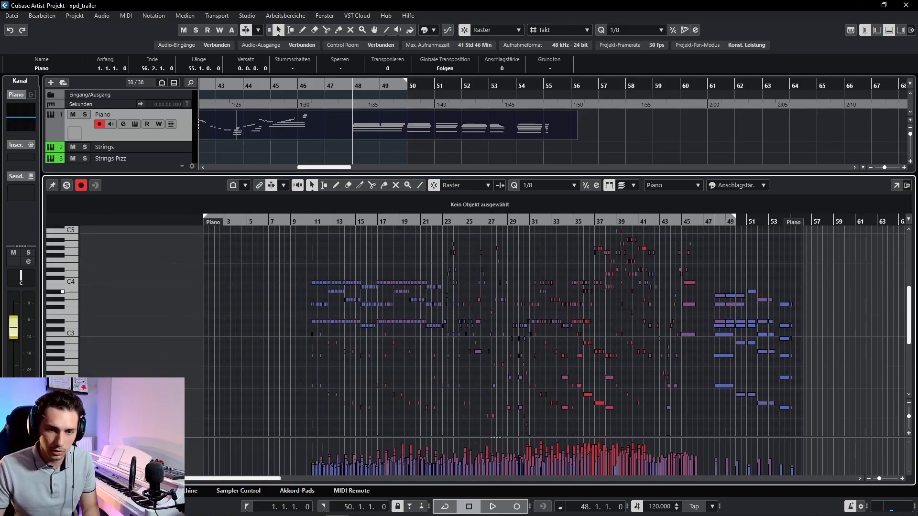
Step: Shift all the piano notes earlier together so the repeated-chord passage starts at bar 2
{"action": "scroll", "coordinate": [76, 288], "scroll_direction": "up", "scroll_amount": 1}
{"action": "key", "text": "ctrl+a"}
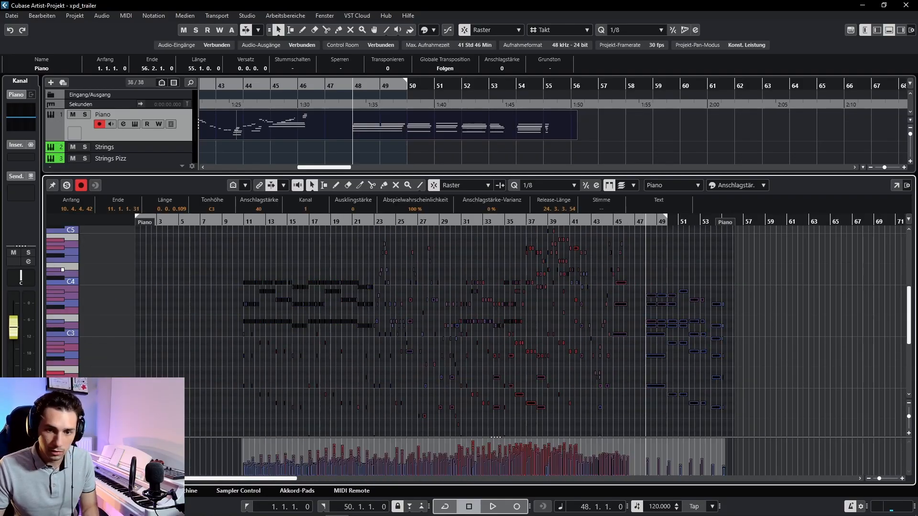
{"action": "scroll", "coordinate": [62, 291], "scroll_direction": "up", "scroll_amount": 3}
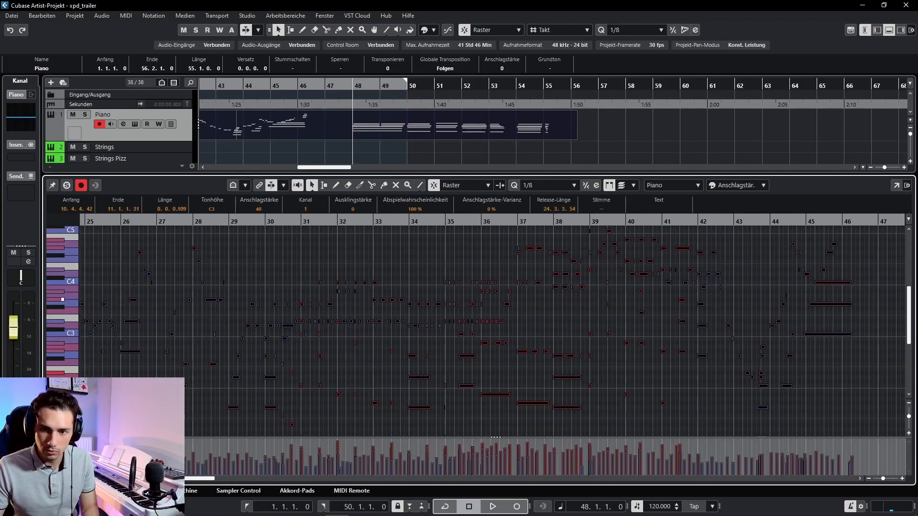
{"action": "scroll", "coordinate": [67, 324], "scroll_direction": "up", "scroll_amount": 4}
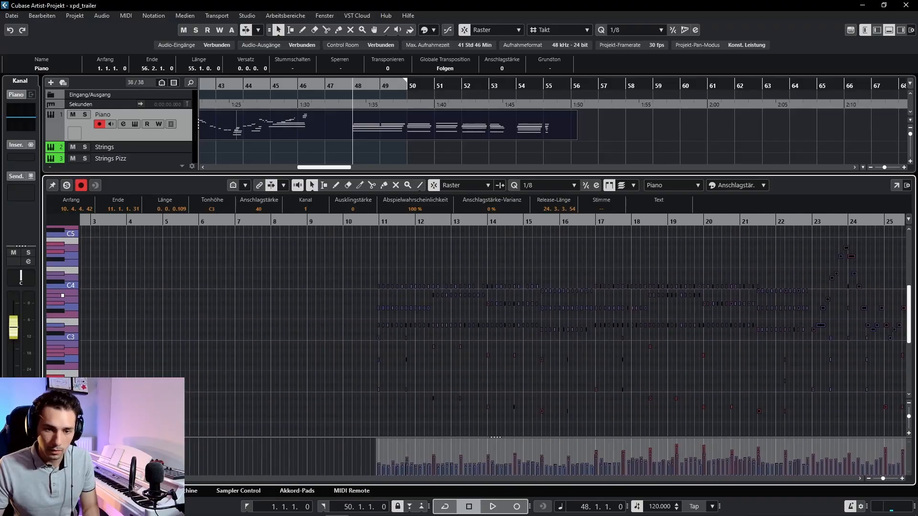
{"action": "scroll", "coordinate": [77, 320], "scroll_direction": "down", "scroll_amount": 6}
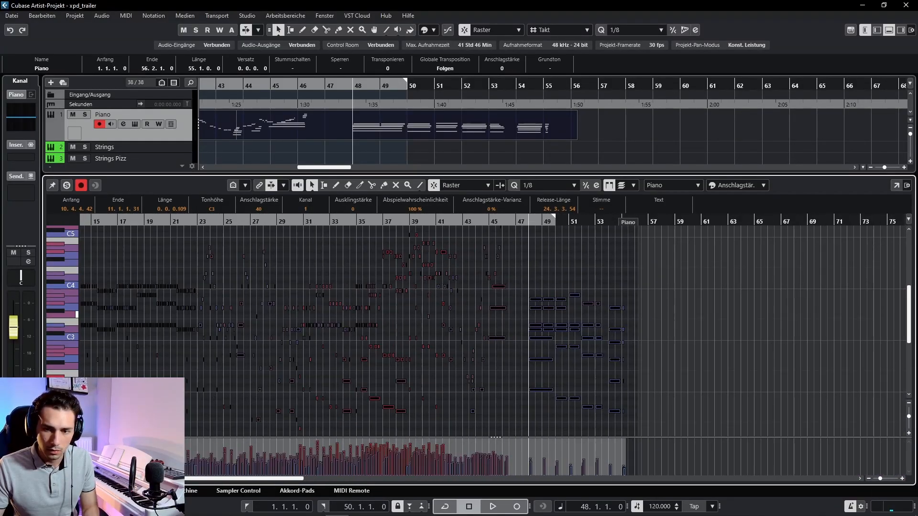
{"action": "scroll", "coordinate": [77, 322], "scroll_direction": "down", "scroll_amount": 3}
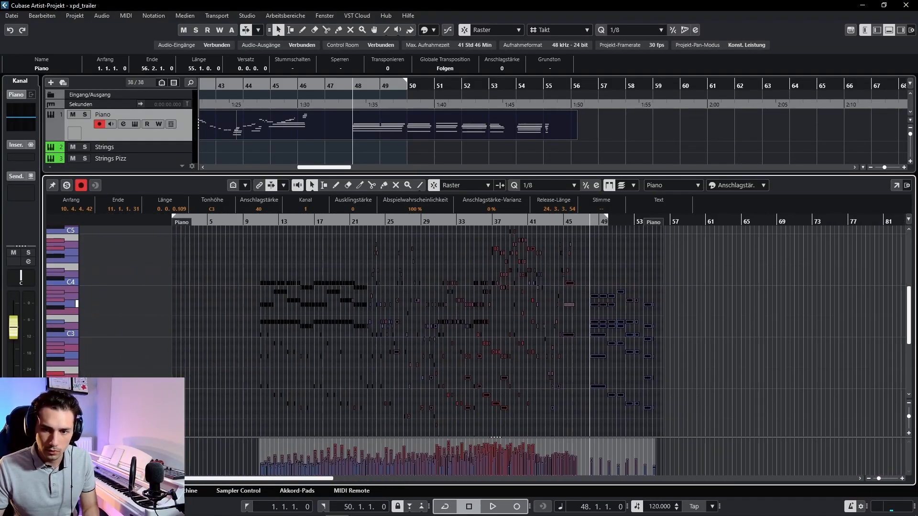
{"action": "left_click_drag", "start_coordinate": [243, 311], "coordinate": [160, 310]}
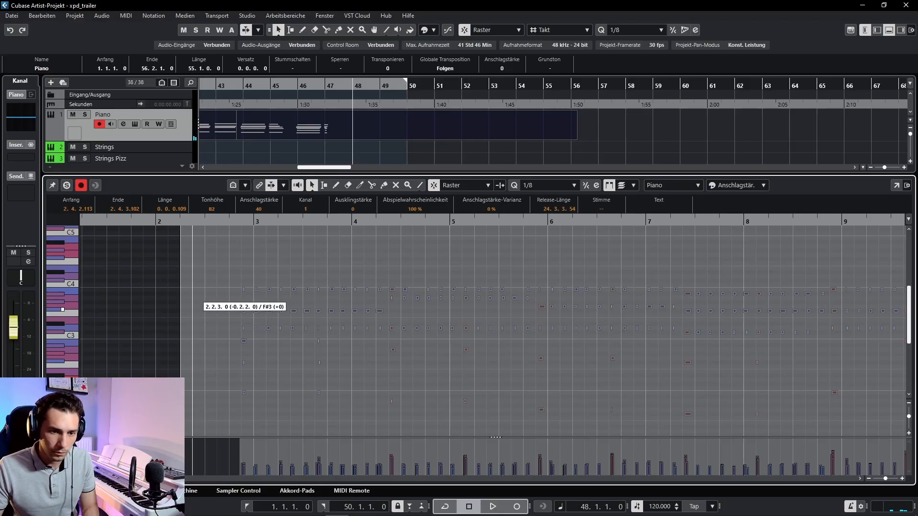
{"action": "left_click", "coordinate": [238, 261]}
{"action": "scroll", "coordinate": [239, 297], "scroll_direction": "down", "scroll_amount": 3}
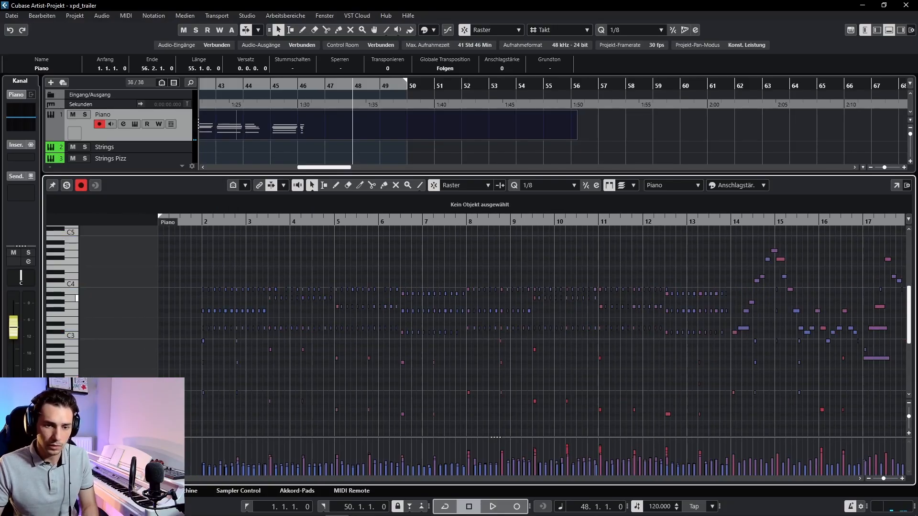
{"action": "left_click_drag", "start_coordinate": [199, 222], "coordinate": [162, 221]}
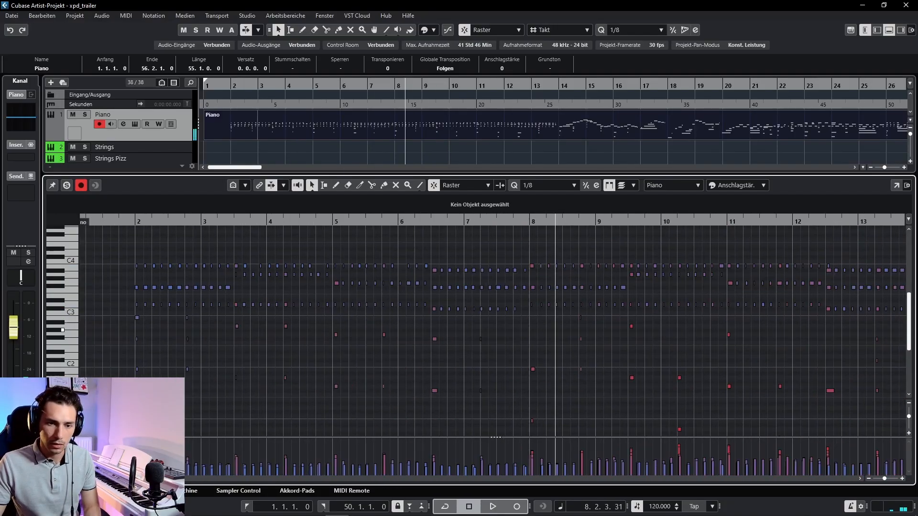
Step: Enlarge the track area and create an empty MIDI part on the Strings Pizz track from bar 1 to bar 50
{"action": "scroll", "coordinate": [177, 341], "scroll_direction": "up", "scroll_amount": 2}
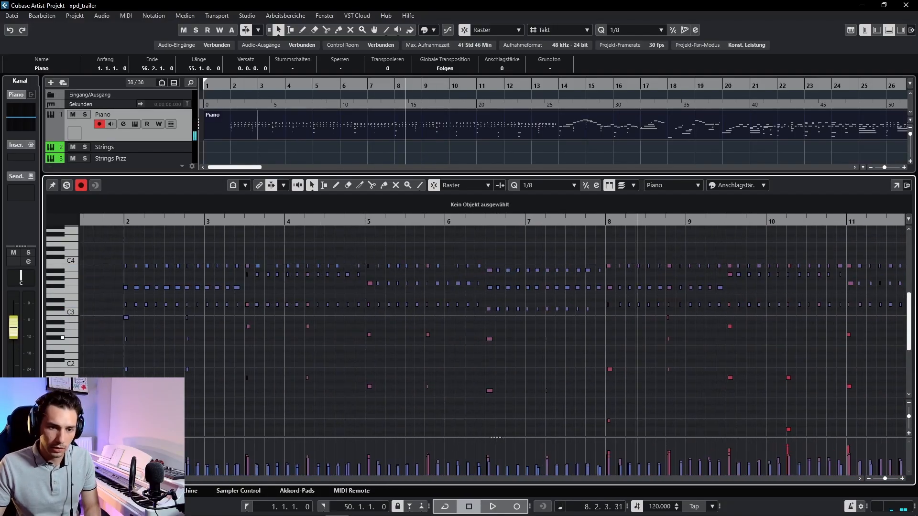
{"action": "scroll", "coordinate": [177, 341], "scroll_direction": "left", "scroll_amount": 2}
{"action": "scroll", "coordinate": [62, 273], "scroll_direction": "up", "scroll_amount": 1}
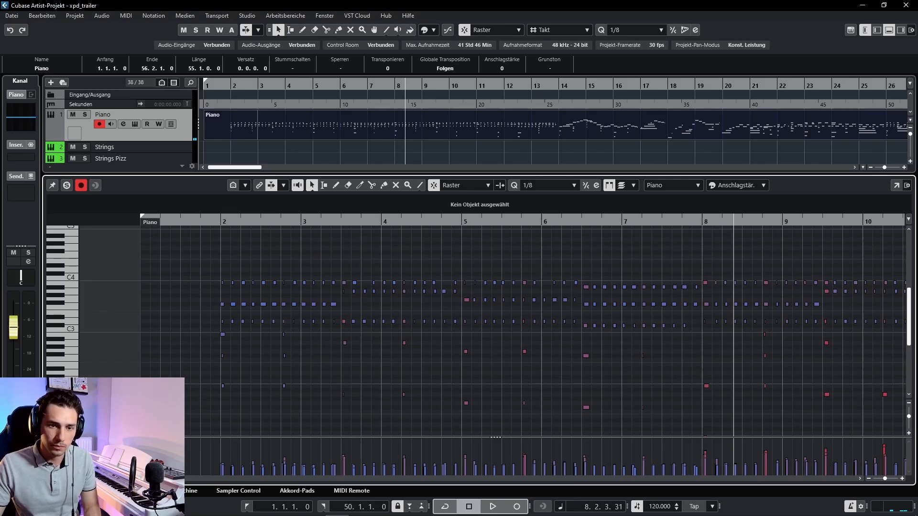
{"action": "left_click_drag", "start_coordinate": [478, 174], "coordinate": [478, 309]}
{"action": "left_click", "coordinate": [169, 159]}
{"action": "key", "text": "Escape"}
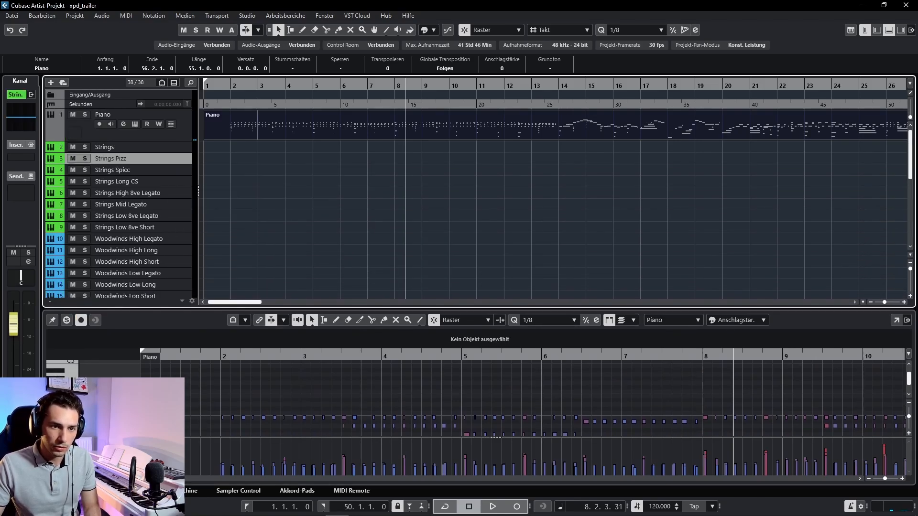
{"action": "left_click_drag", "start_coordinate": [207, 243], "coordinate": [340, 302]}
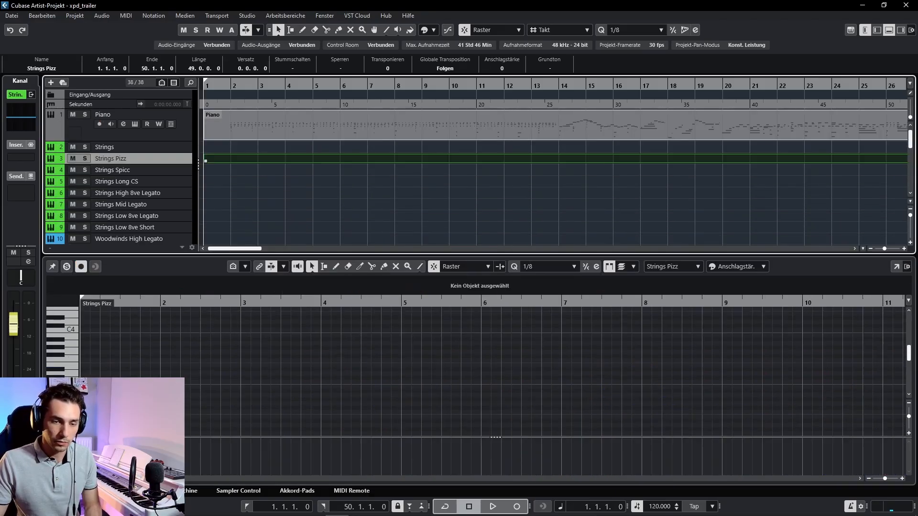
{"action": "key", "text": "ctrl+shift+a"}
{"action": "scroll", "coordinate": [555, 177], "scroll_direction": "down", "scroll_amount": 3}
{"action": "scroll", "coordinate": [555, 177], "scroll_direction": "up", "scroll_amount": 3}
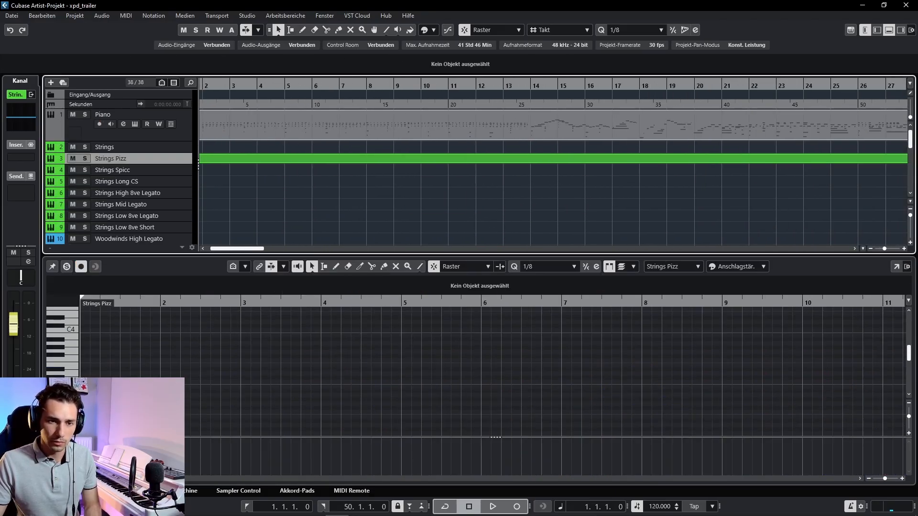
{"action": "scroll", "coordinate": [554, 177], "scroll_direction": "left", "scroll_amount": 2}
{"action": "left_click", "coordinate": [554, 158]}
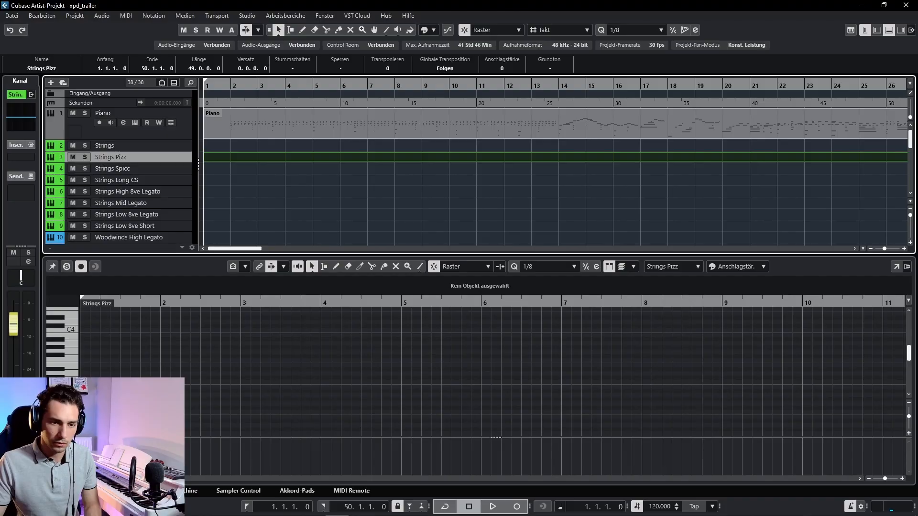
Step: Copy the repeated upper piano notes from bar 2 to the middle of bar 3 into the Strings Pizz part at bar 2
{"action": "key", "text": "KP_Multiply"}
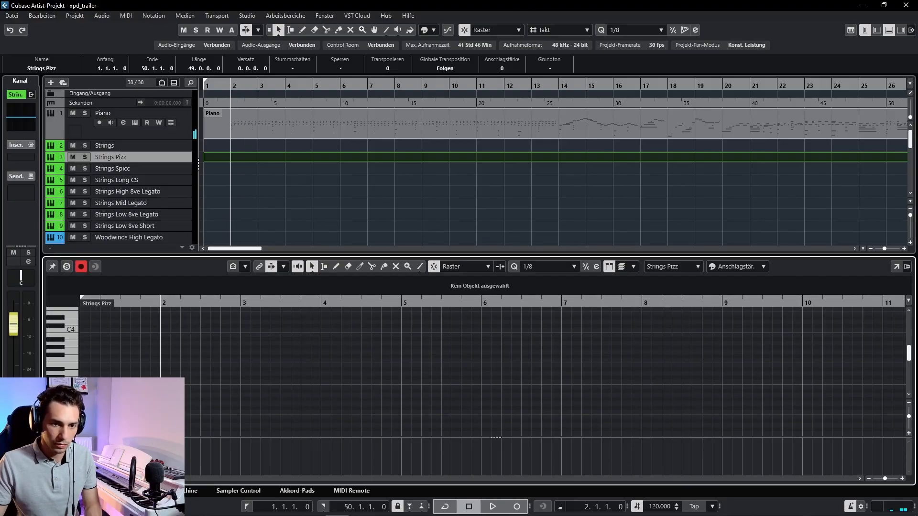
{"action": "left_click", "coordinate": [306, 125]}
{"action": "scroll", "coordinate": [239, 358], "scroll_direction": "down", "scroll_amount": 2}
{"action": "mouse_move", "coordinate": [140, 325]}
{"action": "left_mouse_down"}
{"action": "mouse_move", "coordinate": [272, 424]}
{"action": "mouse_move", "coordinate": [279, 386]}
{"action": "left_mouse_up"}
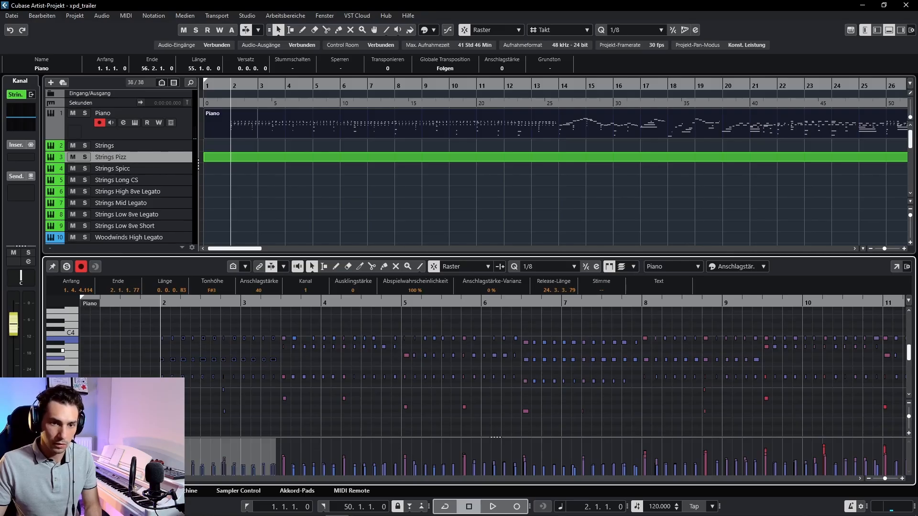
{"action": "left_click", "coordinate": [286, 157]}
{"action": "key", "text": "ctrl+v"}
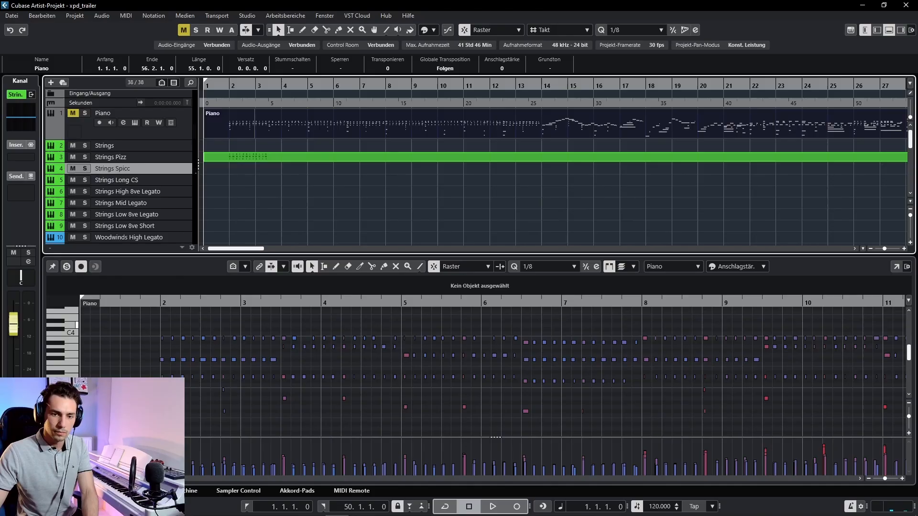
Step: Create a Strings Spicc part from bar 1 to 50 and copy the repeated upper piano notes of bars 2 to 13 into it
{"action": "scroll", "coordinate": [207, 325], "scroll_direction": "down", "scroll_amount": 5}
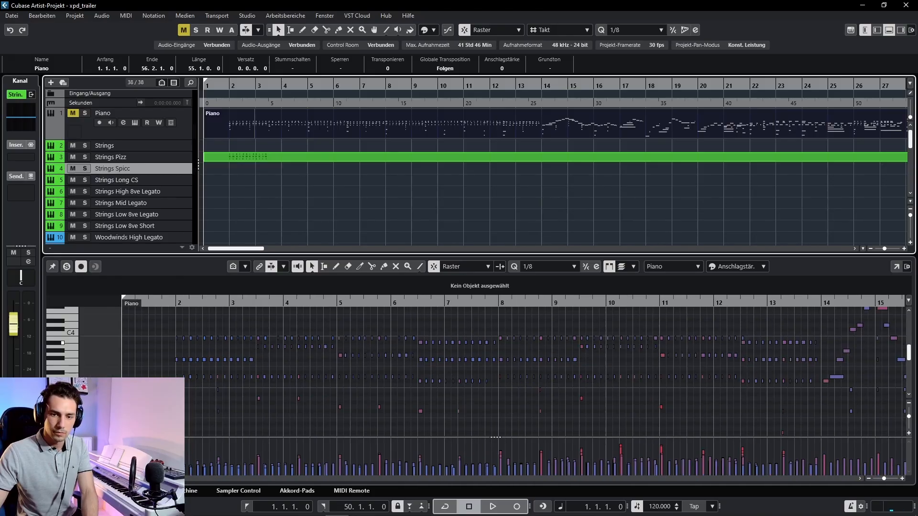
{"action": "left_click_drag", "start_coordinate": [175, 322], "coordinate": [540, 334]}
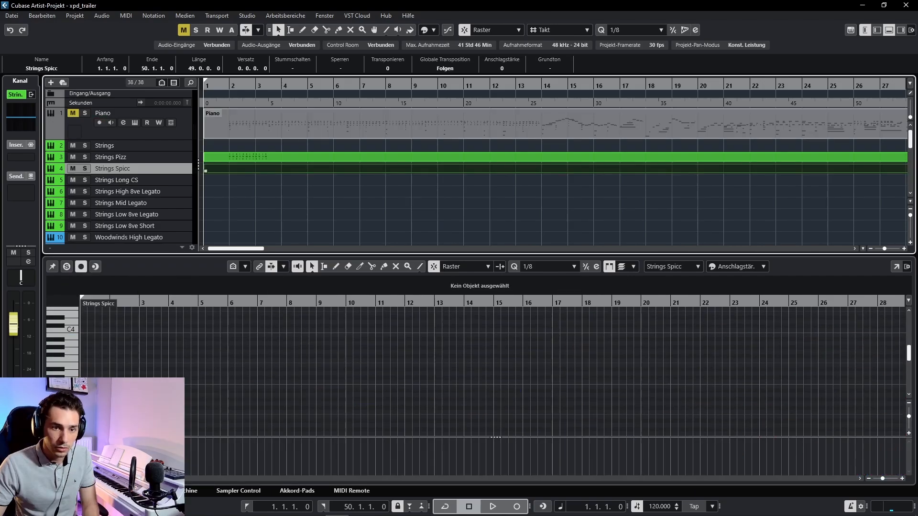
{"action": "left_click", "coordinate": [187, 168]}
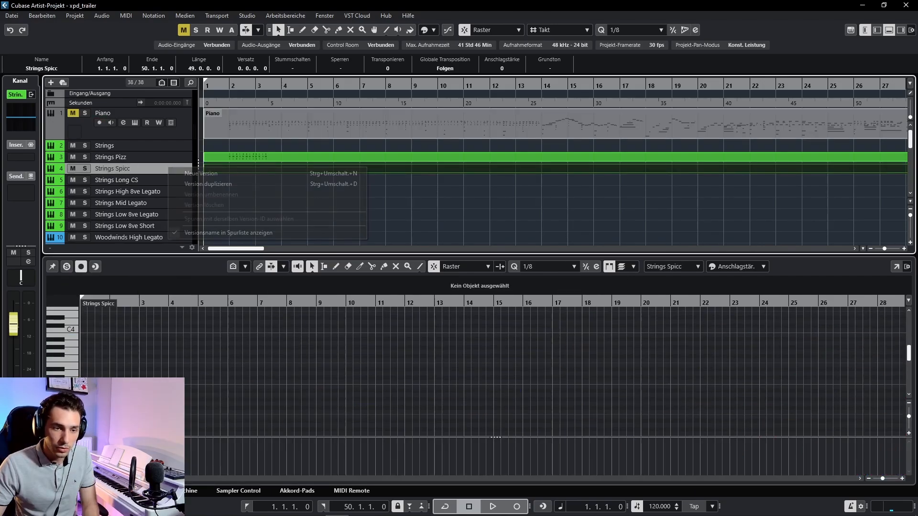
{"action": "key", "text": "Escape"}
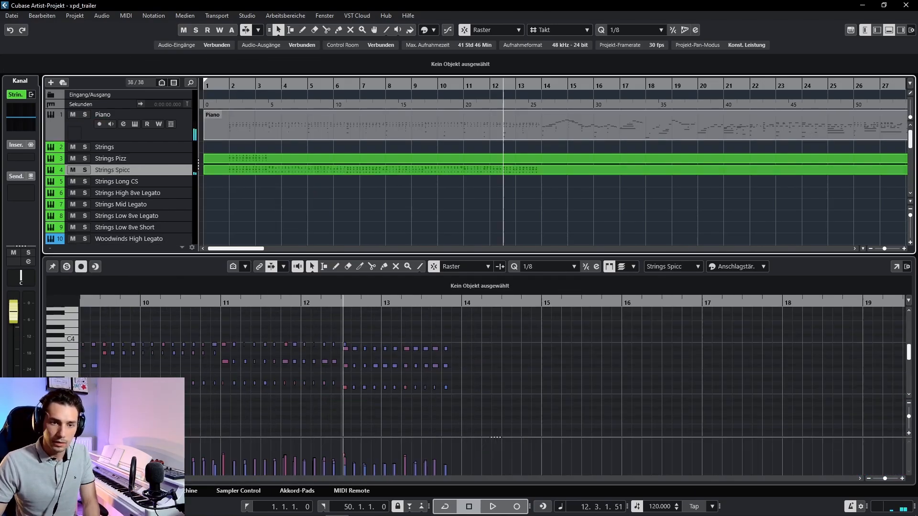
Step: Copy the low piano notes of bars 2 to 13 onto the Strings Low 8ve Short track at bar 2
{"action": "left_click", "coordinate": [254, 125]}
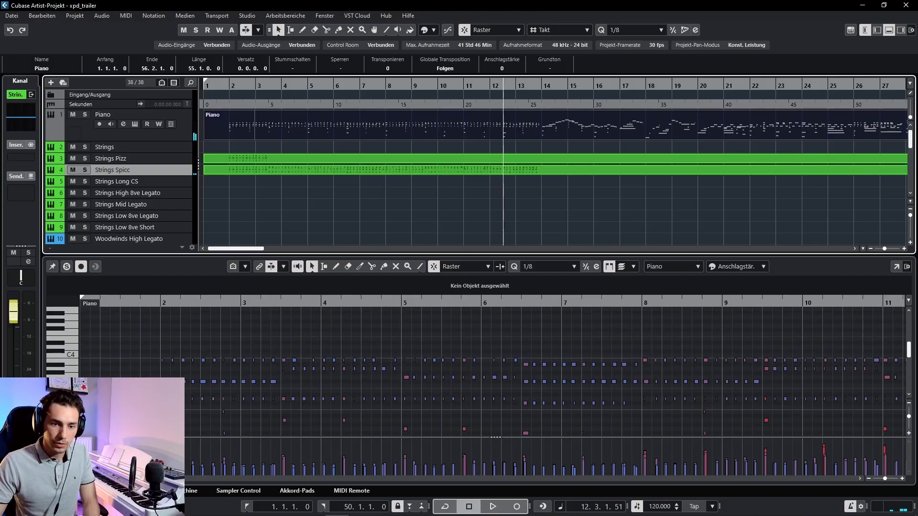
{"action": "scroll", "coordinate": [492, 373], "scroll_direction": "down", "scroll_amount": 2}
{"action": "left_click_drag", "start_coordinate": [492, 256], "coordinate": [492, 148]}
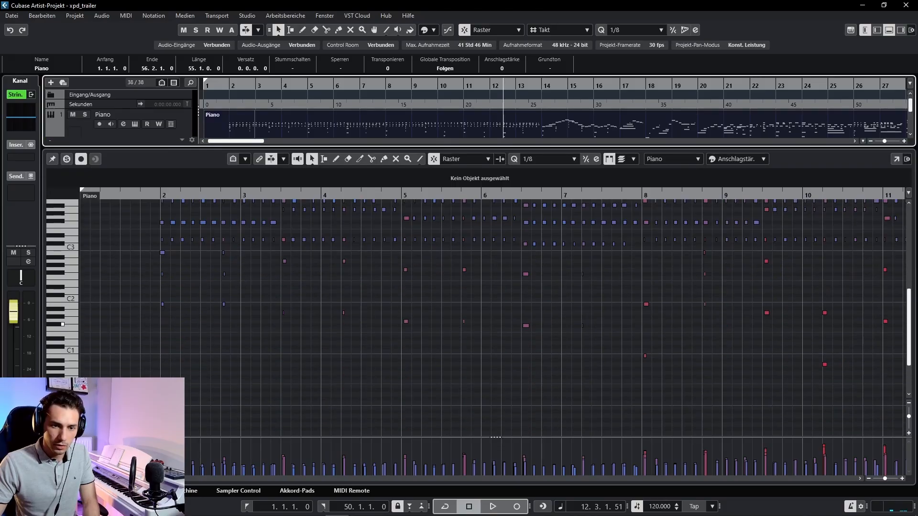
{"action": "scroll", "coordinate": [287, 324], "scroll_direction": "down", "scroll_amount": 2}
{"action": "left_click_drag", "start_coordinate": [191, 248], "coordinate": [813, 417]}
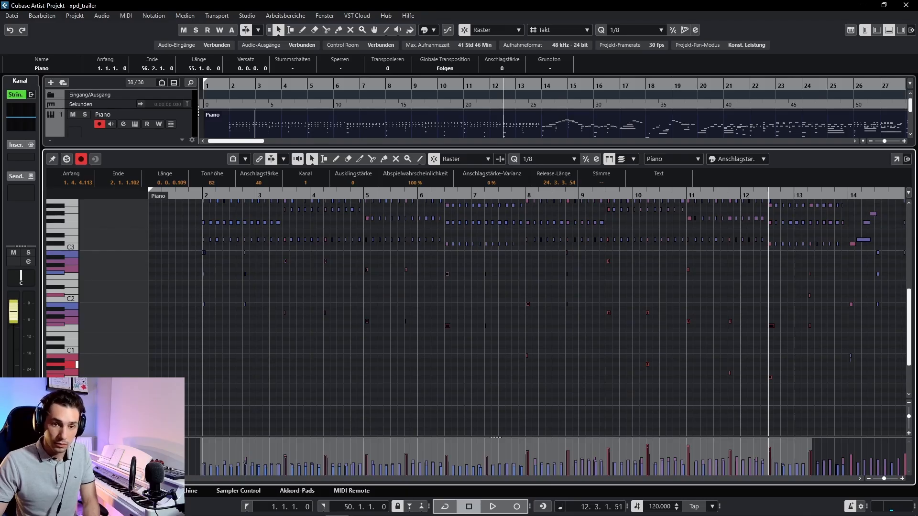
{"action": "left_click_drag", "start_coordinate": [492, 147], "coordinate": [492, 309]}
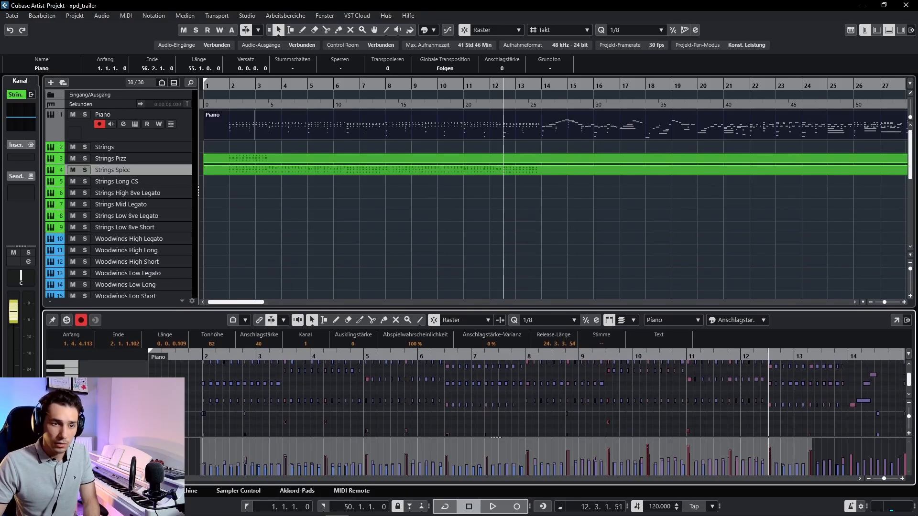
{"action": "left_click", "coordinate": [138, 204]}
{"action": "left_click", "coordinate": [139, 193]}
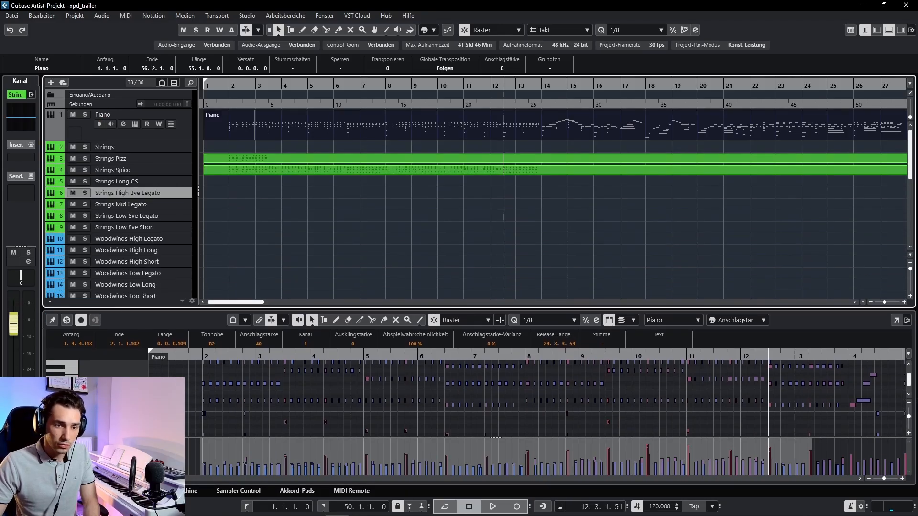
{"action": "left_click", "coordinate": [138, 216]}
{"action": "left_click", "coordinate": [334, 216]}
{"action": "key", "text": "KP_Decimal"}
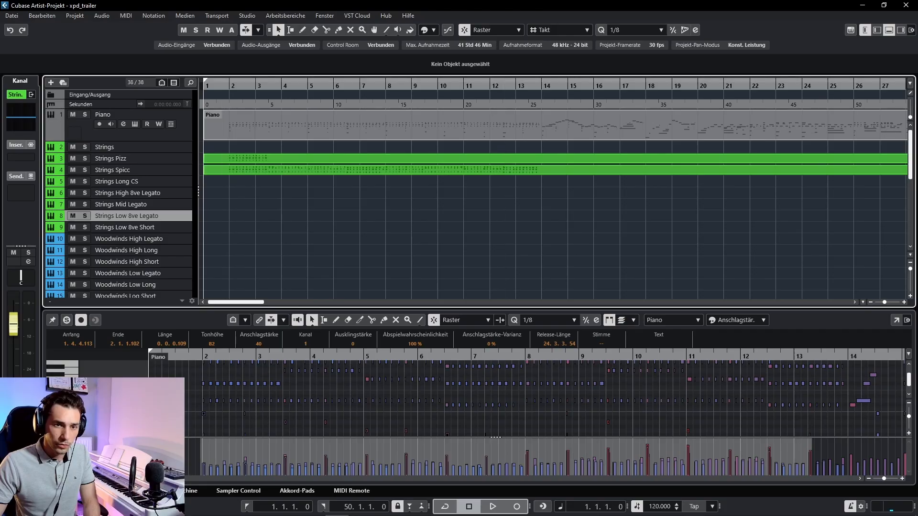
{"action": "left_click", "coordinate": [139, 228]}
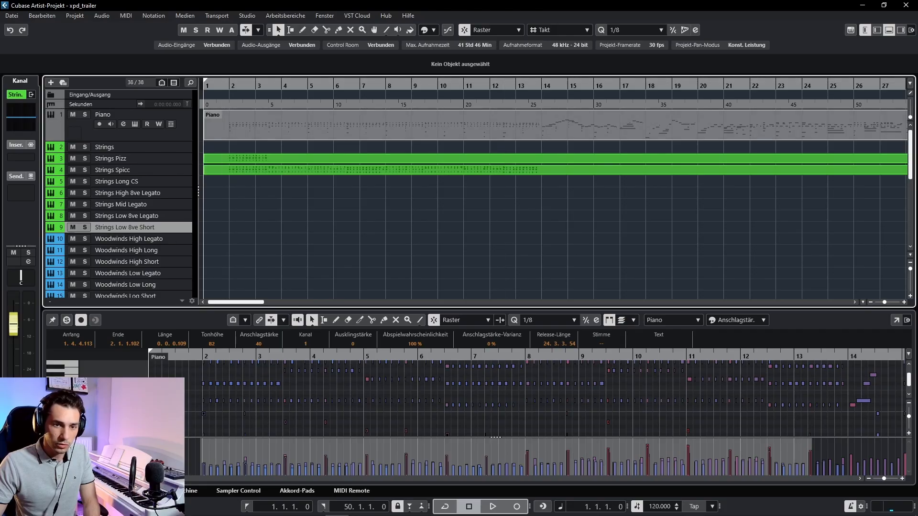
{"action": "left_click", "coordinate": [239, 126]}
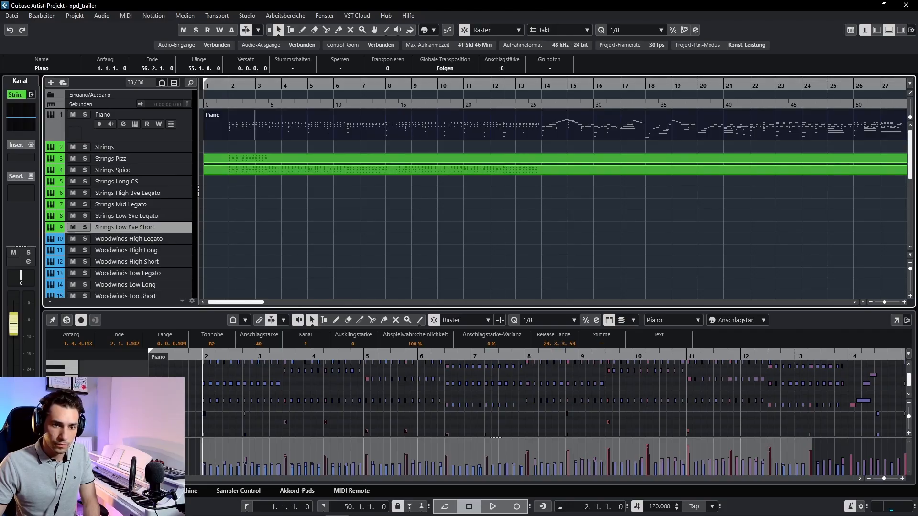
{"action": "key", "text": "ctrl+v"}
Step: Mute the Piano track and listen to the Strings Low 8ve Short part together with the other strings
{"action": "key", "text": "space"}
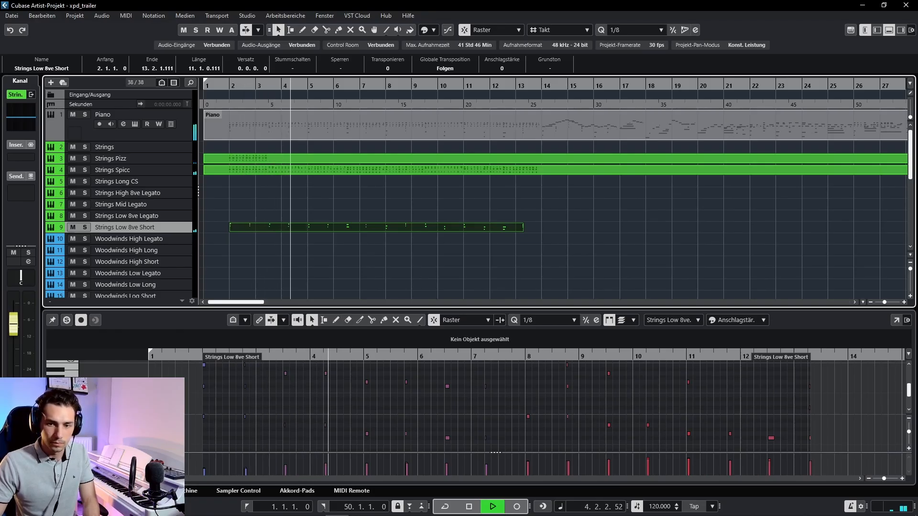
{"action": "left_click", "coordinate": [72, 115]}
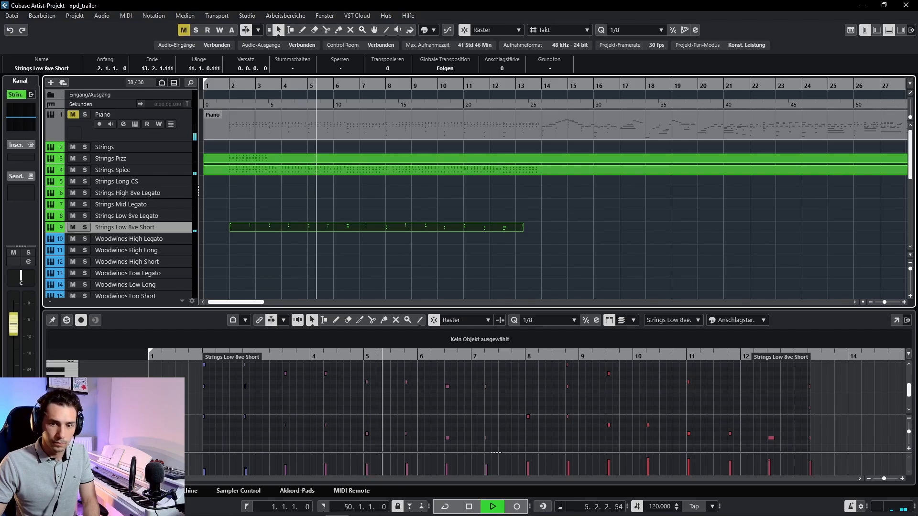
{"action": "left_click_drag", "start_coordinate": [478, 308], "coordinate": [478, 199]}
{"action": "key", "text": "space"}
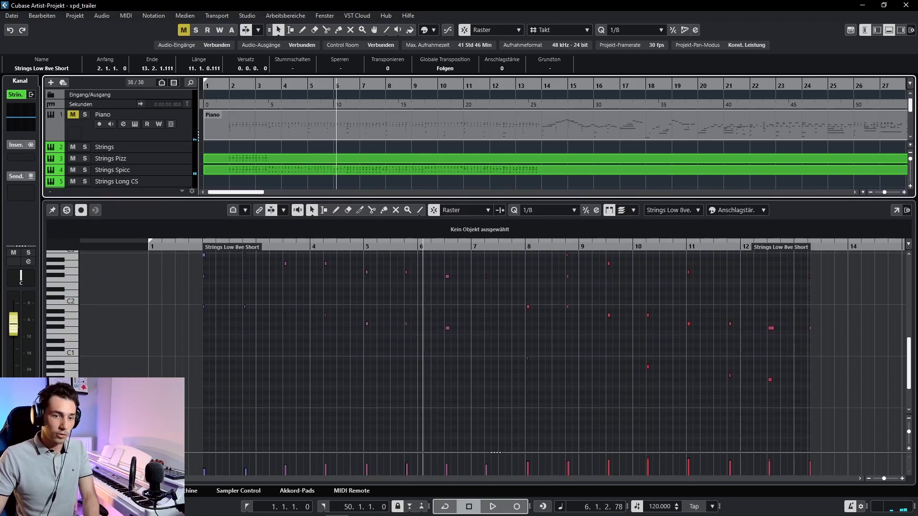
{"action": "scroll", "coordinate": [76, 329], "scroll_direction": "up", "scroll_amount": 2}
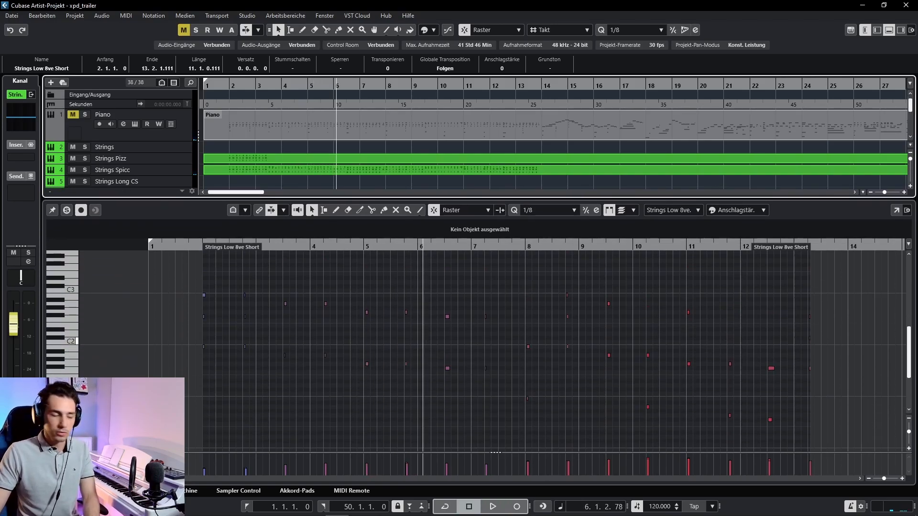
{"action": "key", "text": "space"}
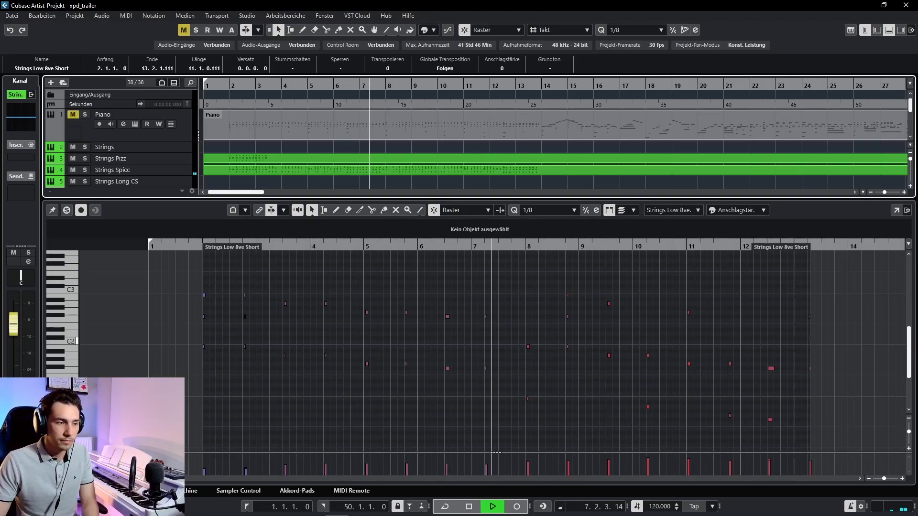
{"action": "key", "text": "space"}
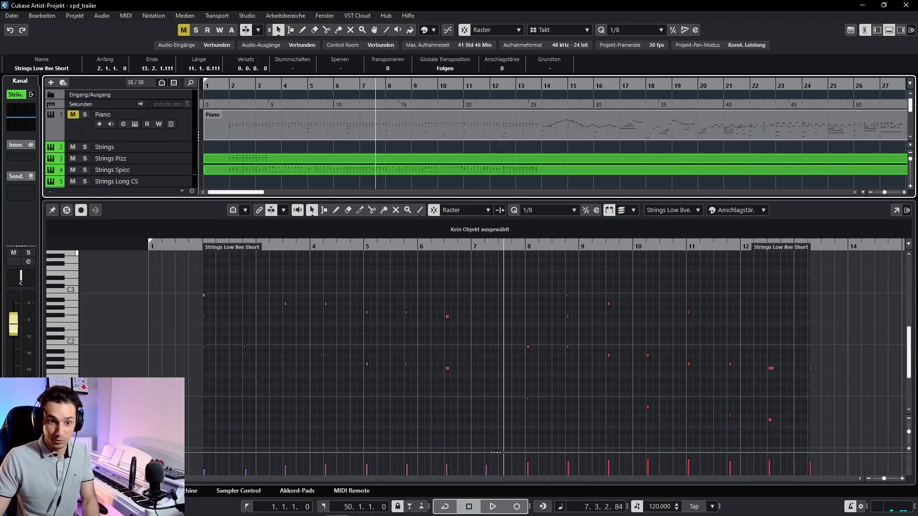
{"action": "left_click_drag", "start_coordinate": [163, 246], "coordinate": [149, 246]}
{"action": "key", "text": "space"}
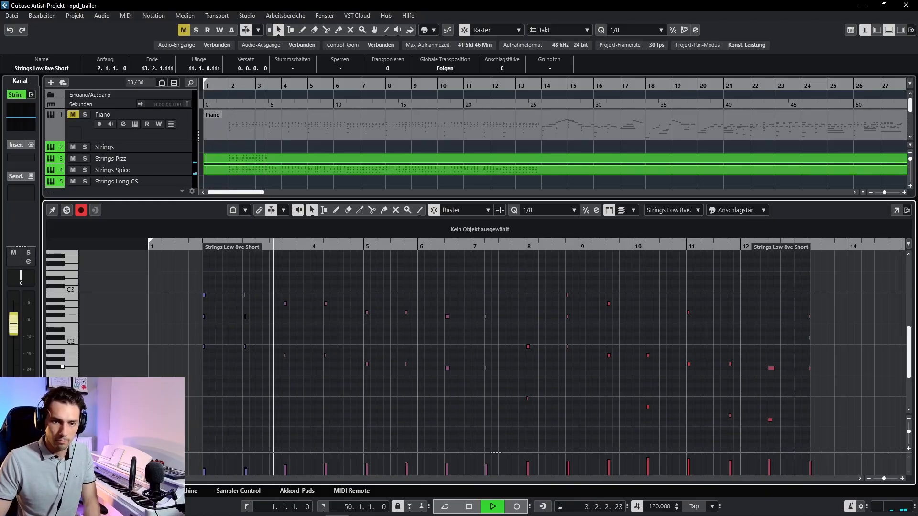
{"action": "key", "text": "space"}
Step: Quantize all the Strings Low 8ve Short notes to the 1/8 grid and lengthen them to about an eighth note
{"action": "scroll", "coordinate": [441, 376], "scroll_direction": "down", "scroll_amount": 1}
{"action": "left_click_drag", "start_coordinate": [220, 274], "coordinate": [810, 454]}
{"action": "scroll", "coordinate": [352, 346], "scroll_direction": "up", "scroll_amount": 1}
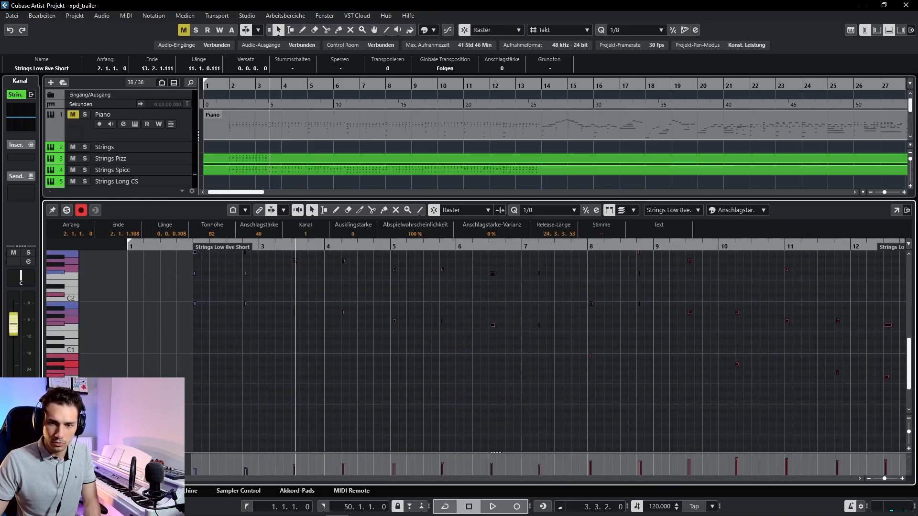
{"action": "left_click", "coordinate": [514, 210]}
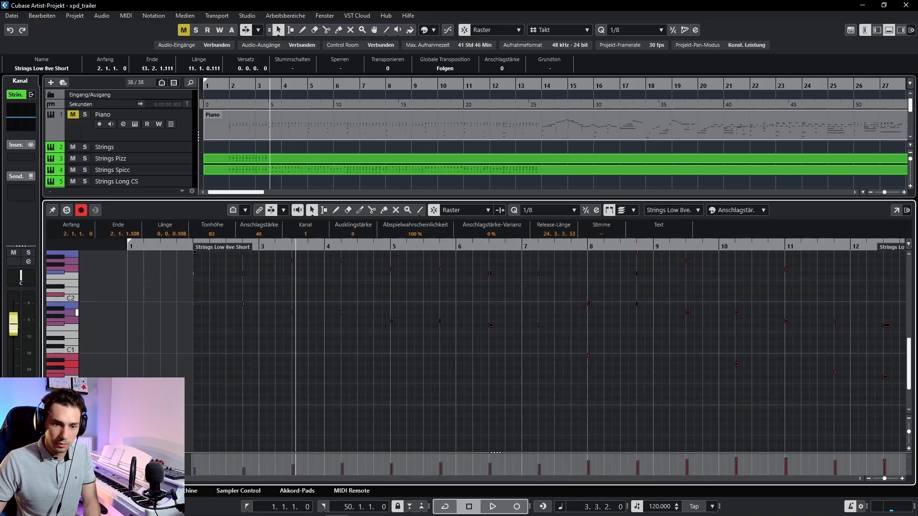
{"action": "scroll", "coordinate": [241, 306], "scroll_direction": "up", "scroll_amount": 3}
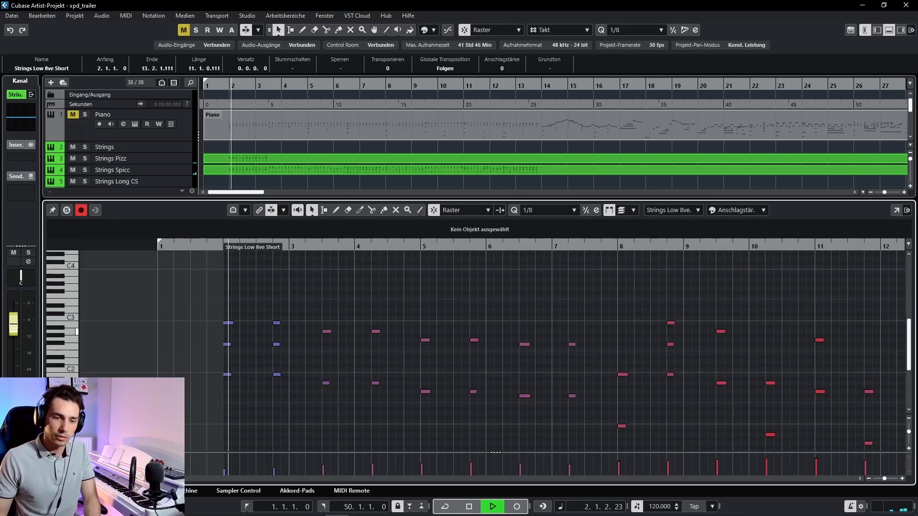
Step: Play back the quantized Strings Low 8ve Short notes from just before bar 2 into bar 10 to check their rhythm
{"action": "key", "text": "space"}
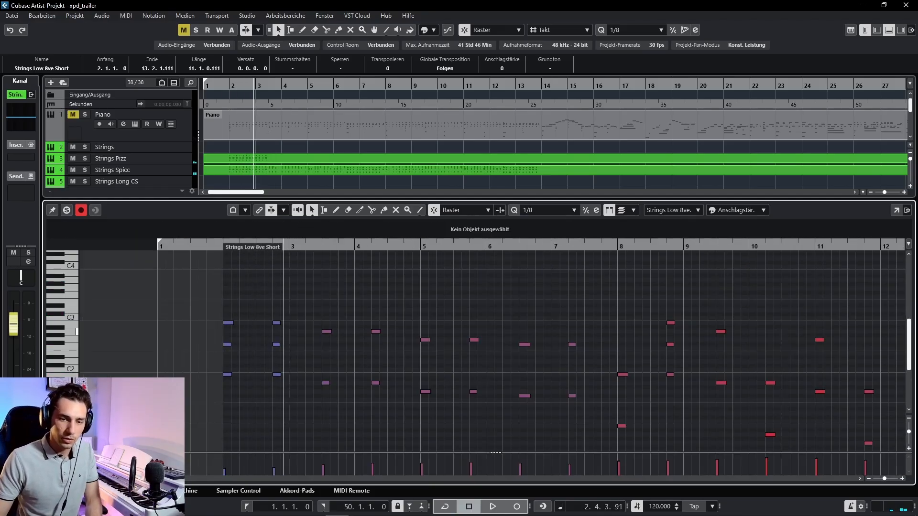
{"action": "left_click", "coordinate": [215, 246]}
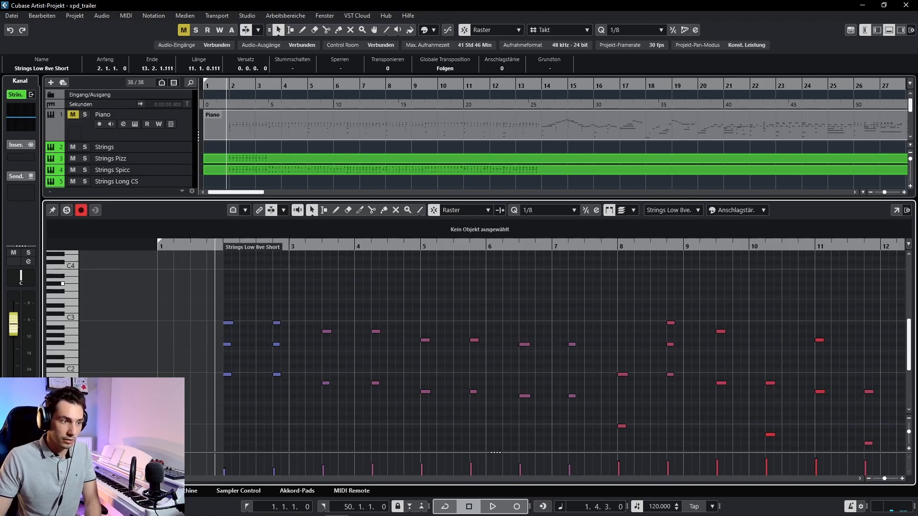
{"action": "key", "text": "space"}
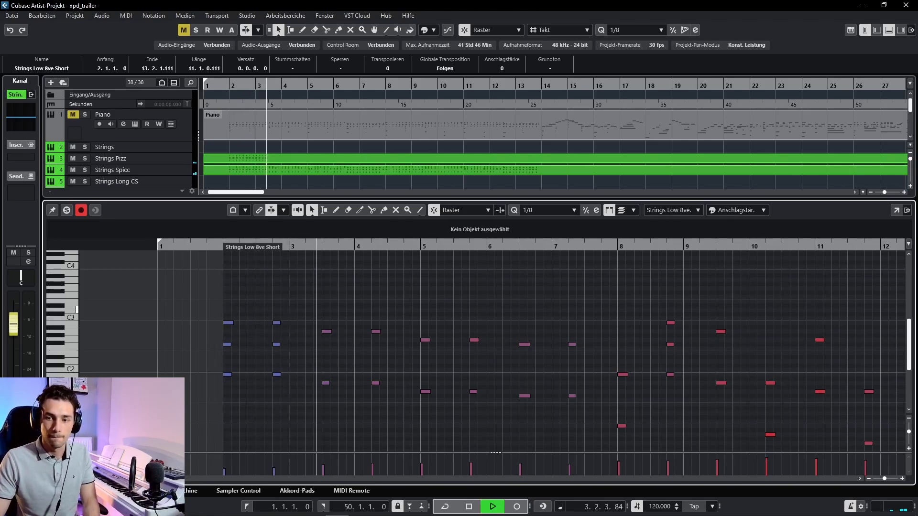
{"action": "scroll", "coordinate": [478, 344], "scroll_direction": "down", "scroll_amount": 3}
{"action": "scroll", "coordinate": [296, 344], "scroll_direction": "down", "scroll_amount": 2}
{"action": "scroll", "coordinate": [296, 344], "scroll_direction": "up", "scroll_amount": 4}
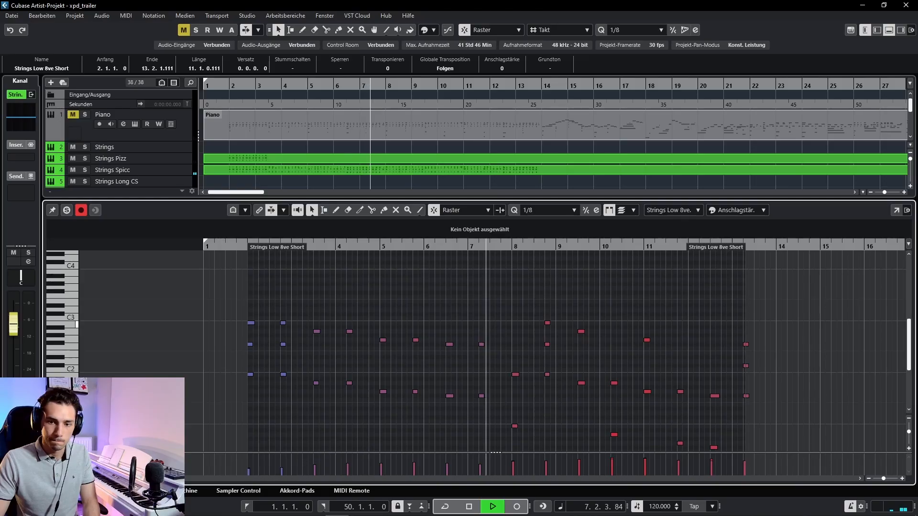
{"action": "scroll", "coordinate": [478, 345], "scroll_direction": "down", "scroll_amount": 2}
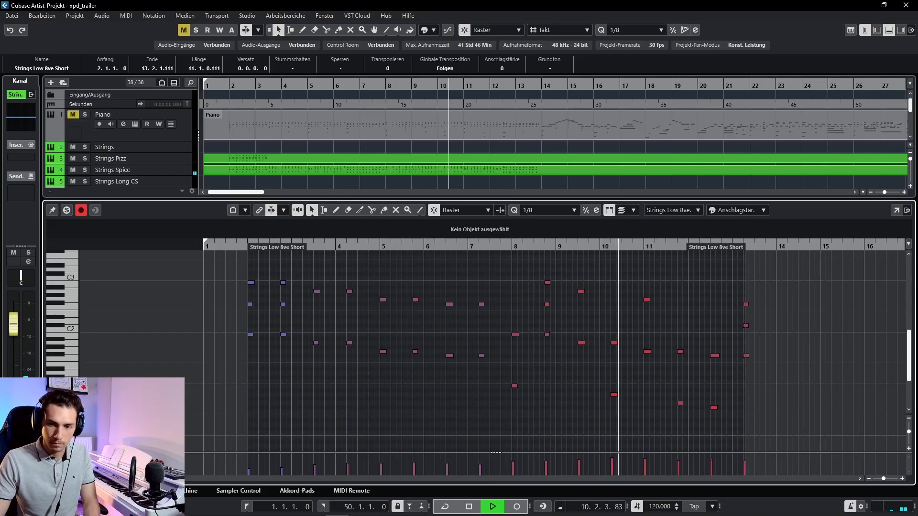
{"action": "key", "text": "space"}
Step: Add two eighth notes at 8.1.3 in the Strings Low 8ve Short part, repeating the B octave at the start of bar 8
{"action": "scroll", "coordinate": [610, 344], "scroll_direction": "up", "scroll_amount": 3}
{"action": "scroll", "coordinate": [615, 344], "scroll_direction": "up", "scroll_amount": 2}
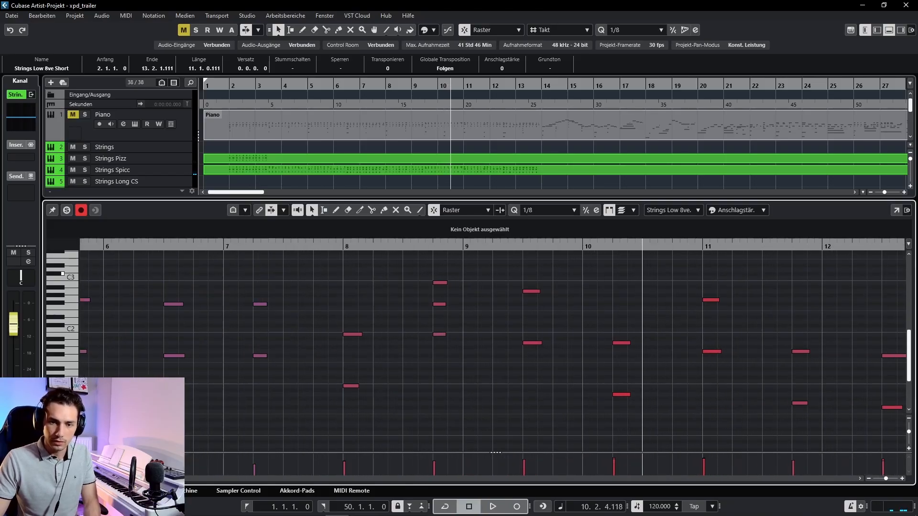
{"action": "left_click", "coordinate": [343, 245]}
{"action": "left_click", "coordinate": [358, 246]}
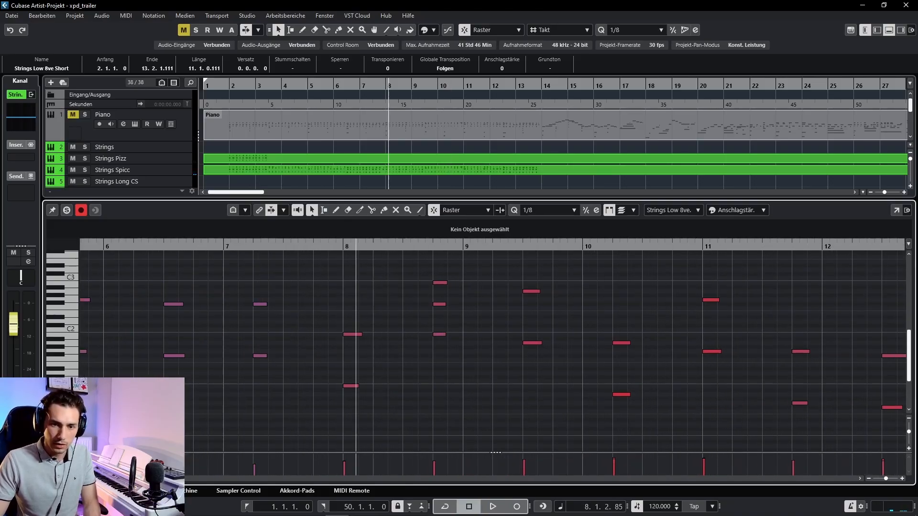
{"action": "left_click", "coordinate": [355, 335]}
{"action": "left_click", "coordinate": [357, 343]}
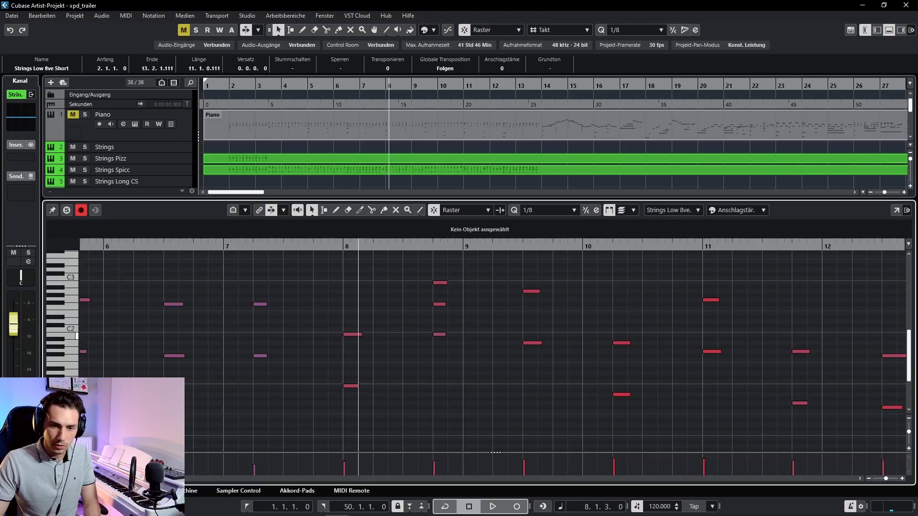
{"action": "double_click", "coordinate": [366, 335]}
{"action": "double_click", "coordinate": [366, 385]}
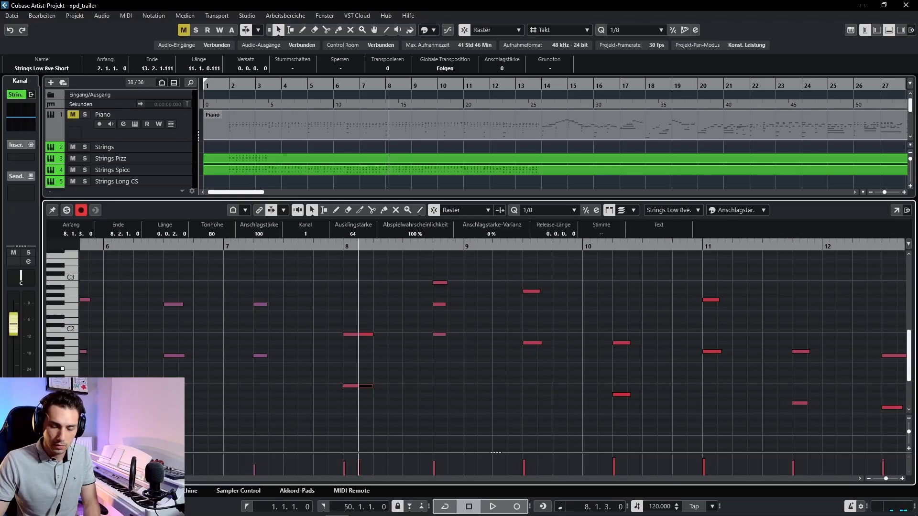
Step: Repeat the three-note chord at 8.4.3 with eighth notes, and double the chords at 9.3, 10.2 and 11.1 the same way
{"action": "key", "text": "space"}
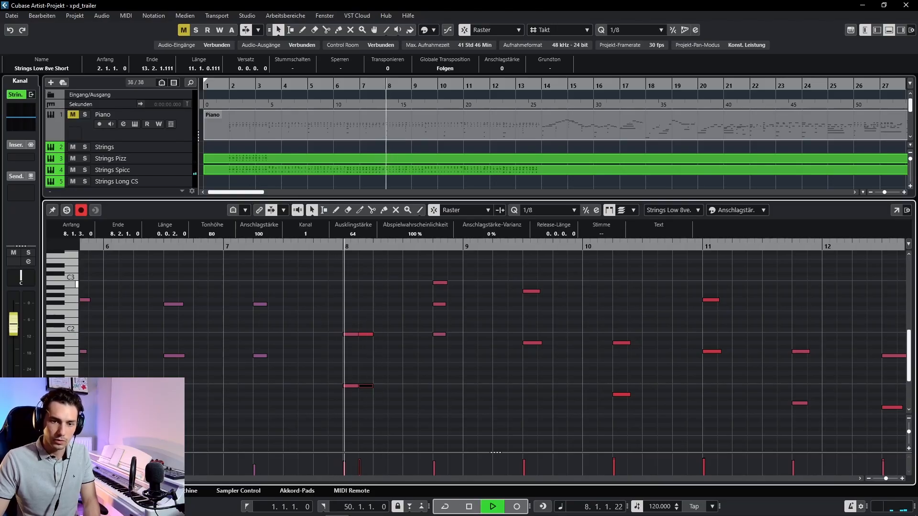
{"action": "key", "text": "space"}
{"action": "double_click", "coordinate": [455, 282]}
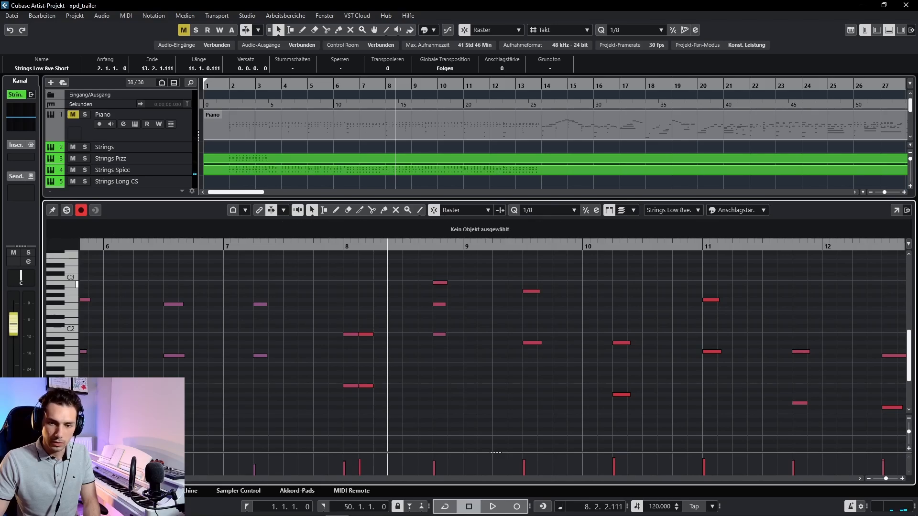
{"action": "double_click", "coordinate": [455, 304]}
{"action": "left_click", "coordinate": [455, 334]}
{"action": "double_click", "coordinate": [455, 334]}
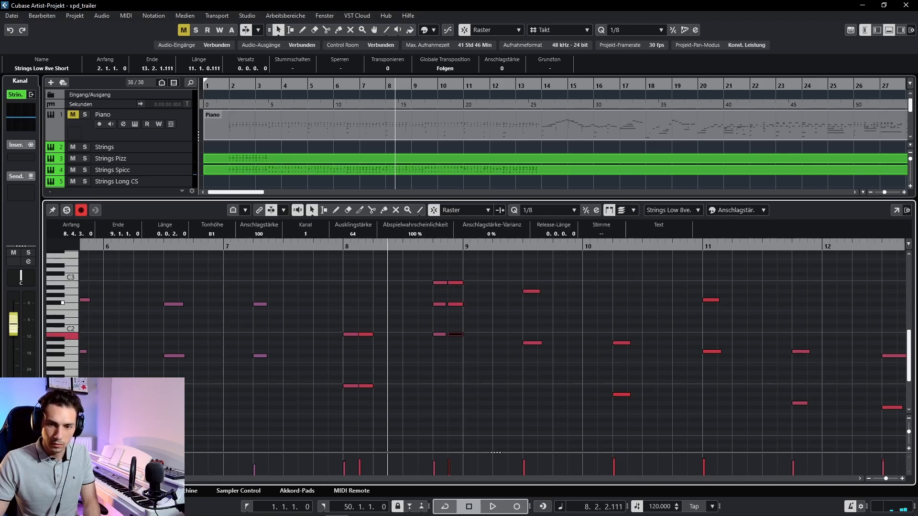
{"action": "key", "text": "space"}
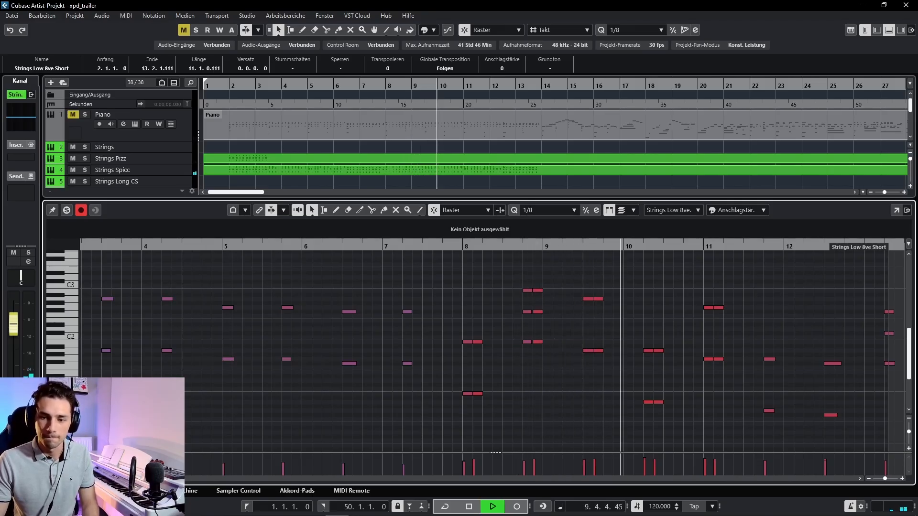
Step: Repeat the octaves at 11.4.3 and 12.3.3 in the Strings Low 8ve Short part with added eighth notes
{"action": "scroll", "coordinate": [492, 351], "scroll_direction": "right", "scroll_amount": 5}
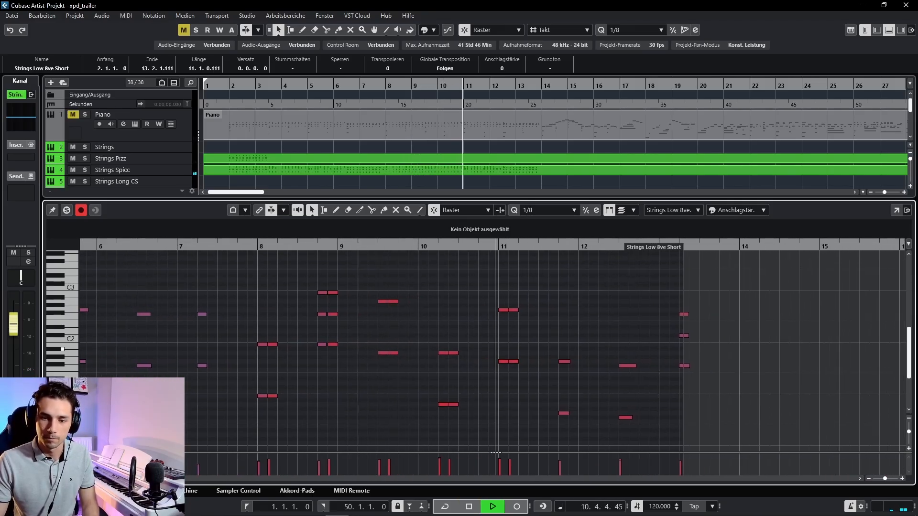
{"action": "scroll", "coordinate": [591, 351], "scroll_direction": "up", "scroll_amount": 3}
{"action": "scroll", "coordinate": [588, 354], "scroll_direction": "up", "scroll_amount": 2}
{"action": "key", "text": "space"}
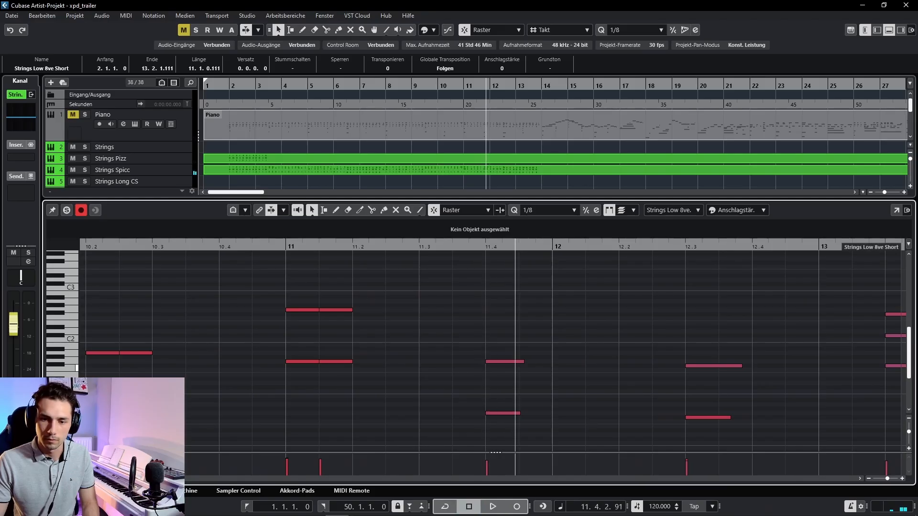
{"action": "double_click", "coordinate": [534, 362]}
{"action": "scroll", "coordinate": [591, 351], "scroll_direction": "right", "scroll_amount": 2}
{"action": "key", "text": "space"}
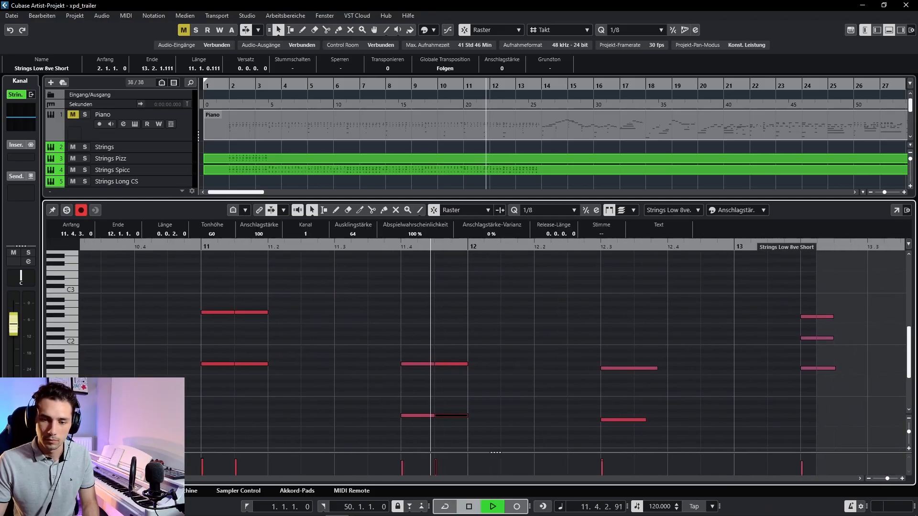
{"action": "double_click", "coordinate": [661, 368]}
{"action": "key", "text": "space"}
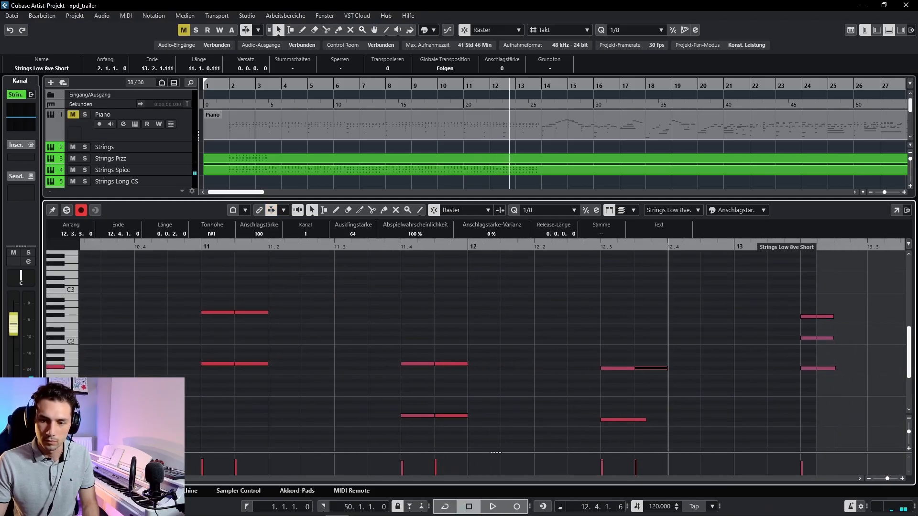
{"action": "left_click_drag", "start_coordinate": [655, 368], "coordinate": [656, 419]}
{"action": "left_click", "coordinate": [663, 433]}
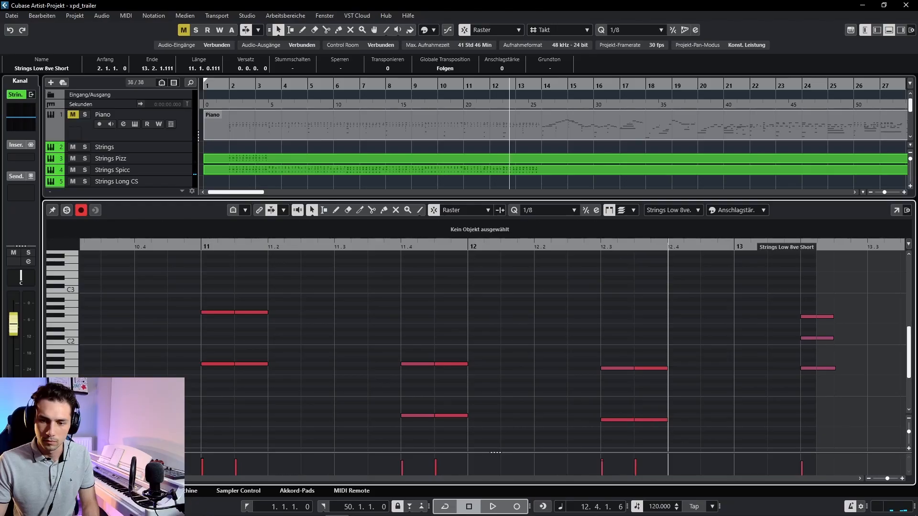
Step: Play back the doubled Strings Low 8ve Short accents from about 12.2 to the end of bar 13
{"action": "left_click", "coordinate": [534, 246]}
{"action": "key", "text": "space"}
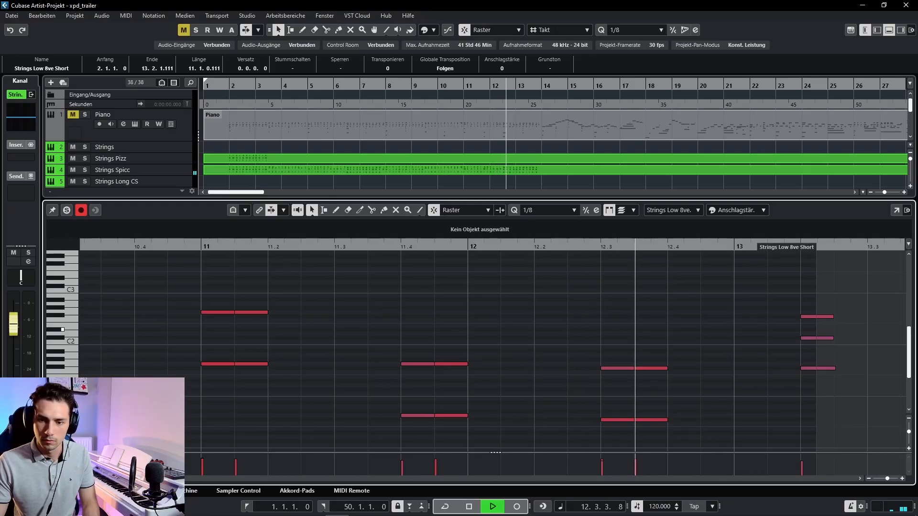
{"action": "key", "text": "g"}
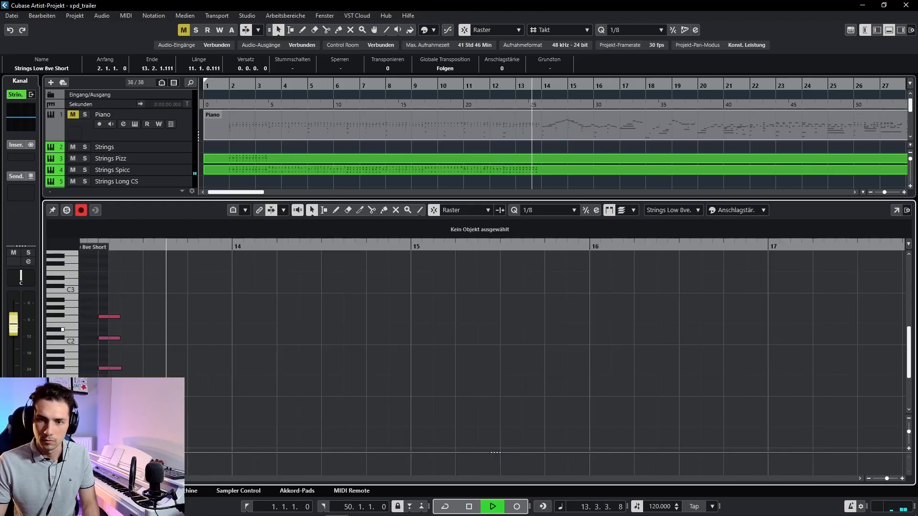
{"action": "key", "text": "space"}
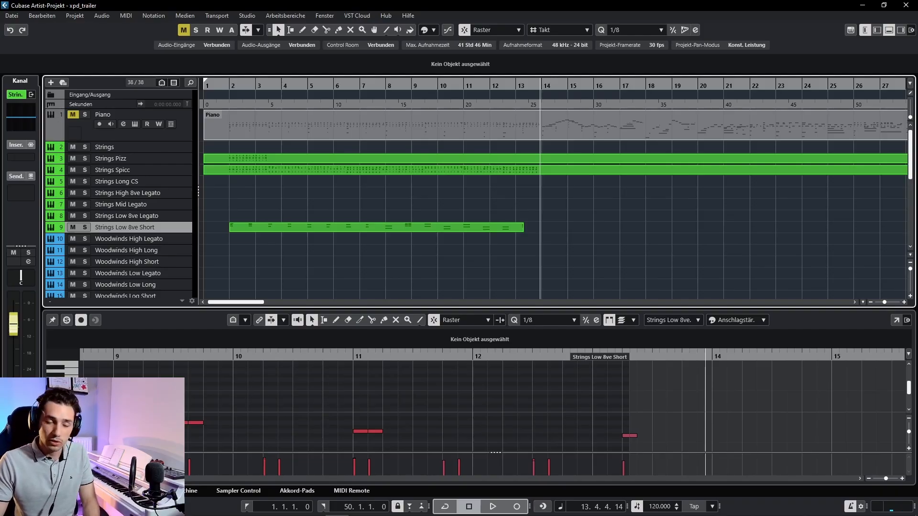
Step: Look through the woodwind and brass tracks for the next instrument, selecting Woodwinds High Legato and Brass in turn
{"action": "key", "text": "h"}
{"action": "key", "text": "h"}
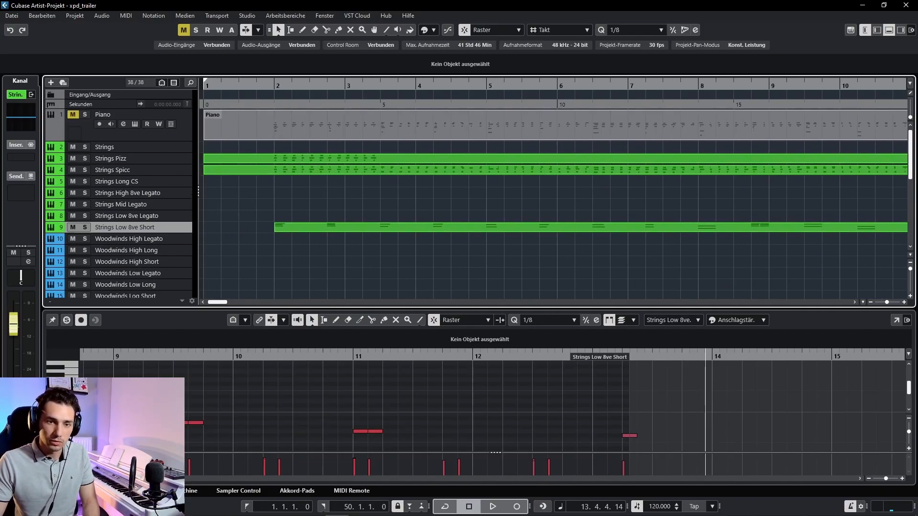
{"action": "scroll", "coordinate": [478, 196], "scroll_direction": "down", "scroll_amount": 4}
{"action": "scroll", "coordinate": [478, 196], "scroll_direction": "up", "scroll_amount": 2}
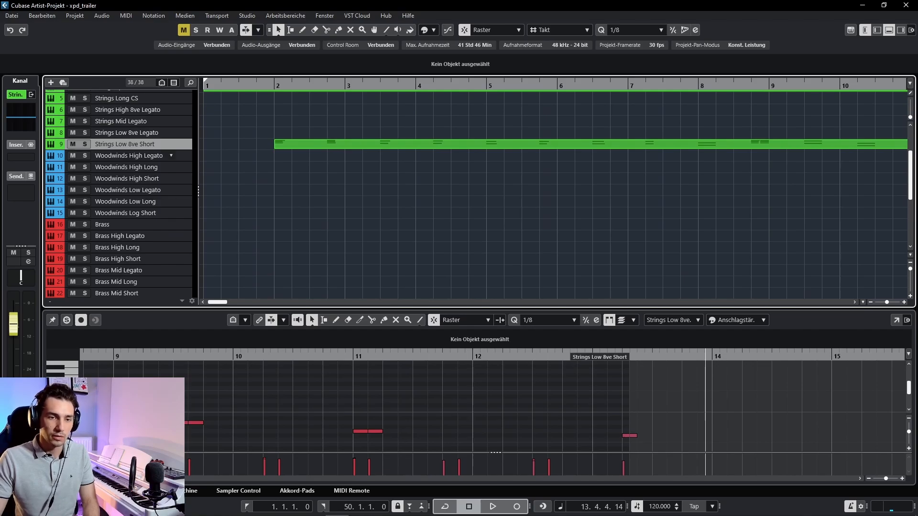
{"action": "left_click", "coordinate": [128, 156]}
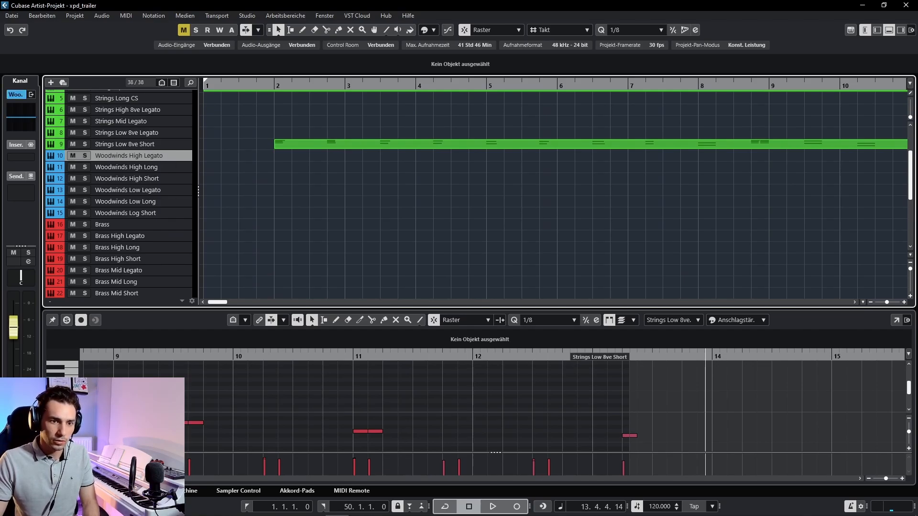
{"action": "left_click", "coordinate": [125, 225]}
{"action": "scroll", "coordinate": [287, 191], "scroll_direction": "up", "scroll_amount": 2}
Step: Open the Piano part's notes and select everything from bar 2 through bar 13 for copying
{"action": "left_click", "coordinate": [286, 126]}
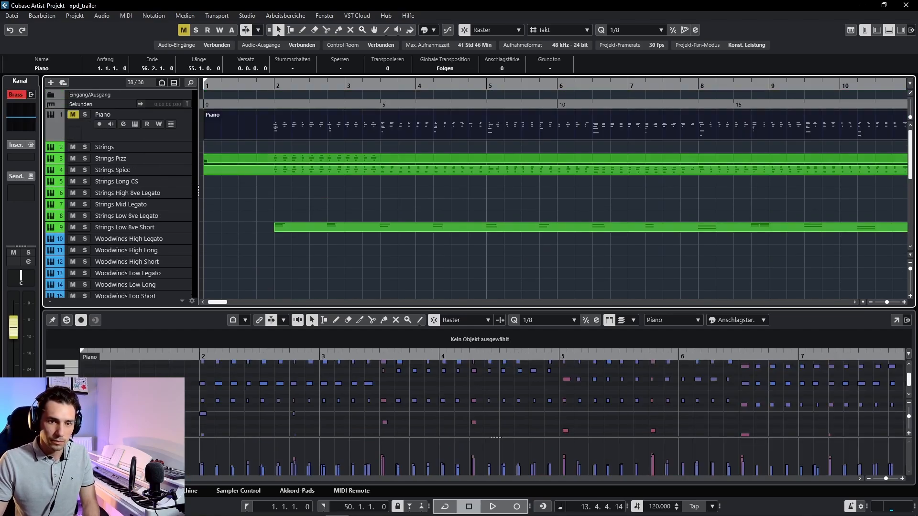
{"action": "scroll", "coordinate": [286, 192], "scroll_direction": "down", "scroll_amount": 2}
{"action": "left_click_drag", "start_coordinate": [311, 308], "coordinate": [311, 178]}
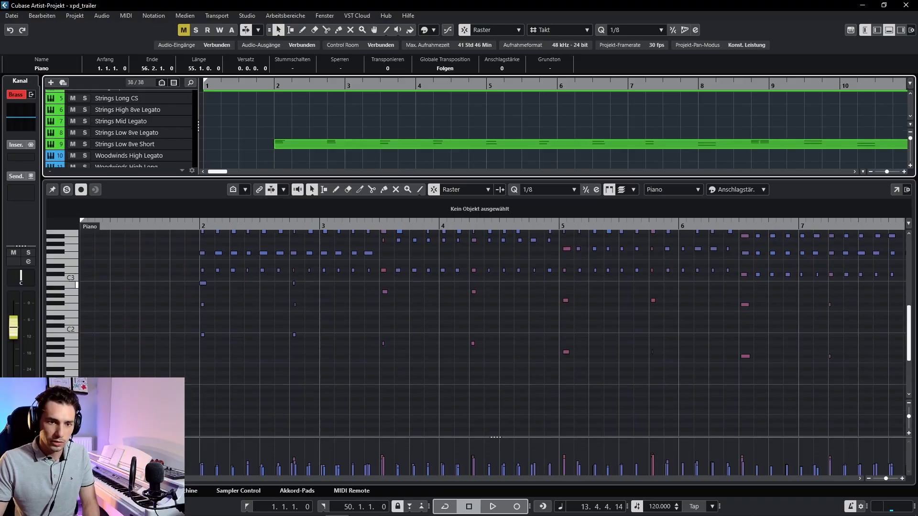
{"action": "scroll", "coordinate": [310, 284], "scroll_direction": "up", "scroll_amount": 3}
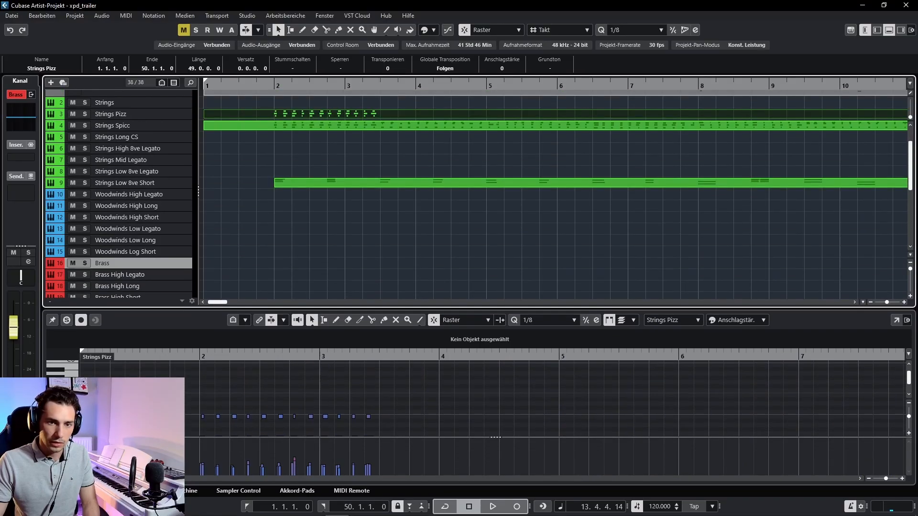
{"action": "scroll", "coordinate": [119, 191], "scroll_direction": "up", "scroll_amount": 3}
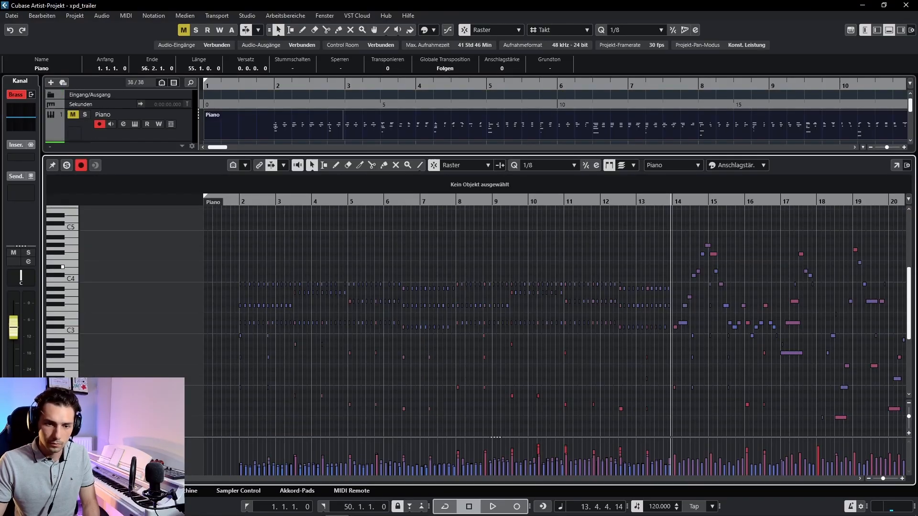
{"action": "left_click_drag", "start_coordinate": [221, 266], "coordinate": [671, 400]}
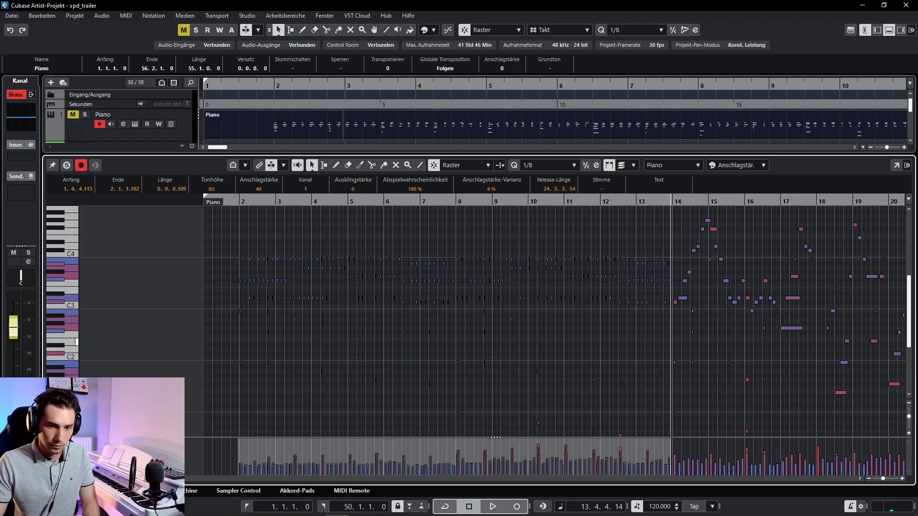
Step: Paste the copied Piano notes onto the Brass Mid Long track and move the pasted part to start at bar 2
{"action": "left_click_drag", "start_coordinate": [311, 154], "coordinate": [311, 308]}
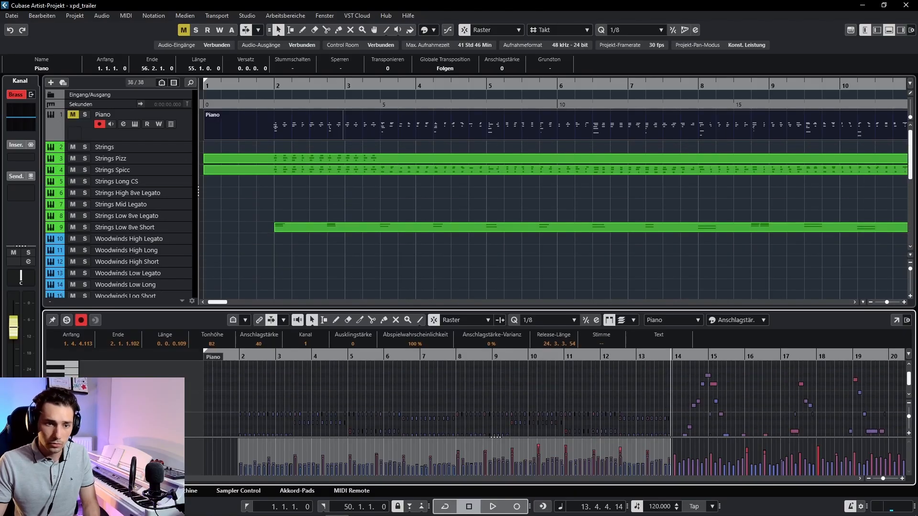
{"action": "left_click", "coordinate": [311, 263]}
{"action": "scroll", "coordinate": [310, 239], "scroll_direction": "down", "scroll_amount": 3}
{"action": "scroll", "coordinate": [170, 200], "scroll_direction": "down", "scroll_amount": 2}
{"action": "left_click", "coordinate": [170, 194]}
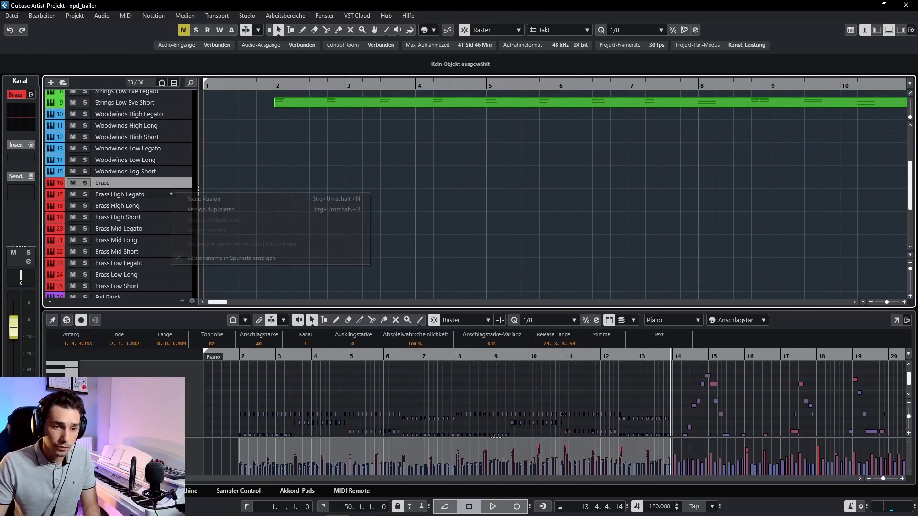
{"action": "key", "text": "Escape"}
{"action": "key", "text": "Down"}
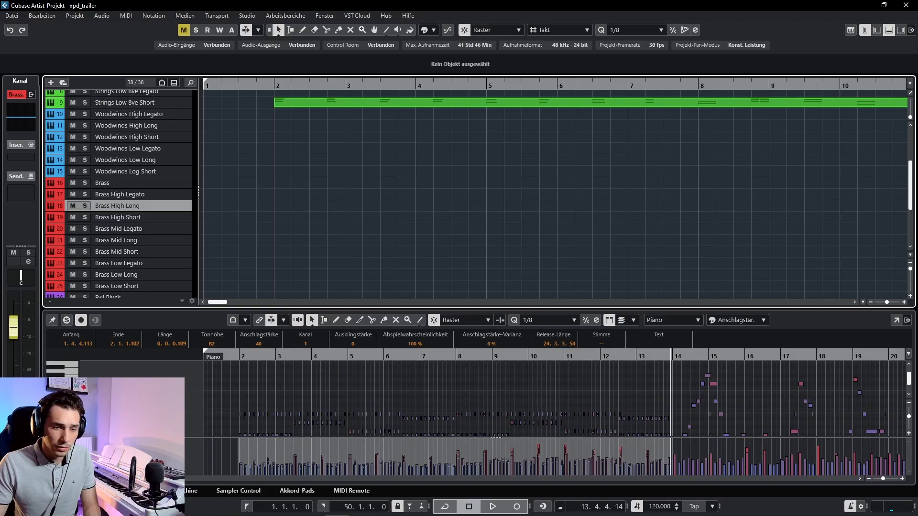
{"action": "key", "text": "Down"}
{"action": "key", "text": "Down"}
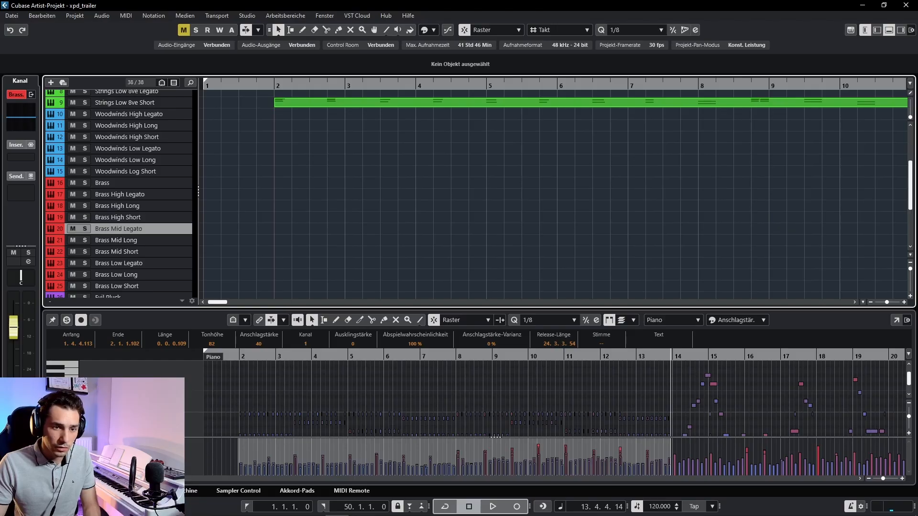
{"action": "key", "text": "Down"}
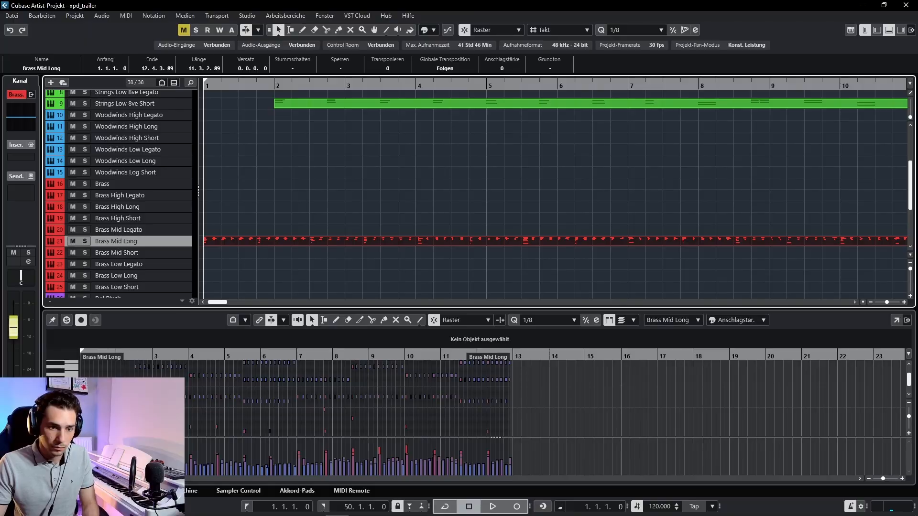
{"action": "scroll", "coordinate": [140, 406], "scroll_direction": "up", "scroll_amount": 3}
{"action": "left_click_drag", "start_coordinate": [277, 241], "coordinate": [348, 241]}
Step: Play back the Brass Mid Long part up to the start of bar 4 while enlarging its note editor
{"action": "key", "text": "space"}
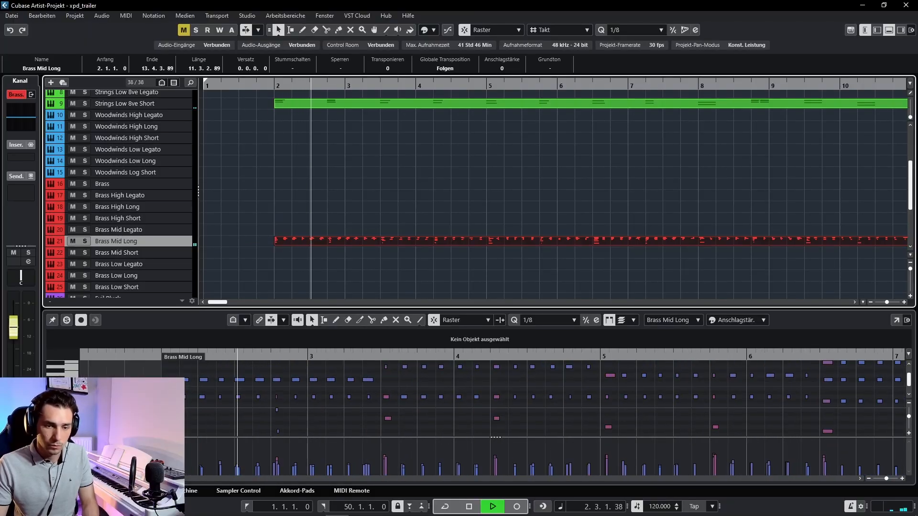
{"action": "left_click_drag", "start_coordinate": [478, 309], "coordinate": [478, 185]}
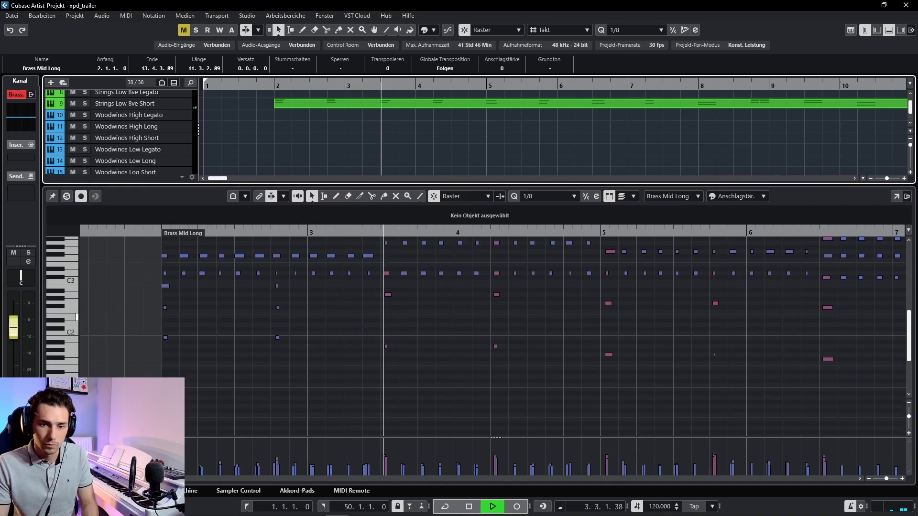
{"action": "key", "text": "space"}
Step: Delete the repeated notes between the accents in bars 2 to 4 of the Brass Mid Long part
{"action": "scroll", "coordinate": [478, 335], "scroll_direction": "up", "scroll_amount": 3}
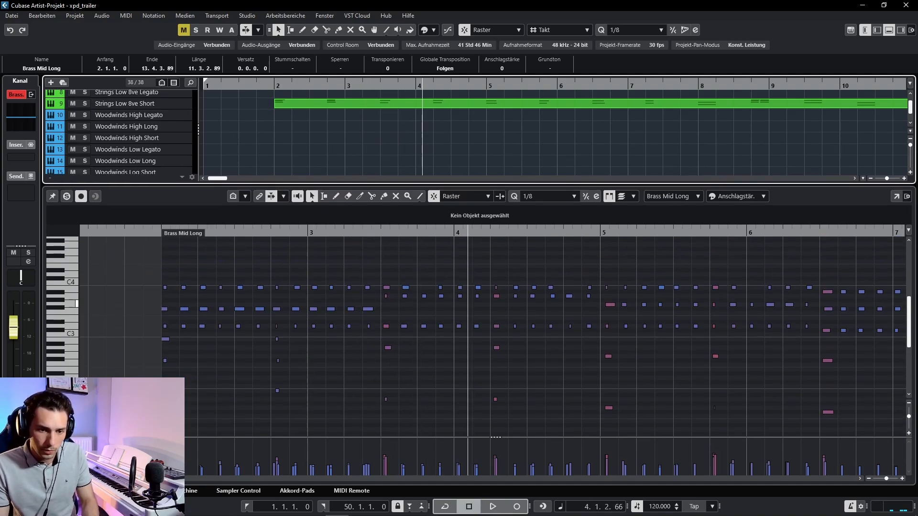
{"action": "left_click_drag", "start_coordinate": [163, 278], "coordinate": [262, 335]}
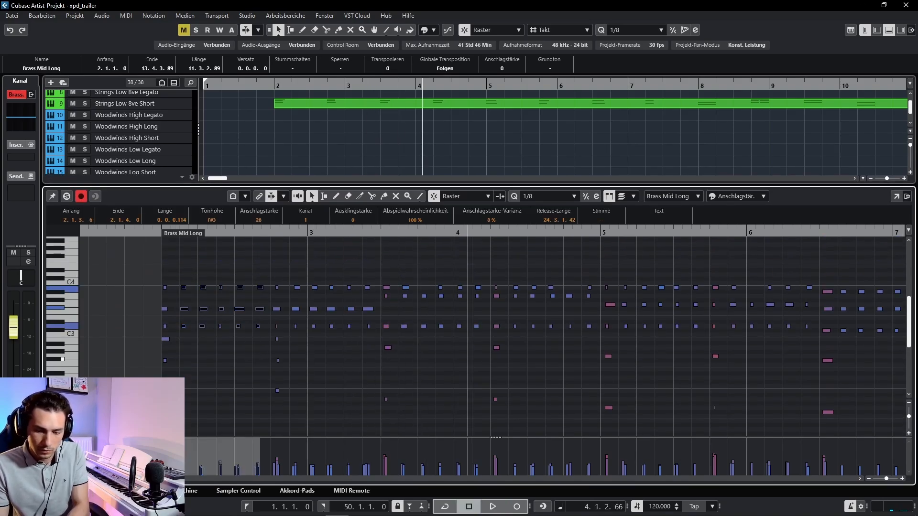
{"action": "key", "text": "Delete"}
{"action": "left_click_drag", "start_coordinate": [288, 273], "coordinate": [375, 349]}
{"action": "key", "text": "Delete"}
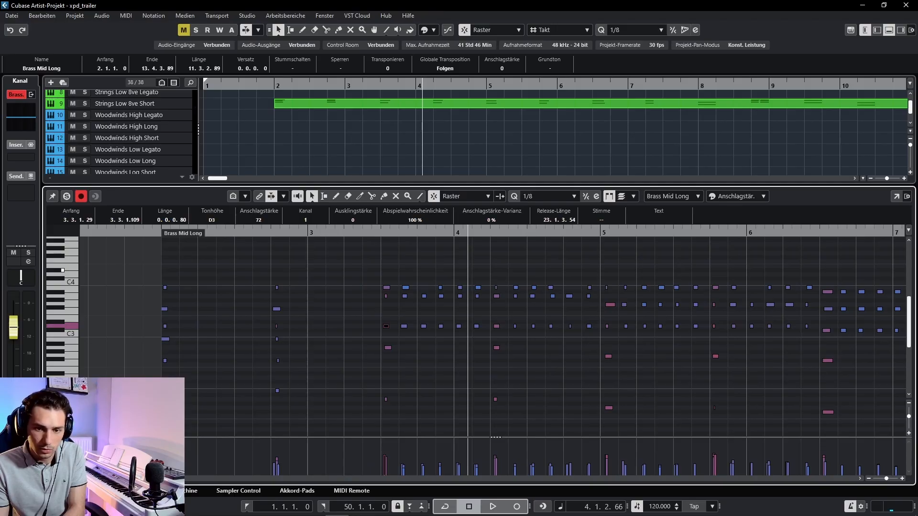
{"action": "left_click_drag", "start_coordinate": [398, 279], "coordinate": [480, 354]}
{"action": "key", "text": "Delete"}
{"action": "left_click_drag", "start_coordinate": [507, 274], "coordinate": [596, 352]}
{"action": "key", "text": "Delete"}
Step: Delete the repeated notes between the accents from bar 5 to the end of the Brass Mid Long part
{"action": "left_click_drag", "start_coordinate": [619, 274], "coordinate": [708, 345]}
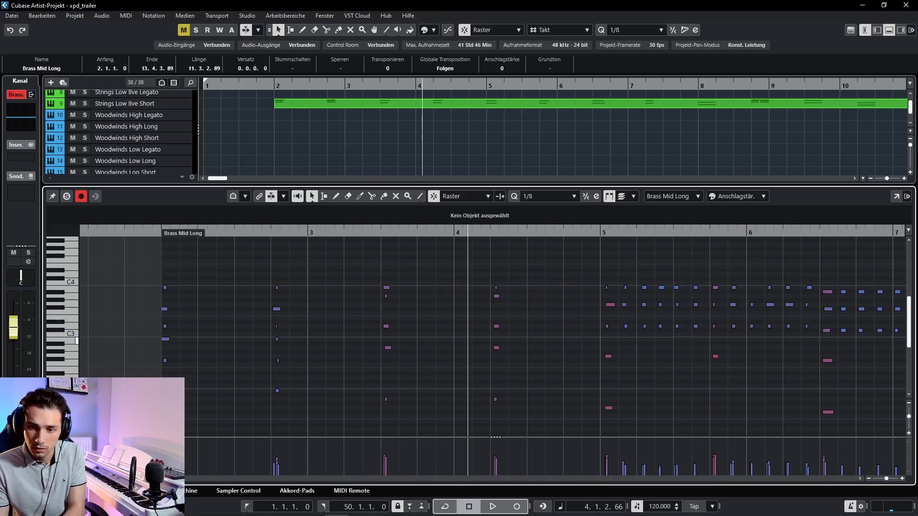
{"action": "scroll", "coordinate": [493, 335], "scroll_direction": "right", "scroll_amount": 3}
{"action": "left_click_drag", "start_coordinate": [488, 279], "coordinate": [569, 351]}
{"action": "key", "text": "Delete"}
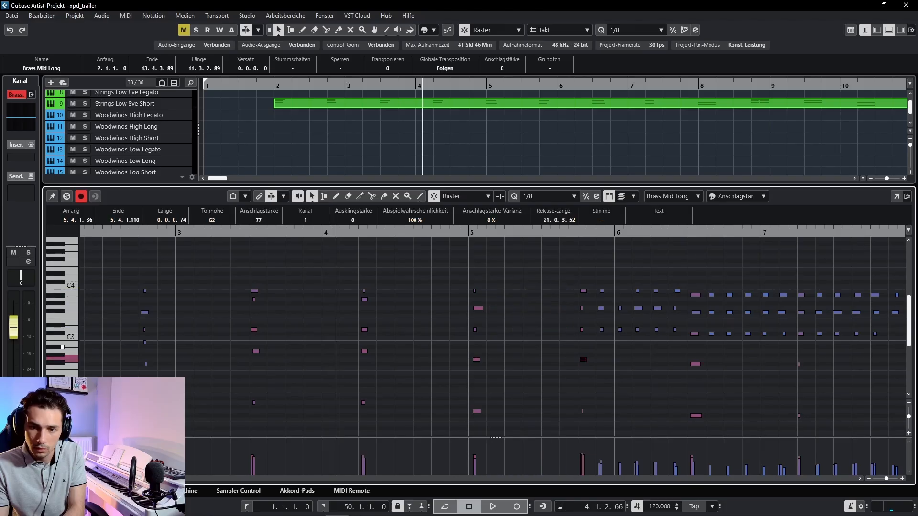
{"action": "left_click_drag", "start_coordinate": [594, 282], "coordinate": [686, 348]}
{"action": "key", "text": "Delete"}
{"action": "scroll", "coordinate": [492, 334], "scroll_direction": "right", "scroll_amount": 4}
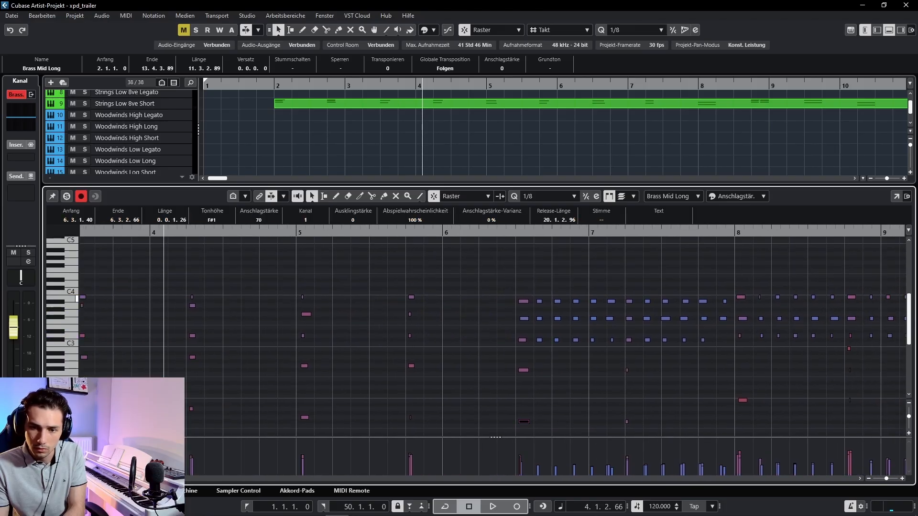
{"action": "left_click_drag", "start_coordinate": [536, 290], "coordinate": [724, 356]}
{"action": "key", "text": "Delete"}
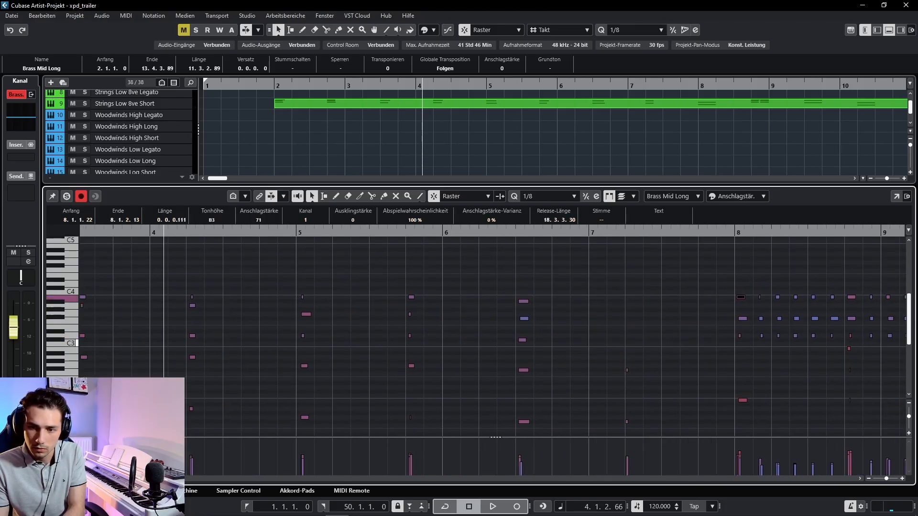
{"action": "scroll", "coordinate": [724, 356], "scroll_direction": "right", "scroll_amount": 8}
Step: Select all notes of the Brass Mid Long part and lengthen them together into sustained chords that nearly reach the next accent
{"action": "left_click_drag", "start_coordinate": [168, 273], "coordinate": [726, 348]}
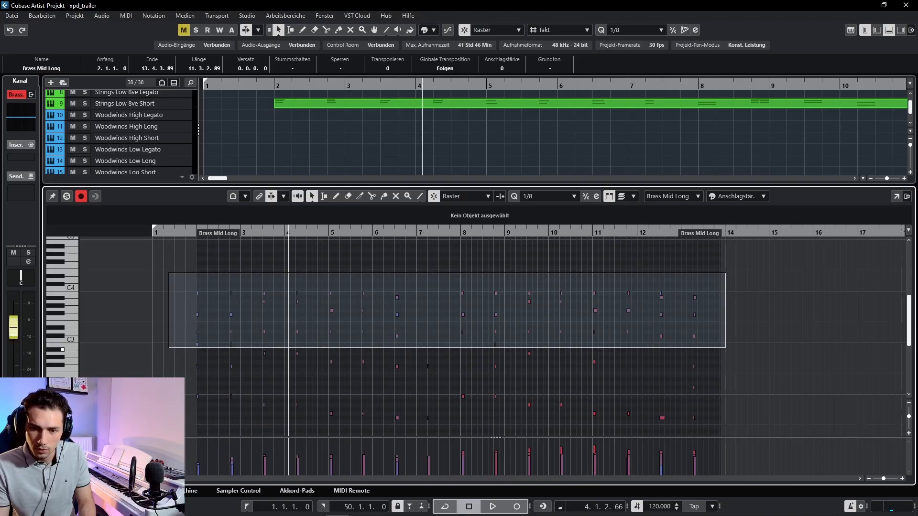
{"action": "scroll", "coordinate": [272, 313], "scroll_direction": "up", "scroll_amount": 3}
{"action": "left_click", "coordinate": [272, 302]}
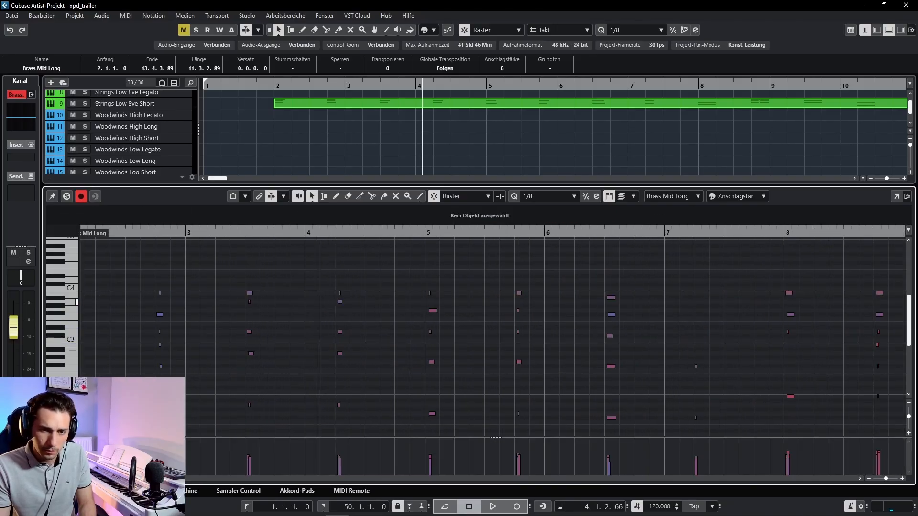
{"action": "scroll", "coordinate": [328, 330], "scroll_direction": "down", "scroll_amount": 3}
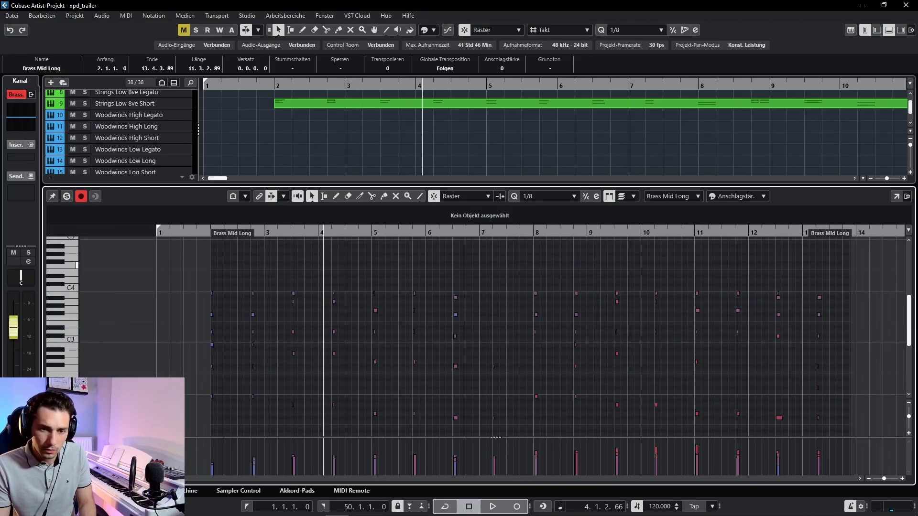
{"action": "left_click_drag", "start_coordinate": [190, 268], "coordinate": [850, 435]}
{"action": "scroll", "coordinate": [526, 335], "scroll_direction": "down", "scroll_amount": 3}
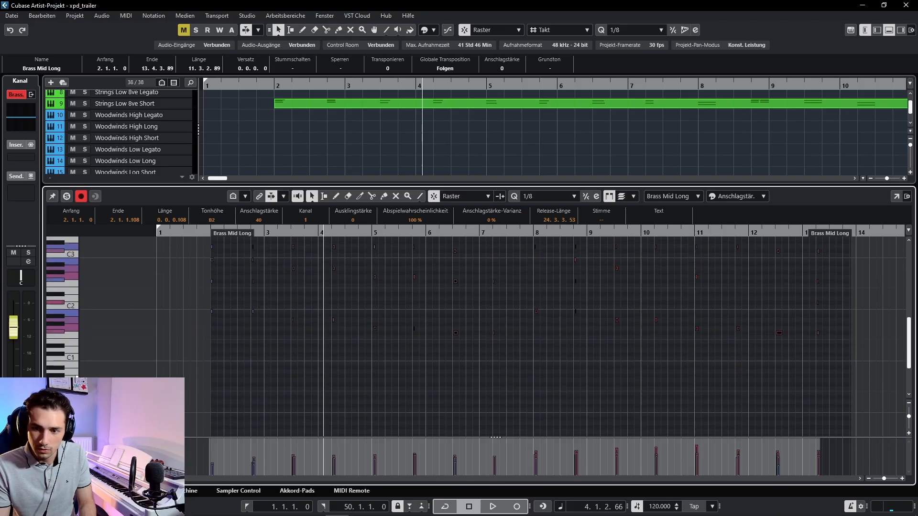
{"action": "scroll", "coordinate": [353, 330], "scroll_direction": "up", "scroll_amount": 3}
{"action": "scroll", "coordinate": [353, 330], "scroll_direction": "up", "scroll_amount": 3}
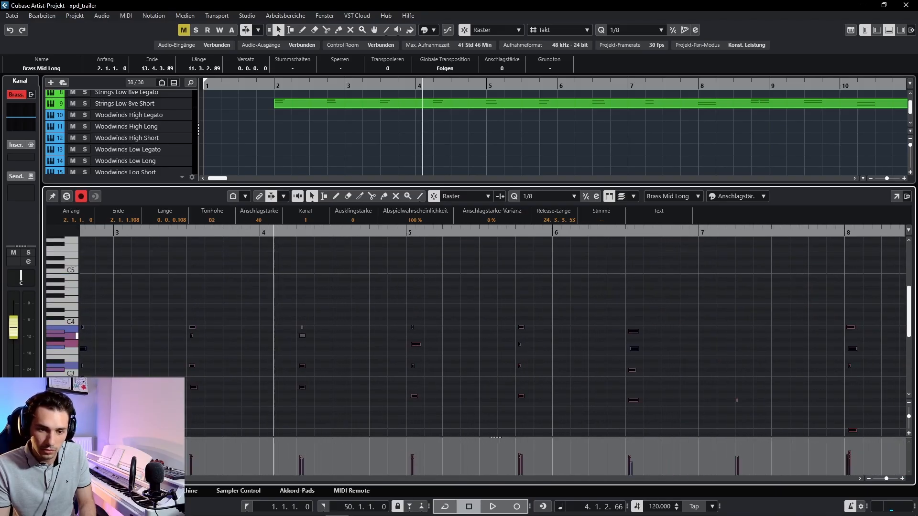
{"action": "left_click_drag", "start_coordinate": [305, 335], "coordinate": [391, 336]}
{"action": "left_click", "coordinate": [383, 311]}
{"action": "scroll", "coordinate": [373, 316], "scroll_direction": "down", "scroll_amount": 5}
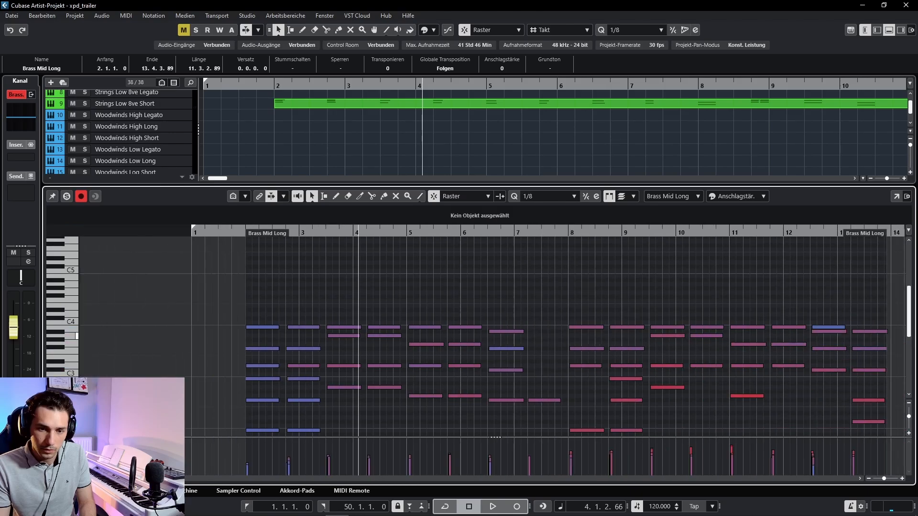
Step: Play back the lengthened Brass Mid Long chords with the strings from the project start into bar 14
{"action": "key", "text": "Home"}
{"action": "key", "text": "space"}
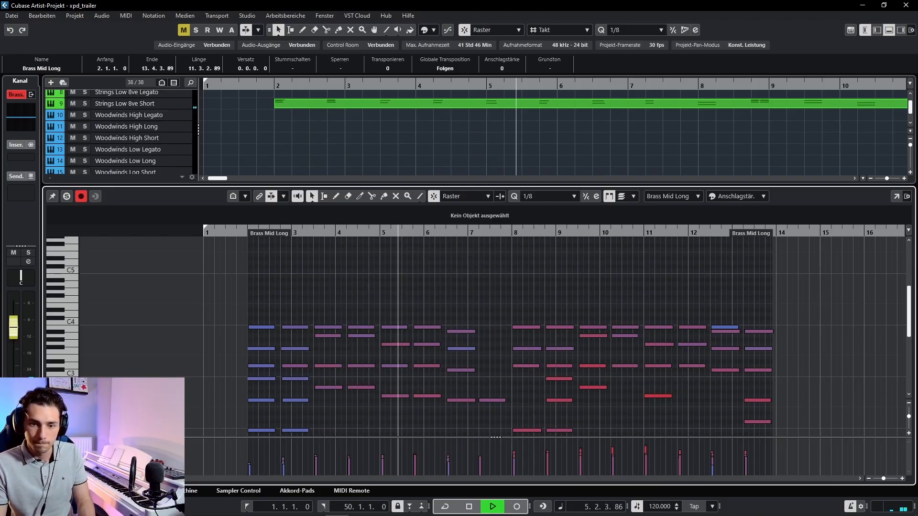
{"action": "scroll", "coordinate": [477, 335], "scroll_direction": "down", "scroll_amount": 3}
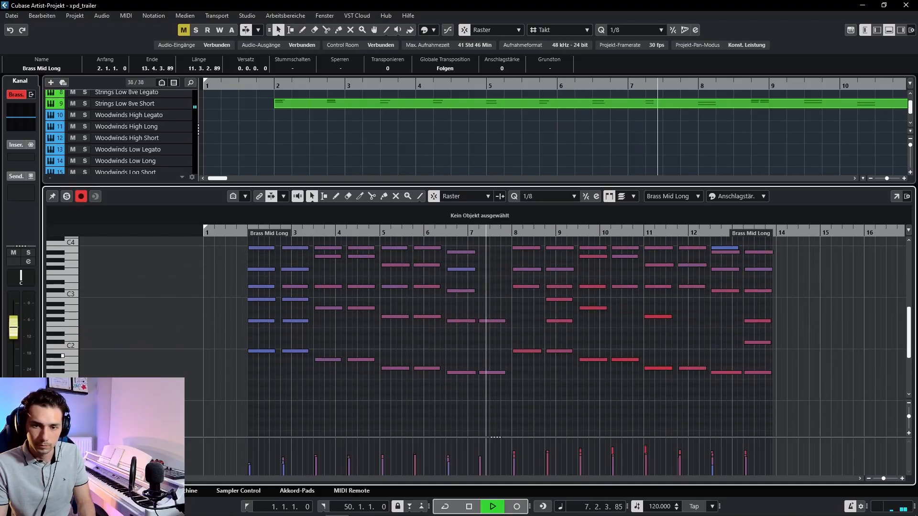
{"action": "scroll", "coordinate": [477, 335], "scroll_direction": "up", "scroll_amount": 2}
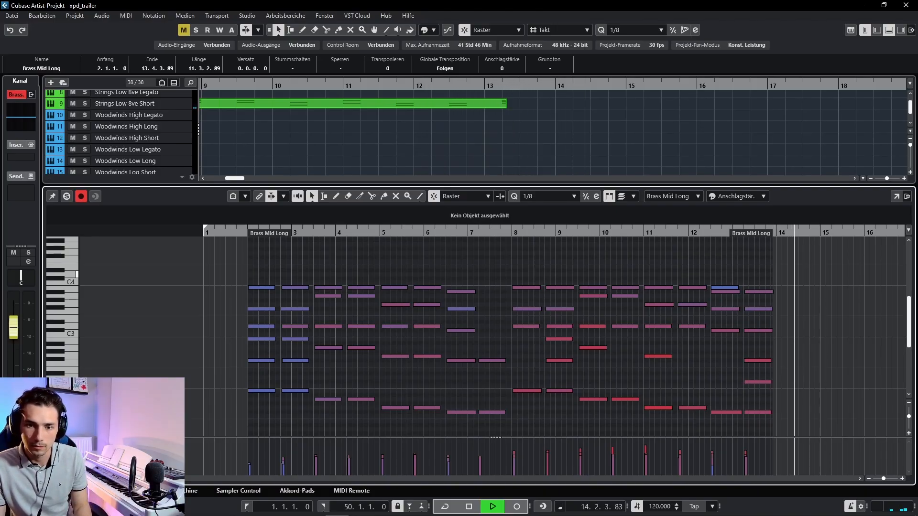
{"action": "key", "text": "space"}
Step: Enlarge the track area, return the playhead to the project start, and select the Darwin Percussion track
{"action": "left_click_drag", "start_coordinate": [478, 185], "coordinate": [478, 309]}
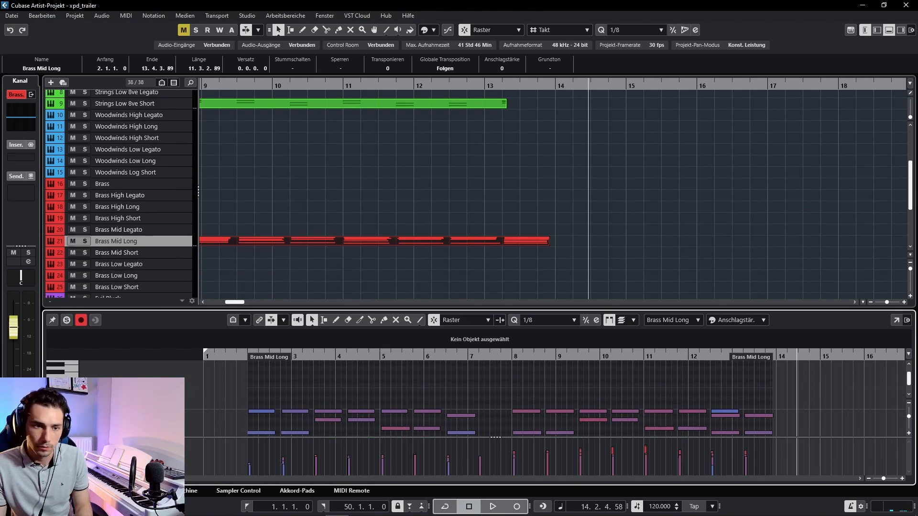
{"action": "scroll", "coordinate": [478, 229], "scroll_direction": "up", "scroll_amount": 2}
{"action": "left_click", "coordinate": [478, 230]}
{"action": "scroll", "coordinate": [478, 230], "scroll_direction": "down", "scroll_amount": 3}
{"action": "scroll", "coordinate": [478, 229], "scroll_direction": "down", "scroll_amount": 3}
{"action": "key", "text": "KP_Decimal"}
{"action": "scroll", "coordinate": [478, 229], "scroll_direction": "up", "scroll_amount": 8}
{"action": "left_click", "coordinate": [107, 115]}
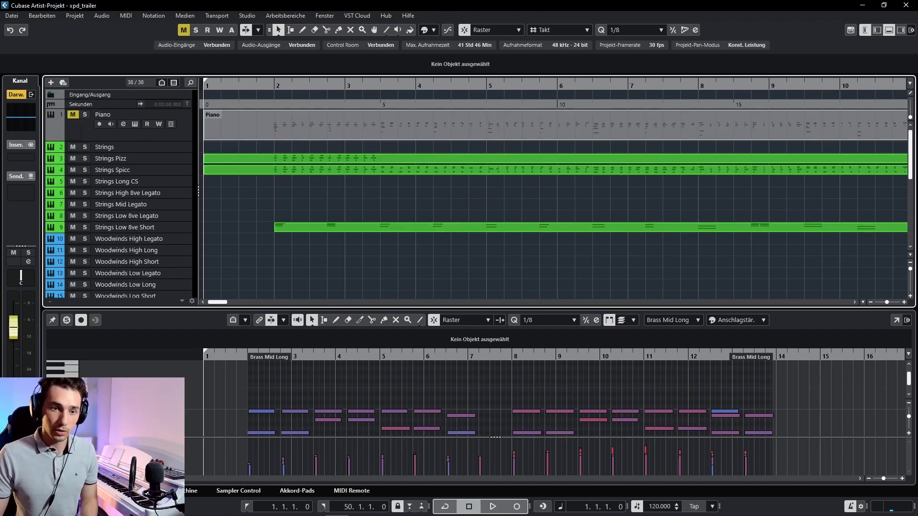
Step: Lower the volume of the Darwin Percussion track
{"action": "key", "text": "g"}
{"action": "key", "text": "g"}
{"action": "scroll", "coordinate": [478, 229], "scroll_direction": "down", "scroll_amount": 5}
{"action": "scroll", "coordinate": [478, 191], "scroll_direction": "down", "scroll_amount": 3}
{"action": "scroll", "coordinate": [478, 191], "scroll_direction": "up", "scroll_amount": 10}
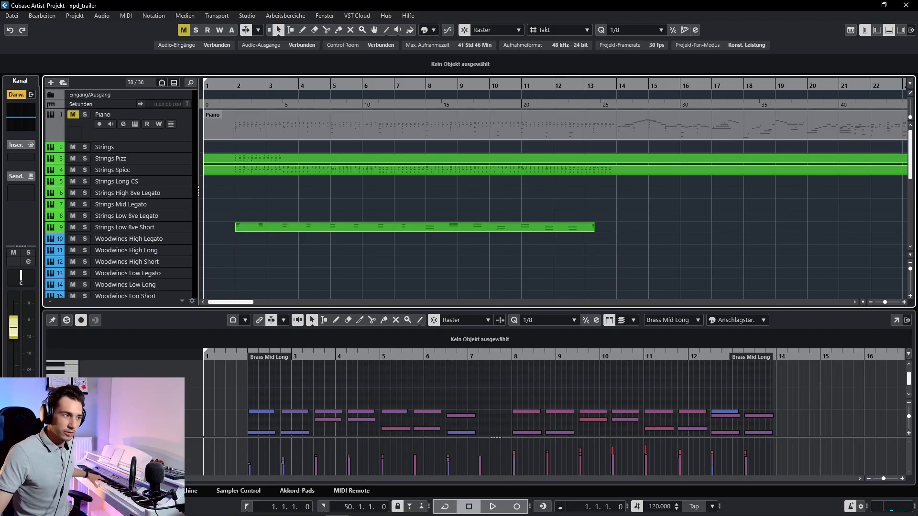
{"action": "scroll", "coordinate": [478, 192], "scroll_direction": "down", "scroll_amount": 5}
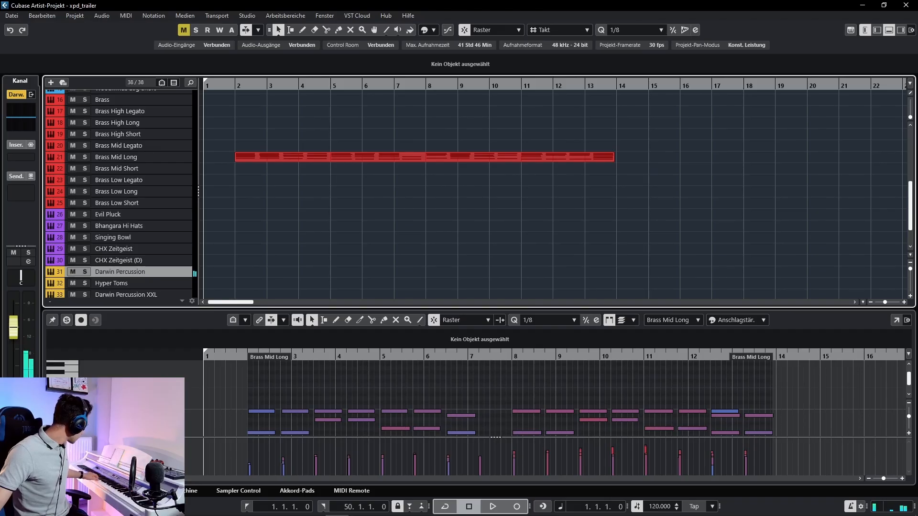
{"action": "scroll", "coordinate": [182, 215], "scroll_direction": "up", "scroll_amount": 5}
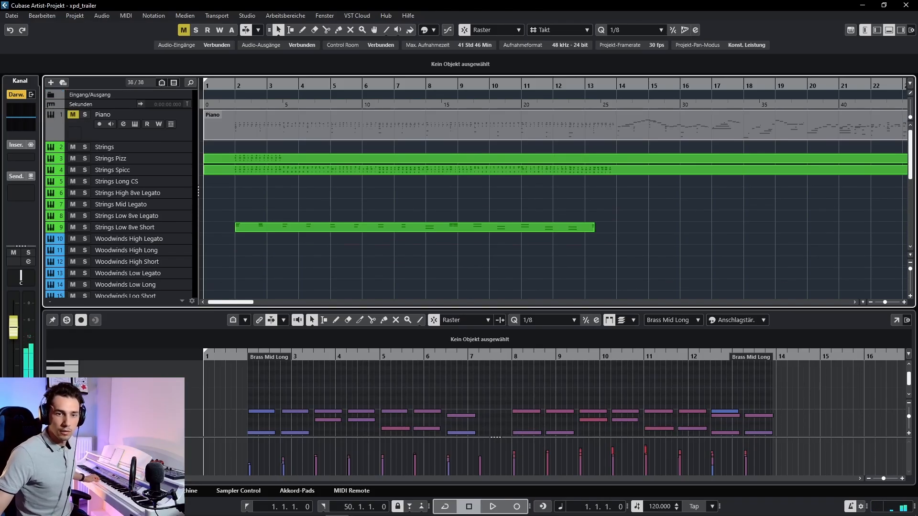
{"action": "scroll", "coordinate": [183, 215], "scroll_direction": "down", "scroll_amount": 6}
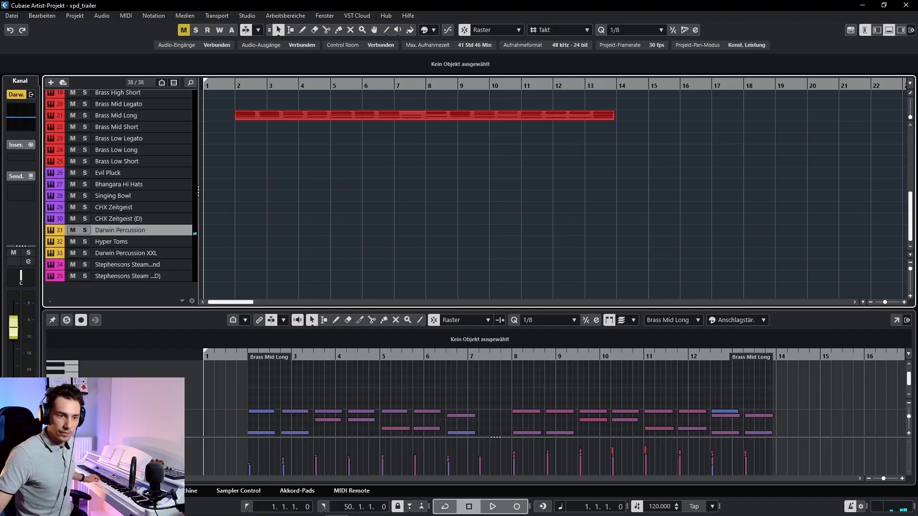
{"action": "left_click", "coordinate": [14, 328]}
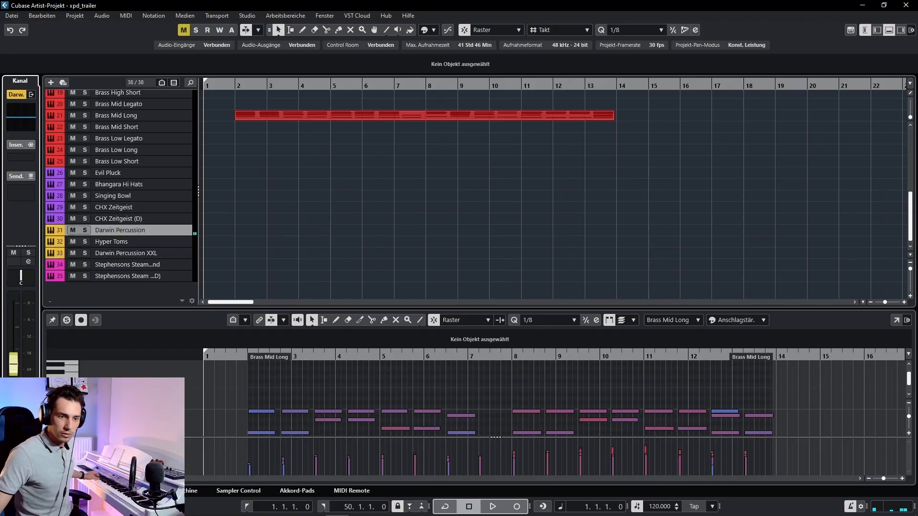
Step: Record a live percussion performance onto the Darwin Percussion track from bar 1 into bar 16
{"action": "left_click", "coordinate": [138, 231]}
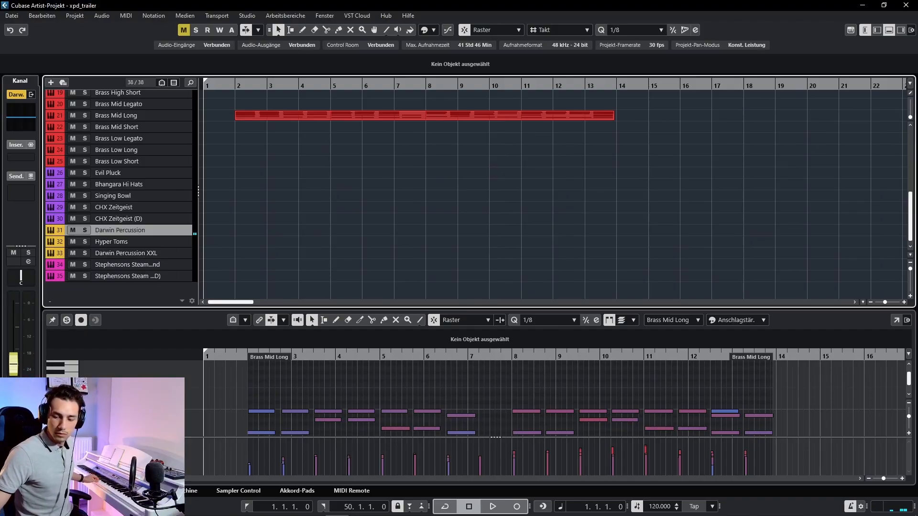
{"action": "key", "text": "KP_Multiply"}
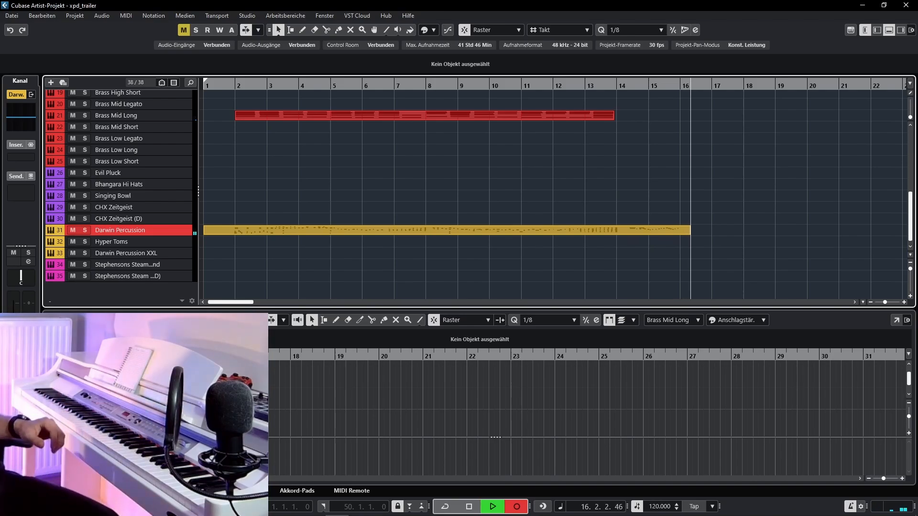
{"action": "key", "text": "space"}
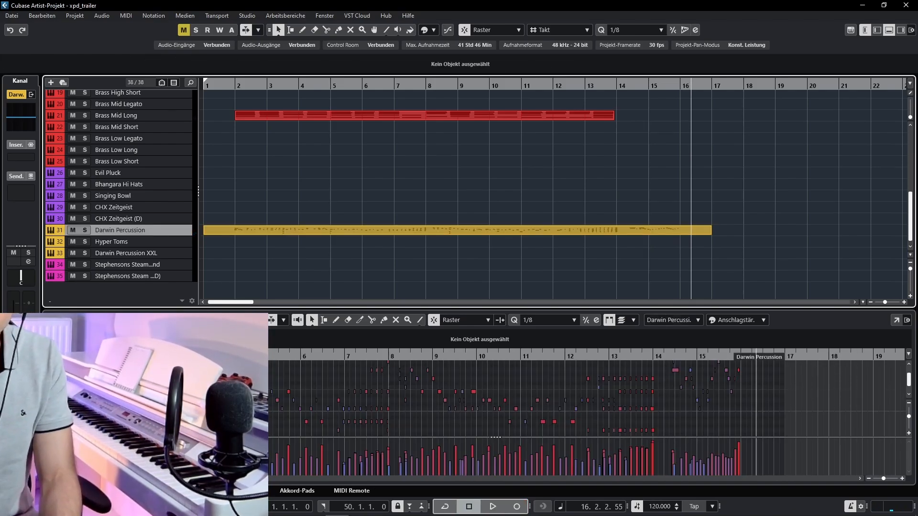
Step: Enlarge the note editor and play back the recorded Darwin Percussion part from the start into bar 6
{"action": "left_click_drag", "start_coordinate": [479, 309], "coordinate": [479, 200]}
{"action": "scroll", "coordinate": [733, 335], "scroll_direction": "up", "scroll_amount": 3}
{"action": "scroll", "coordinate": [733, 334], "scroll_direction": "right", "scroll_amount": 3}
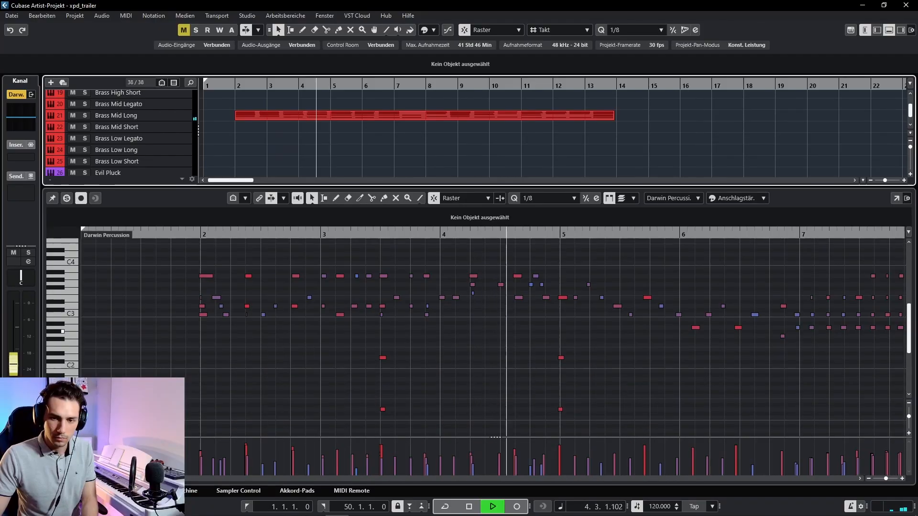
{"action": "key", "text": "g"}
{"action": "key", "text": "g"}
{"action": "key", "text": "g"}
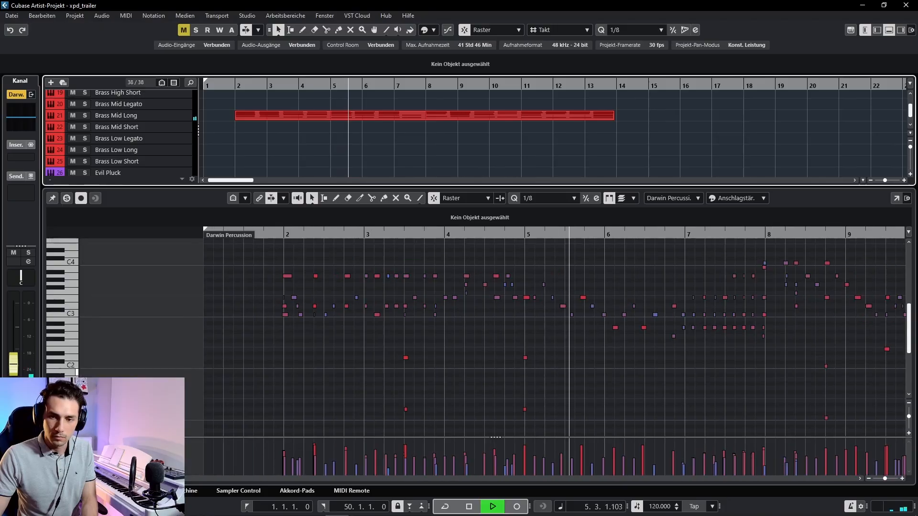
{"action": "key", "text": "space"}
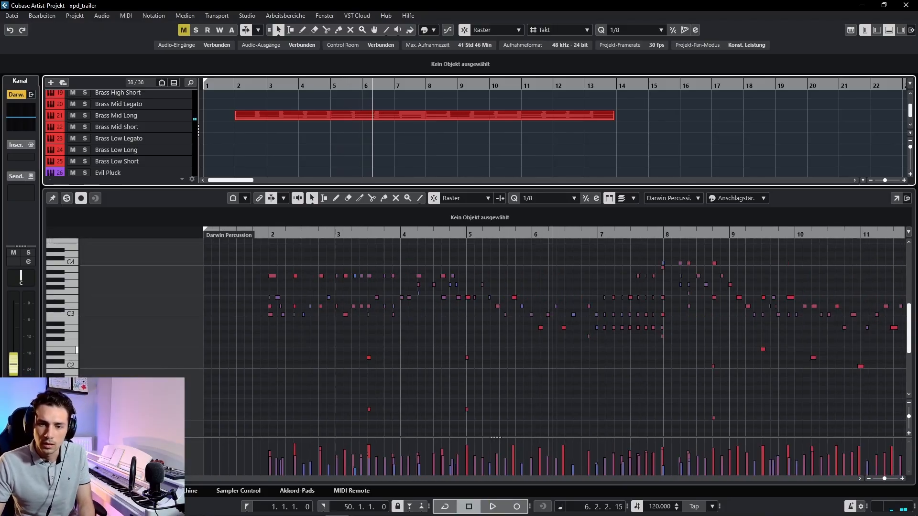
Step: Move the loud note in the second half of bar 5 down to the low hits' pitch and extend its start slightly earlier
{"action": "key", "text": "h"}
{"action": "key", "text": "h"}
{"action": "left_click", "coordinate": [470, 297]}
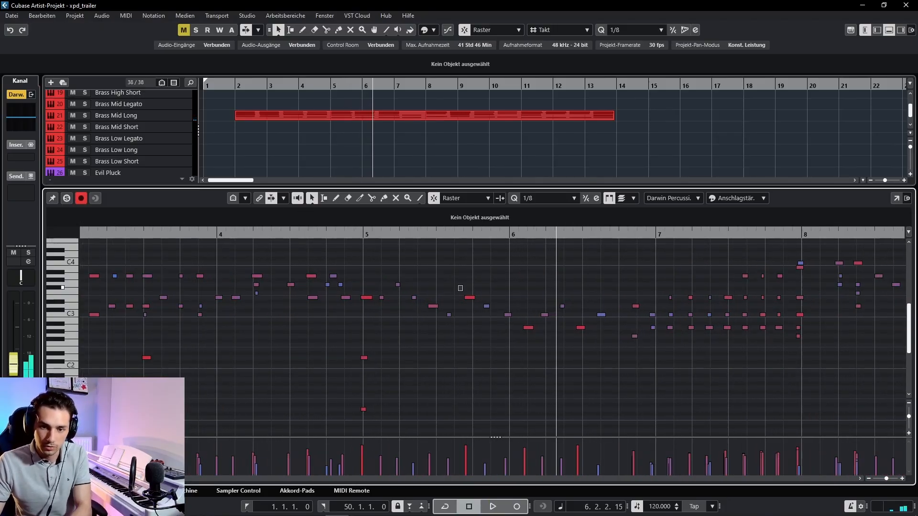
{"action": "left_click_drag", "start_coordinate": [458, 287], "coordinate": [479, 310]}
{"action": "key", "text": "Delete"}
Step: Play back the Darwin Percussion part from bar 6 into bar 12, following its notes in the editor
{"action": "key", "text": "space"}
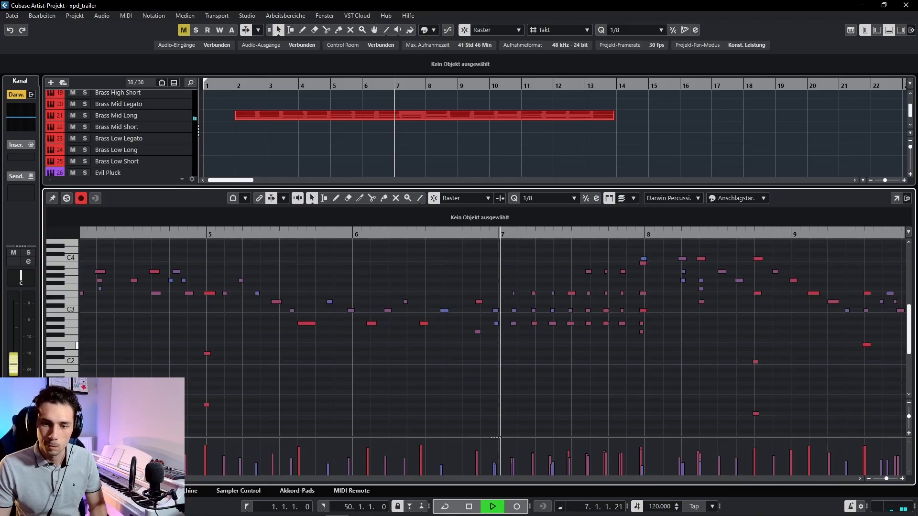
{"action": "scroll", "coordinate": [492, 334], "scroll_direction": "right", "scroll_amount": 3}
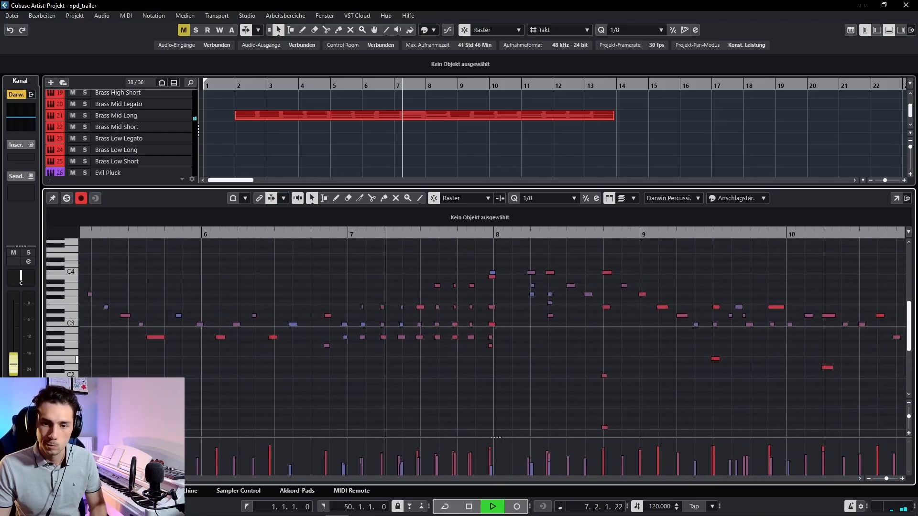
{"action": "scroll", "coordinate": [492, 334], "scroll_direction": "right", "scroll_amount": 2}
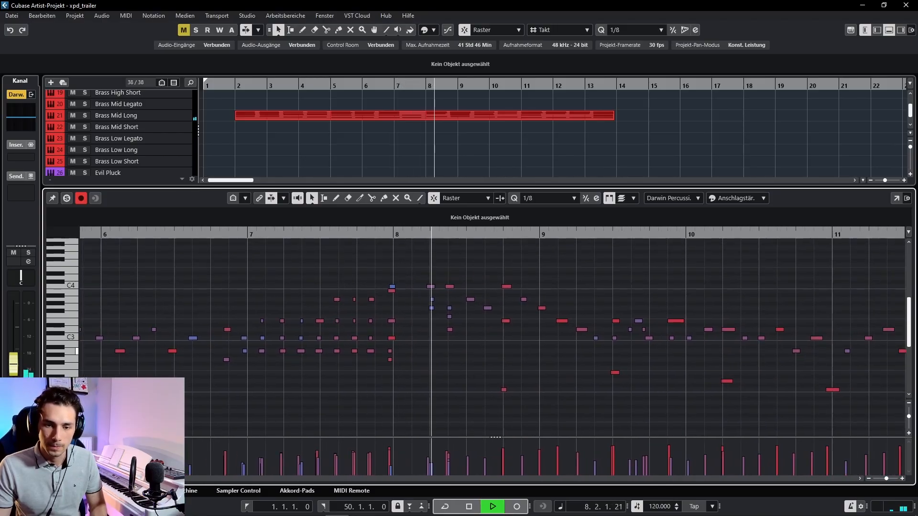
{"action": "scroll", "coordinate": [492, 335], "scroll_direction": "right", "scroll_amount": 2}
{"action": "scroll", "coordinate": [492, 334], "scroll_direction": "down", "scroll_amount": 1}
{"action": "scroll", "coordinate": [493, 349], "scroll_direction": "right", "scroll_amount": 1}
{"action": "scroll", "coordinate": [492, 349], "scroll_direction": "down", "scroll_amount": 1}
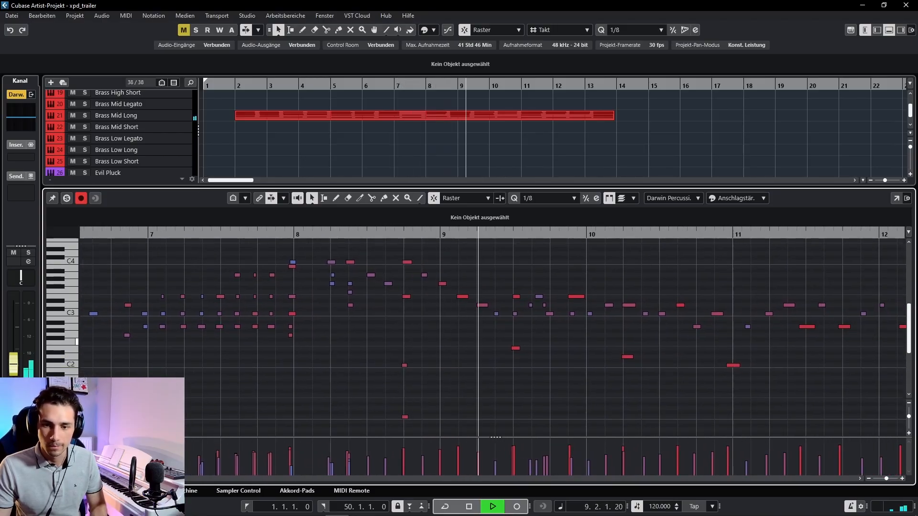
{"action": "scroll", "coordinate": [492, 342], "scroll_direction": "right", "scroll_amount": 2}
{"action": "scroll", "coordinate": [493, 342], "scroll_direction": "down", "scroll_amount": 1}
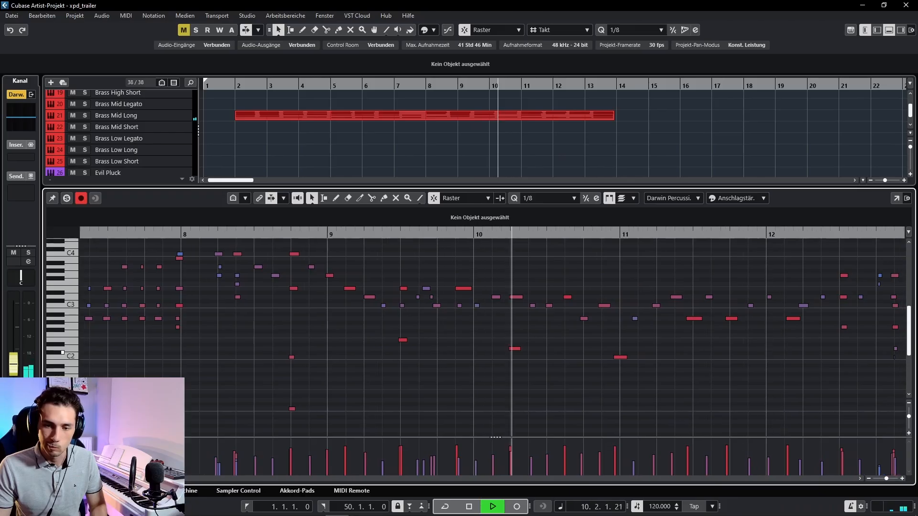
{"action": "scroll", "coordinate": [493, 342], "scroll_direction": "right", "scroll_amount": 2}
{"action": "scroll", "coordinate": [492, 342], "scroll_direction": "down", "scroll_amount": 1}
{"action": "scroll", "coordinate": [492, 341], "scroll_direction": "right", "scroll_amount": 2}
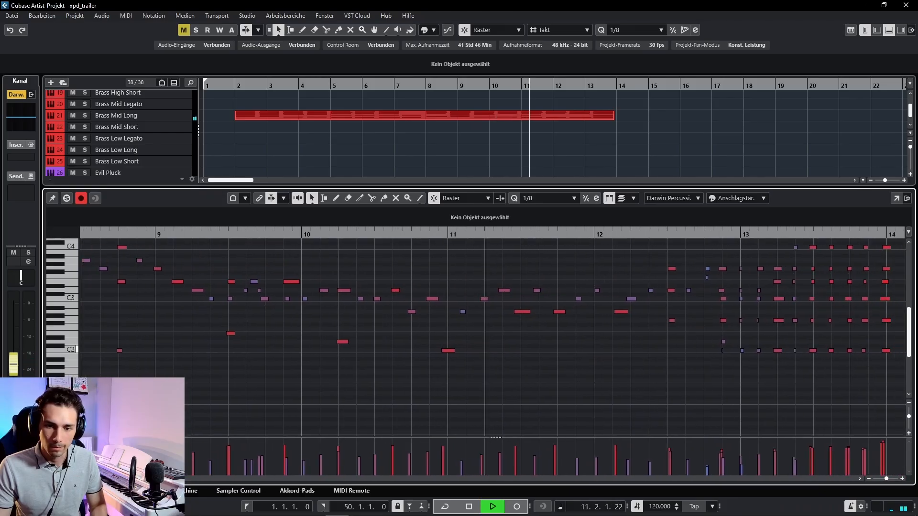
{"action": "key", "text": "space"}
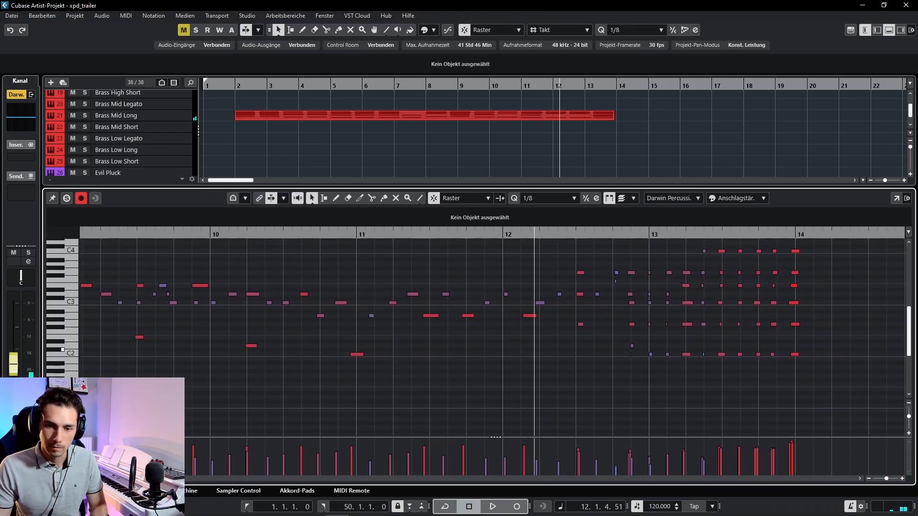
Step: Quantize the Darwin Percussion notes from bar 11 to the second half of bar 12 to the 1/8 grid
{"action": "left_click_drag", "start_coordinate": [358, 264], "coordinate": [601, 355]}
{"action": "key", "text": "q"}
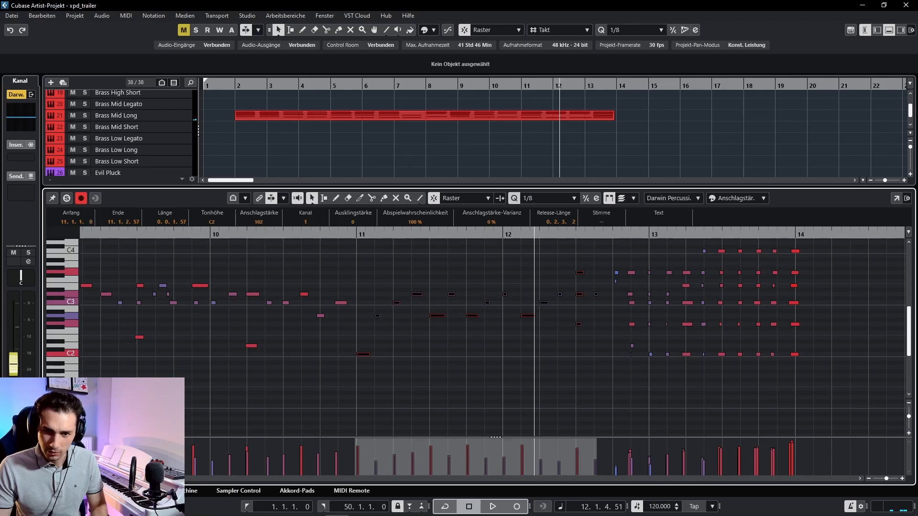
{"action": "key", "text": "ctrl+shift+a"}
Step: Play back the Darwin Percussion part from the middle of bar 10 into bar 14, and enlarge the track area again
{"action": "left_click", "coordinate": [284, 235]}
{"action": "key", "text": "space"}
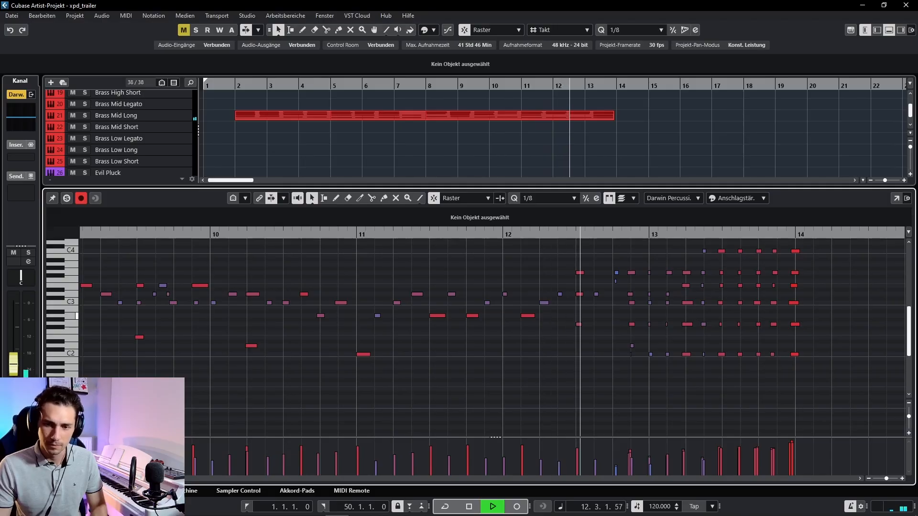
{"action": "left_click_drag", "start_coordinate": [573, 316], "coordinate": [387, 337]}
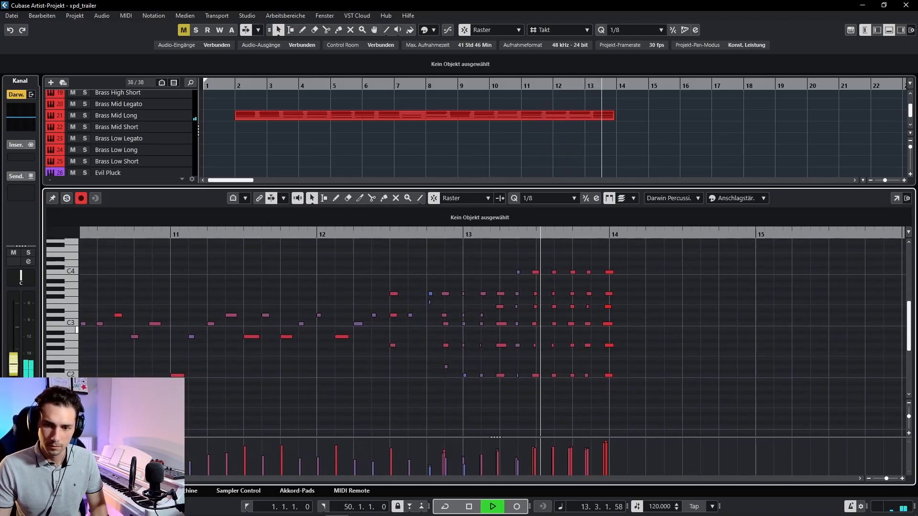
{"action": "key", "text": "space"}
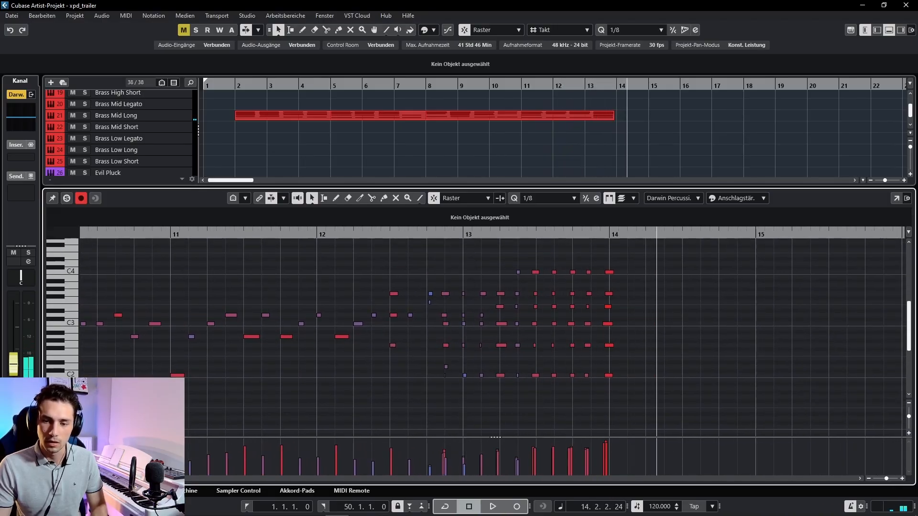
{"action": "scroll", "coordinate": [617, 335], "scroll_direction": "down", "scroll_amount": 5}
{"action": "left_click_drag", "start_coordinate": [497, 186], "coordinate": [497, 309]}
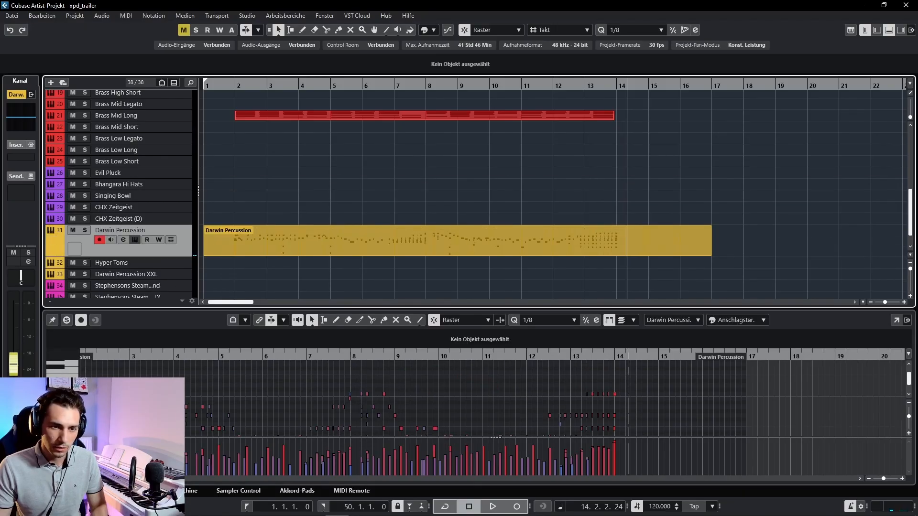
Step: Check the hit groups in the Darwin Percussion instrument and add a long C-1 note at bar 14 of its part
{"action": "left_click", "coordinate": [135, 240]}
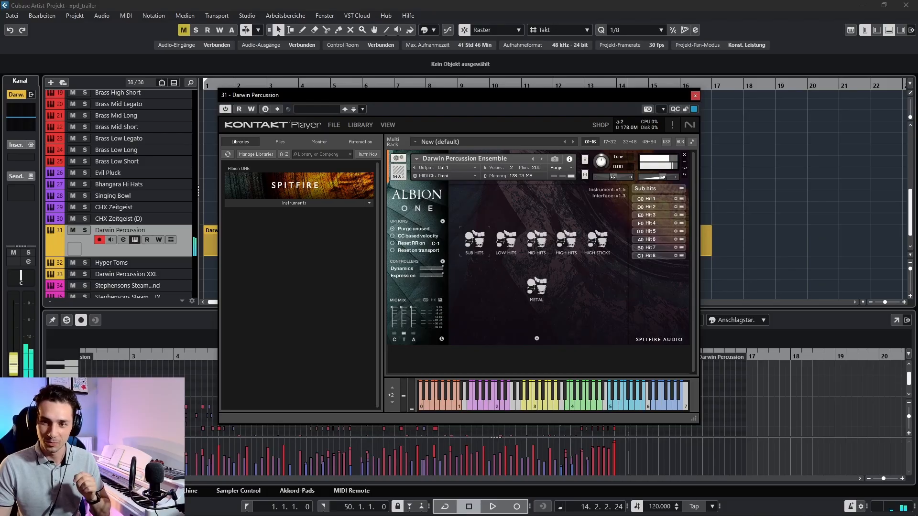
{"action": "key", "text": "Escape"}
{"action": "left_click", "coordinate": [457, 242]}
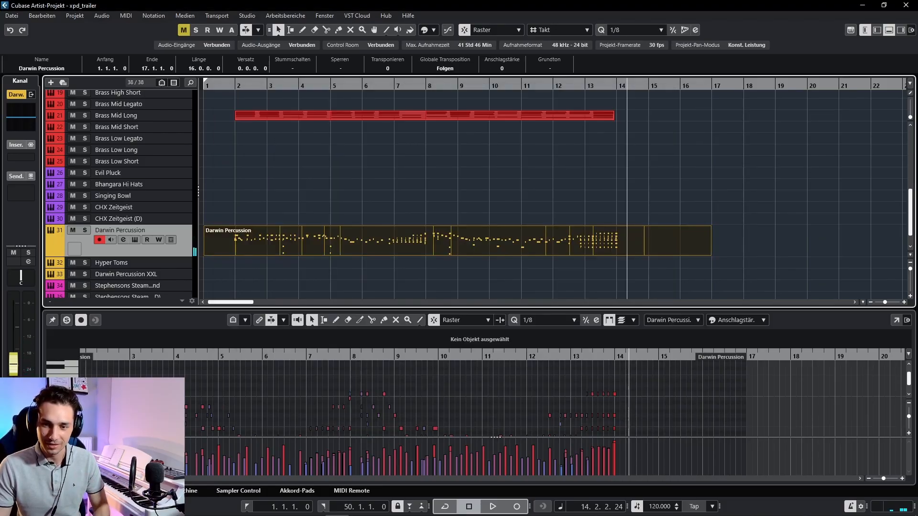
{"action": "left_click_drag", "start_coordinate": [459, 309], "coordinate": [459, 182]}
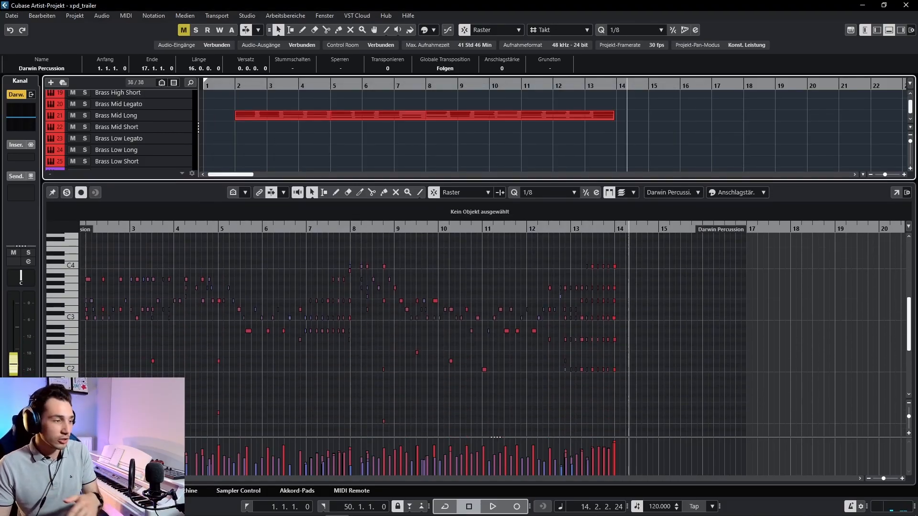
{"action": "scroll", "coordinate": [492, 330], "scroll_direction": "down", "scroll_amount": 4}
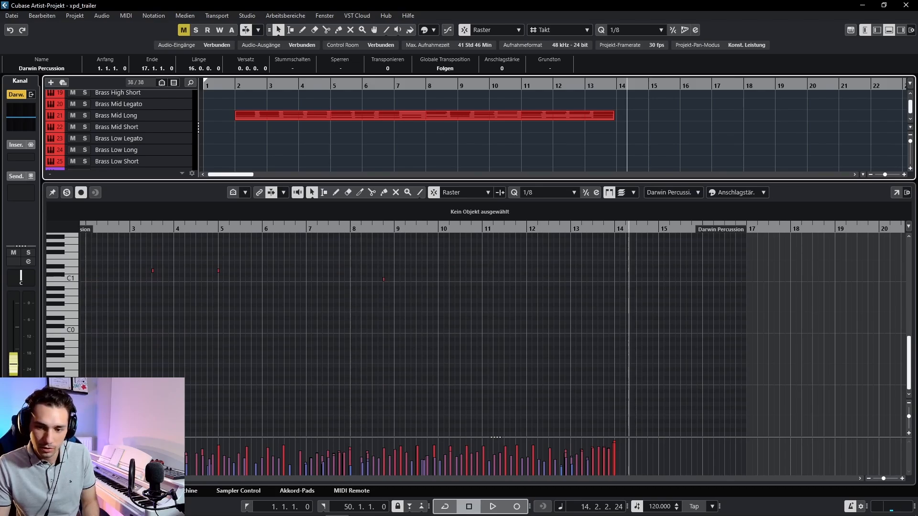
{"action": "double_click", "coordinate": [618, 331]}
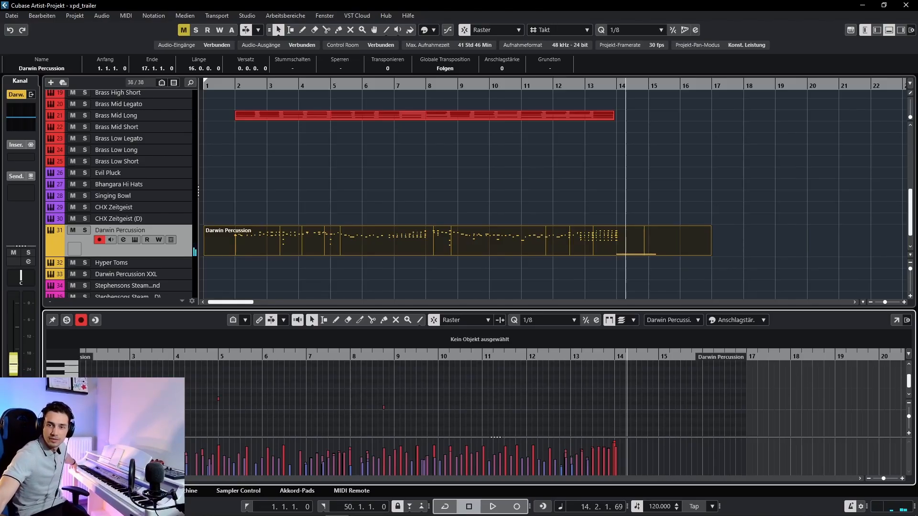
Step: Record a sustained low hit at bar 14 on Darwin Percussion, starting from bar 13, and glue the take to the existing part
{"action": "left_click", "coordinate": [585, 84]}
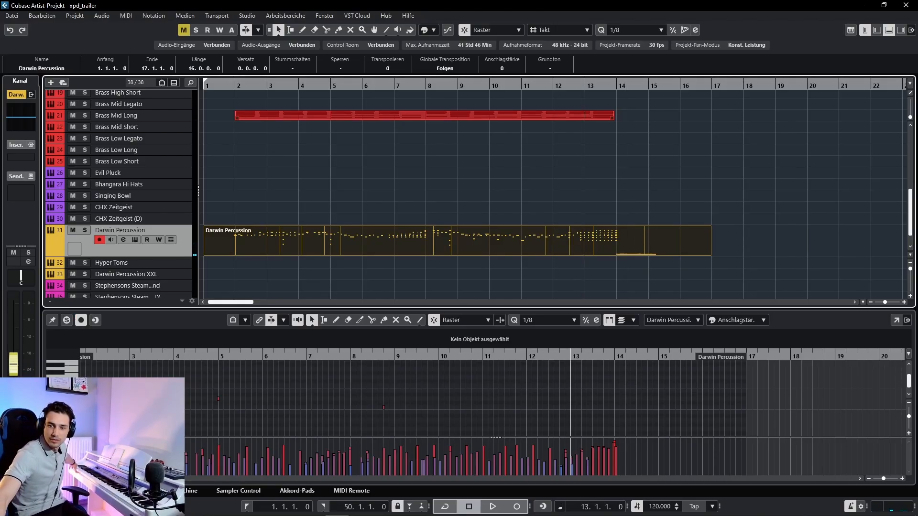
{"action": "key", "text": "KP_Multiply"}
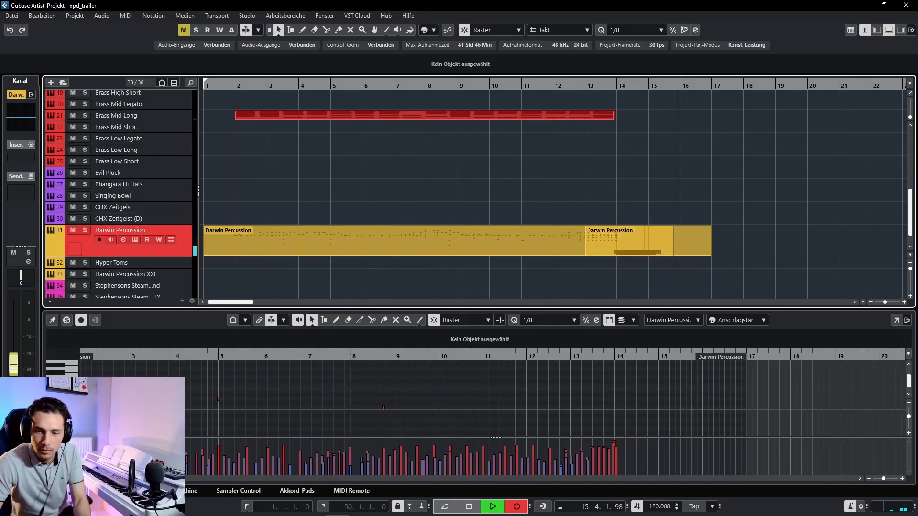
{"action": "key", "text": "space"}
{"action": "key", "text": "4"}
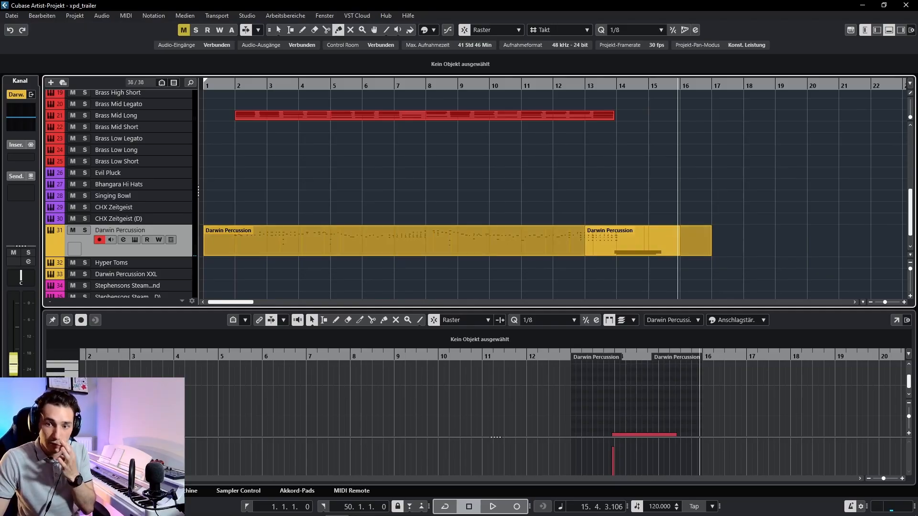
{"action": "left_click", "coordinate": [550, 241]}
{"action": "scroll", "coordinate": [485, 399], "scroll_direction": "down", "scroll_amount": 1}
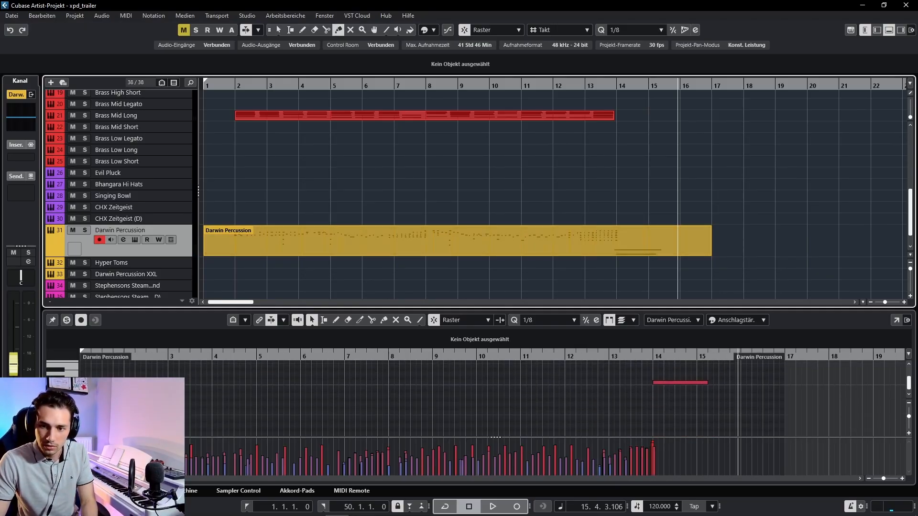
Step: Delete the long C-1 note at bar 14 from the Darwin Percussion part
{"action": "left_click_drag", "start_coordinate": [484, 309], "coordinate": [484, 148]}
{"action": "left_click", "coordinate": [680, 382]}
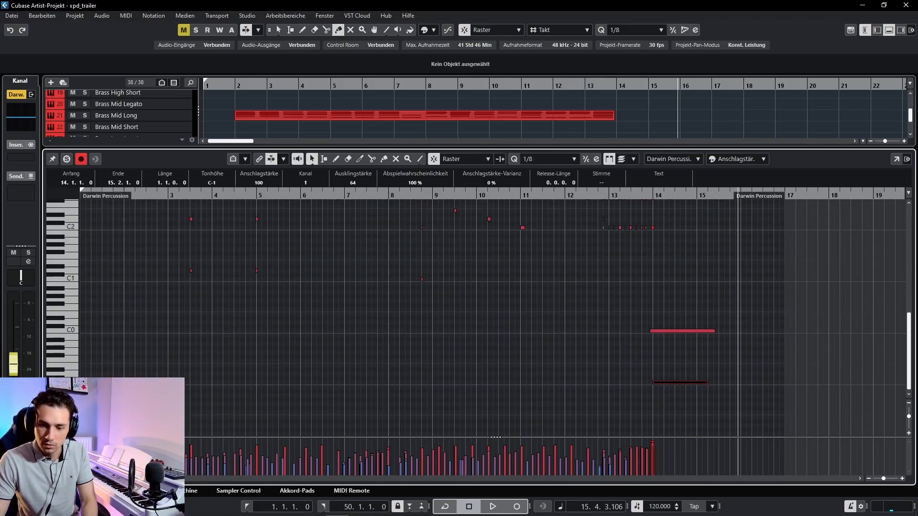
{"action": "key", "text": "Delete"}
Step: Play back the ending of the Darwin Percussion part from bar 13 into bar 15, and enlarge the track area again
{"action": "left_click", "coordinate": [624, 194]}
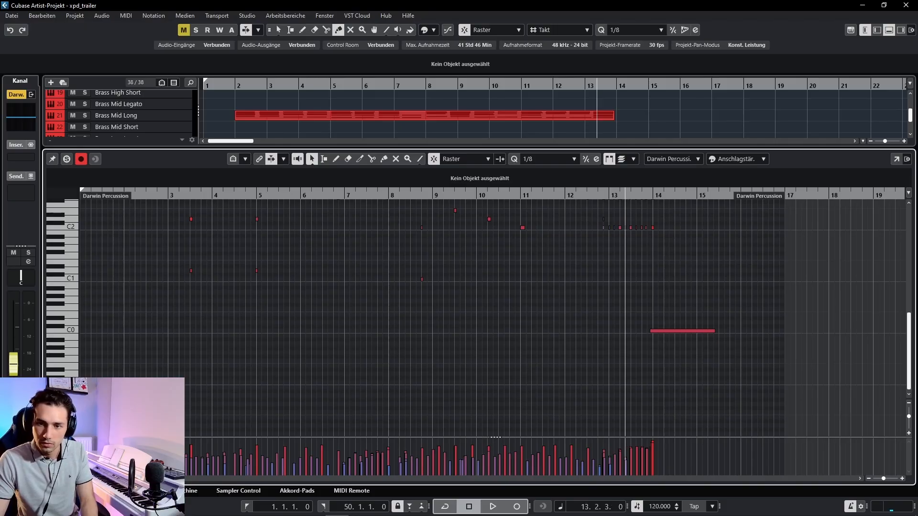
{"action": "key", "text": "space"}
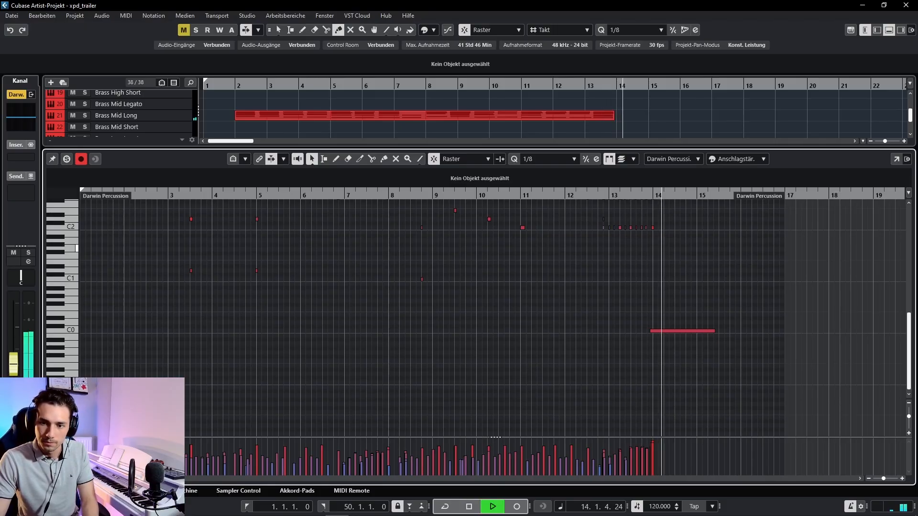
{"action": "left_click_drag", "start_coordinate": [478, 147], "coordinate": [477, 283]}
{"action": "key", "text": "space"}
{"action": "left_click", "coordinate": [526, 191]}
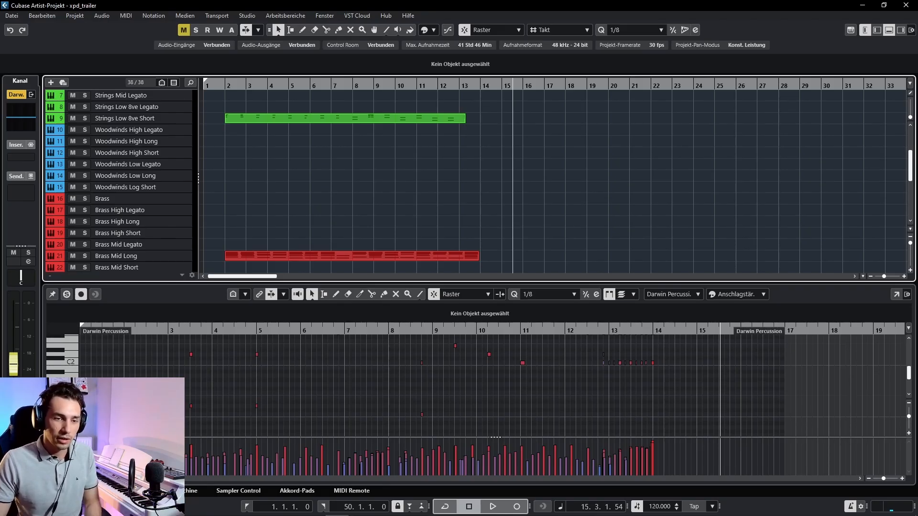
Step: Select and enlarge the Woodwinds High Short track and check its loaded Woods High - Short instrument
{"action": "left_click", "coordinate": [128, 153]}
{"action": "key", "text": "space"}
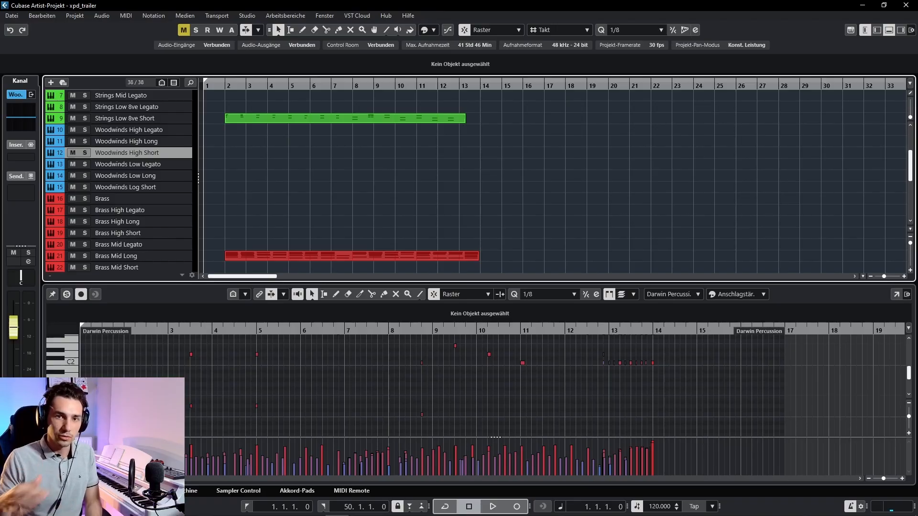
{"action": "scroll", "coordinate": [554, 181], "scroll_direction": "up", "scroll_amount": 3}
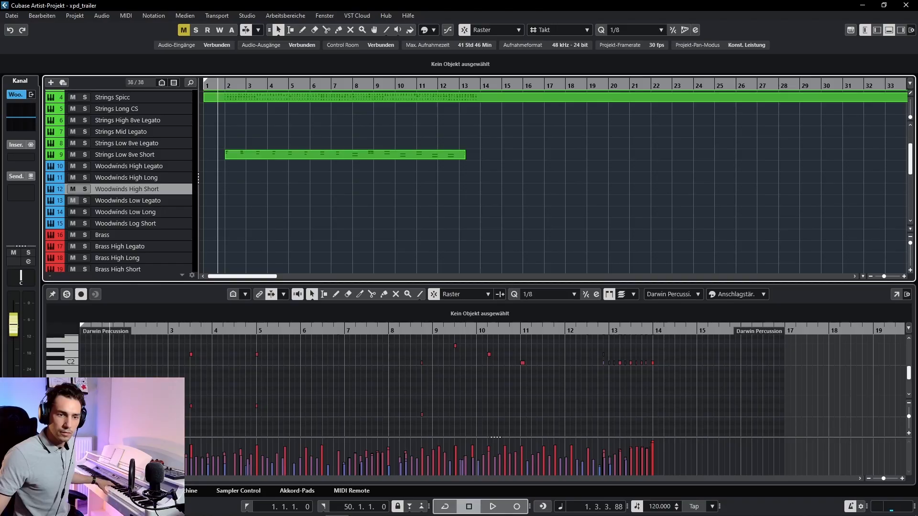
{"action": "key", "text": "z"}
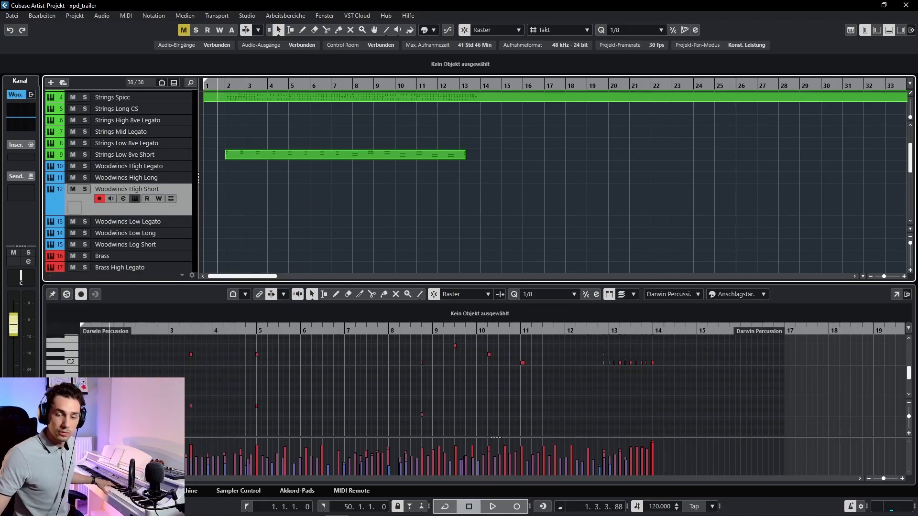
{"action": "left_click", "coordinate": [135, 199]}
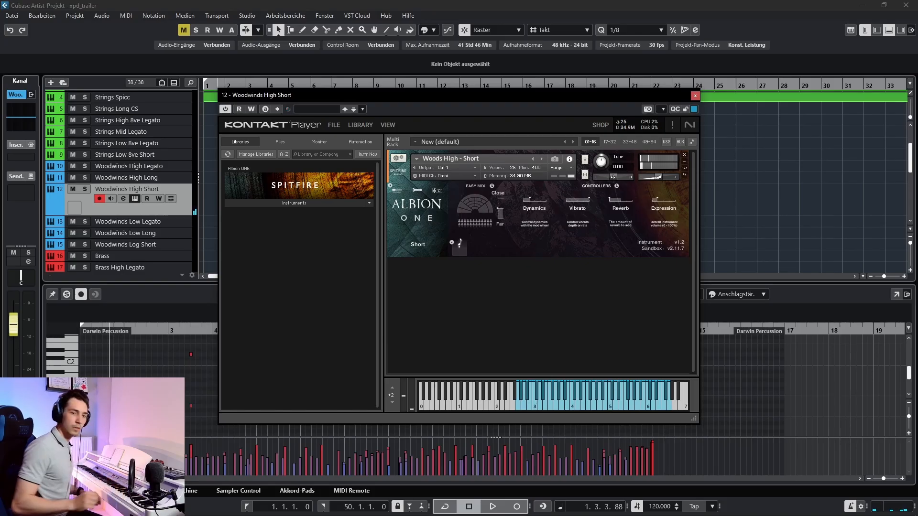
{"action": "left_click", "coordinate": [695, 95]}
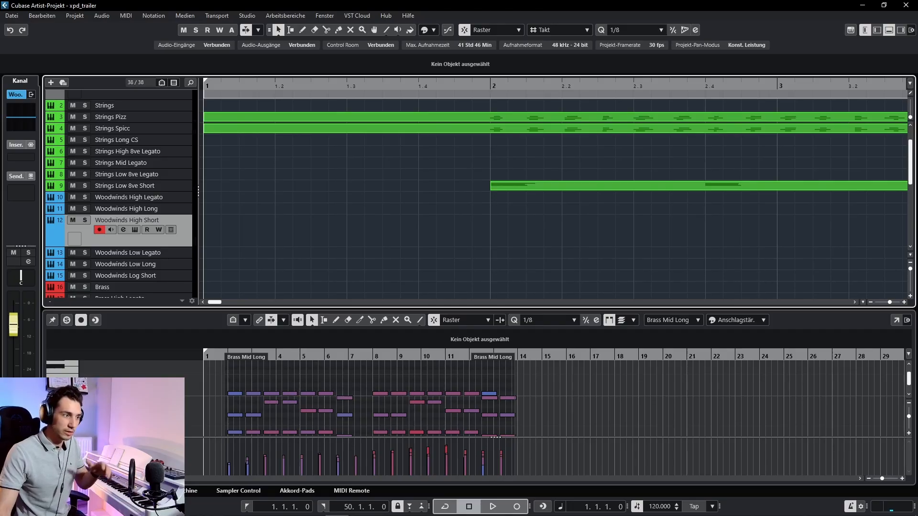
Step: Record a short-note woodwind melody on the Woodwinds High Short track from bar 1 into bar 34
{"action": "key", "text": "g"}
{"action": "key", "text": "g"}
{"action": "key", "text": "g"}
{"action": "key", "text": "g"}
{"action": "key", "text": "g"}
{"action": "key", "text": "g"}
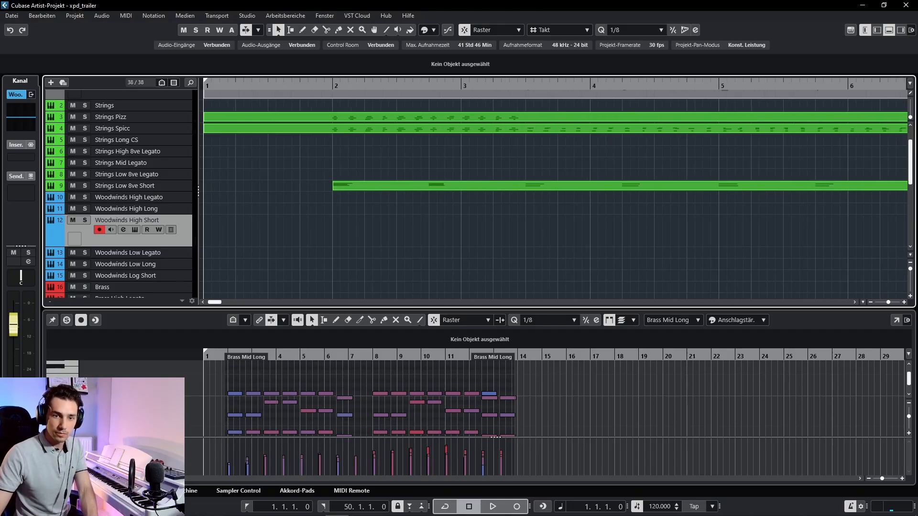
{"action": "key", "text": "KP_Multiply"}
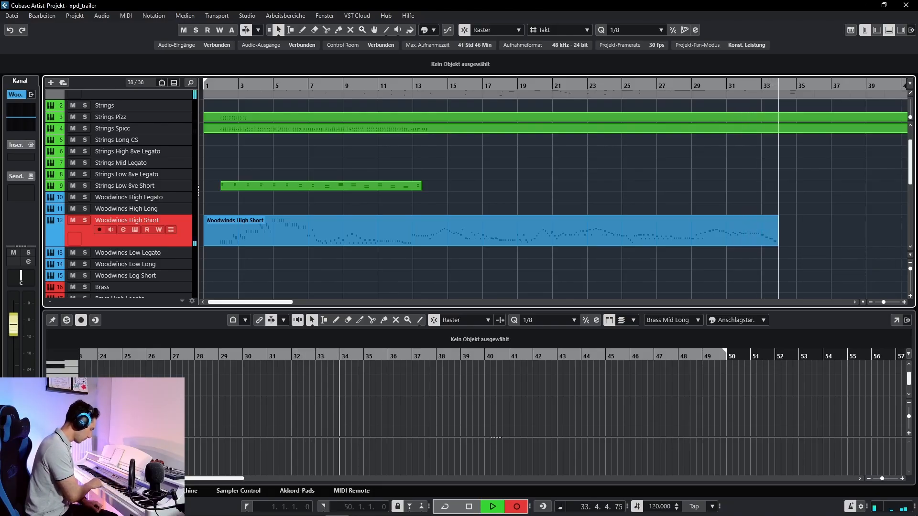
{"action": "key", "text": "space"}
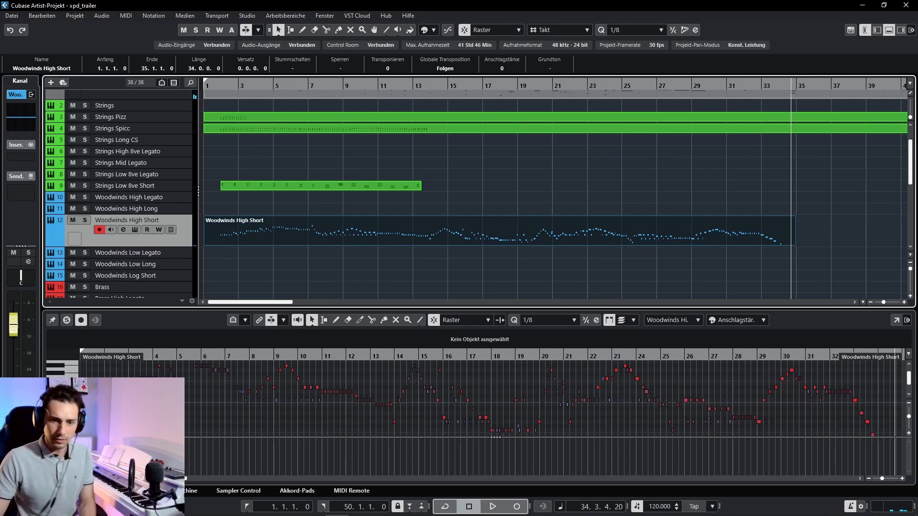
Step: Quantize all notes of the Woodwinds High Short part to the 1/16 grid
{"action": "left_click_drag", "start_coordinate": [479, 309], "coordinate": [479, 274]}
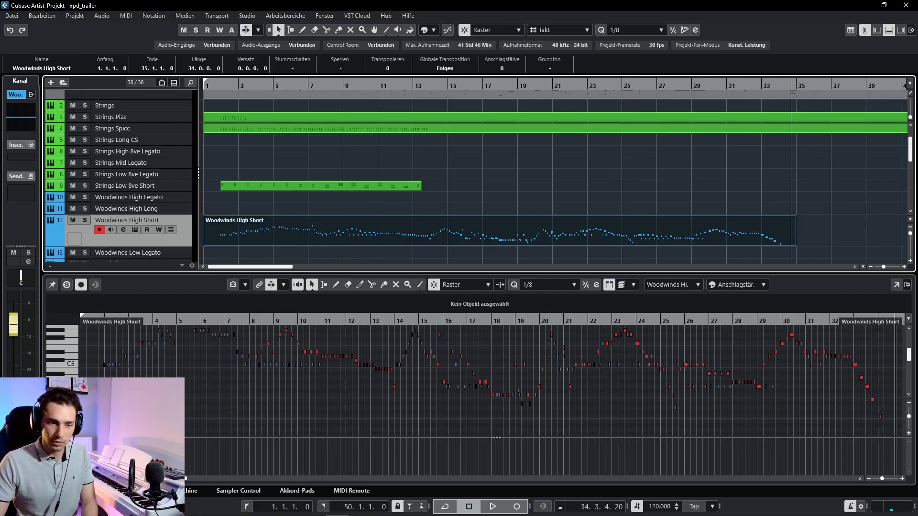
{"action": "scroll", "coordinate": [162, 363], "scroll_direction": "up", "scroll_amount": 2}
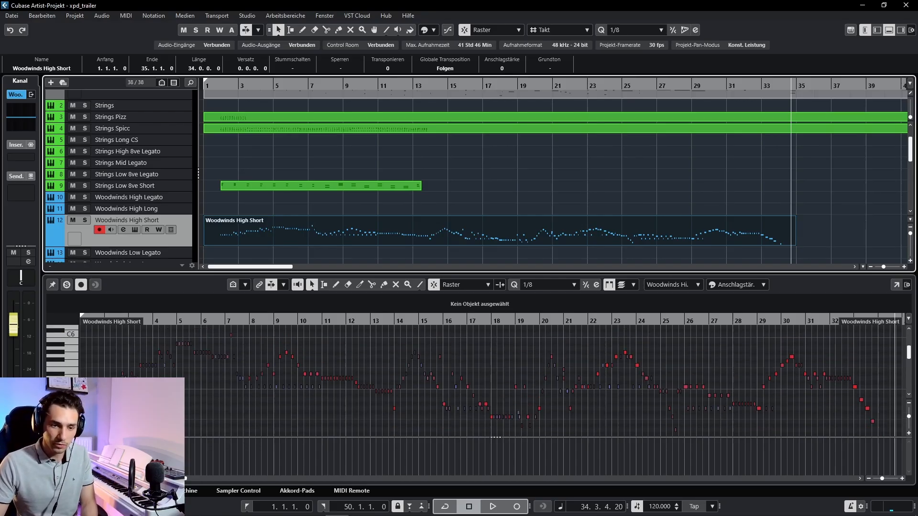
{"action": "scroll", "coordinate": [162, 363], "scroll_direction": "up", "scroll_amount": 4}
{"action": "scroll", "coordinate": [162, 362], "scroll_direction": "left", "scroll_amount": 3}
{"action": "left_click", "coordinate": [163, 363]}
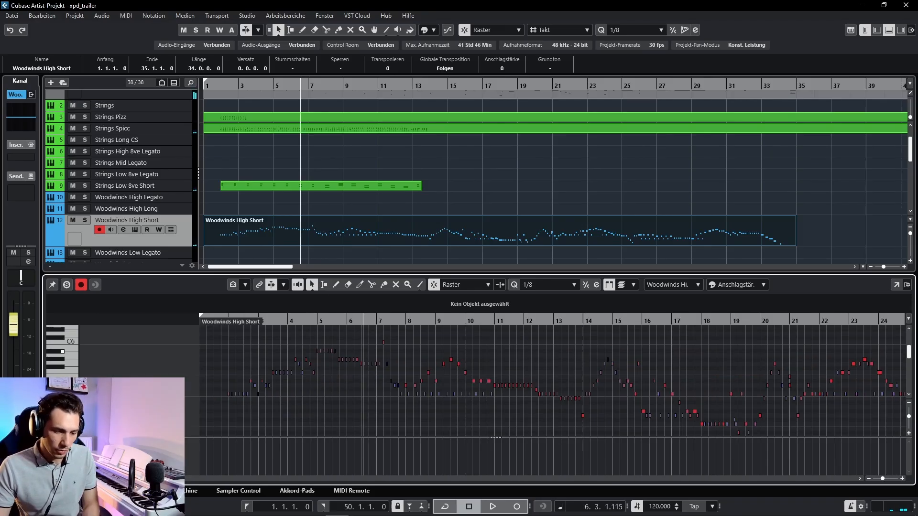
{"action": "key", "text": "ctrl+a"}
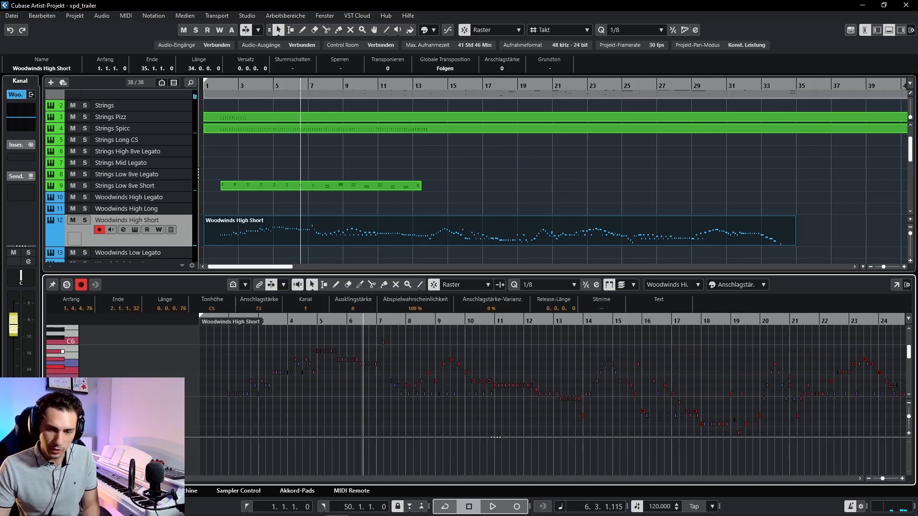
{"action": "left_click", "coordinate": [545, 285]}
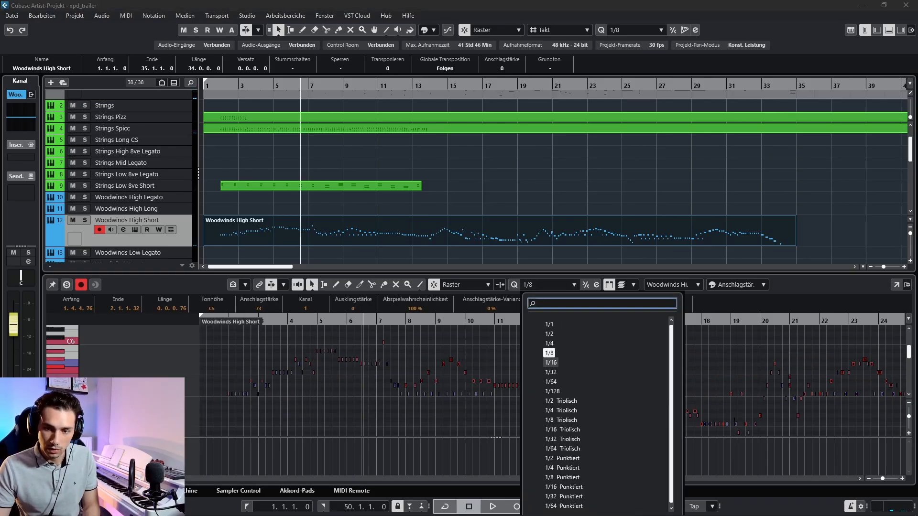
{"action": "left_click", "coordinate": [550, 362]}
{"action": "left_click", "coordinate": [513, 285]}
Step: Delete the Woodwinds High Short notes from bar 5 to the middle of bar 6
{"action": "left_click", "coordinate": [258, 340]}
{"action": "scroll", "coordinate": [253, 341], "scroll_direction": "up", "scroll_amount": 5}
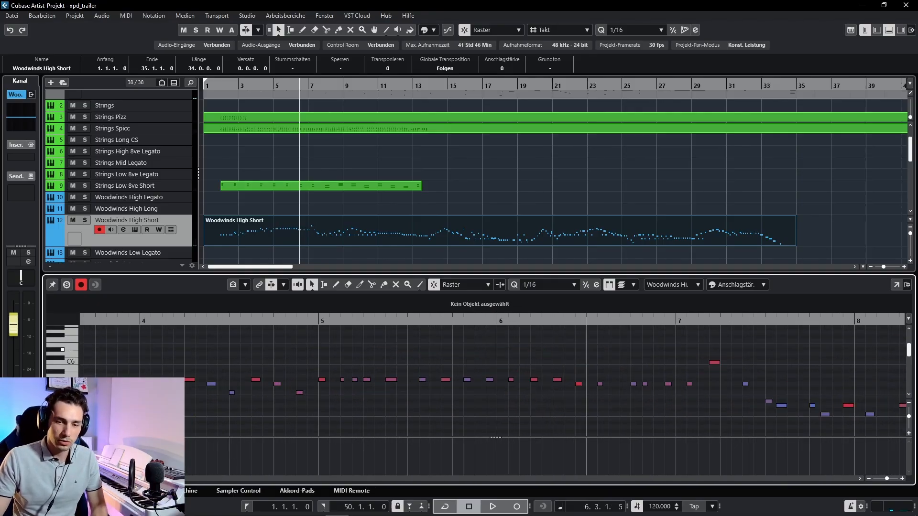
{"action": "left_click_drag", "start_coordinate": [335, 349], "coordinate": [563, 423]}
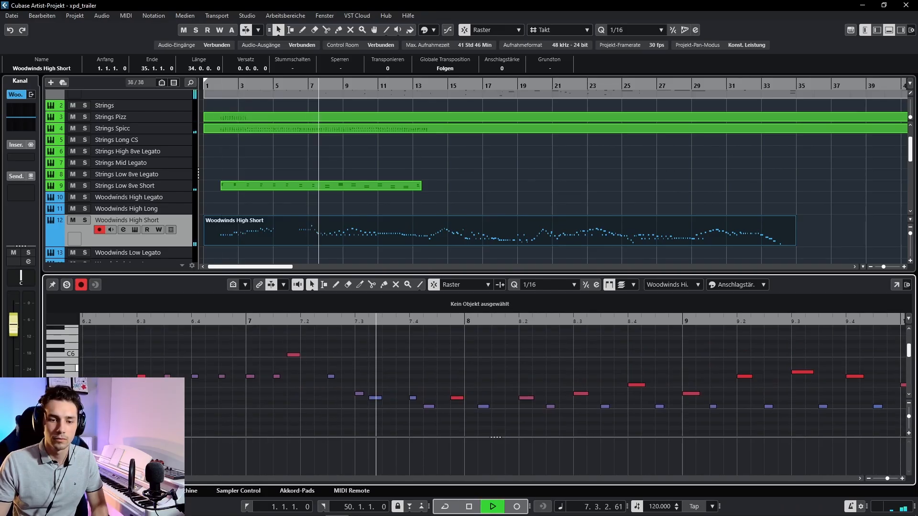
Step: Move the highest note in bar 7 of the woodwind part slightly later, onto beat 7.2
{"action": "scroll", "coordinate": [270, 378], "scroll_direction": "up", "scroll_amount": 2}
{"action": "scroll", "coordinate": [356, 377], "scroll_direction": "down", "scroll_amount": 6}
{"action": "scroll", "coordinate": [353, 377], "scroll_direction": "up", "scroll_amount": 5}
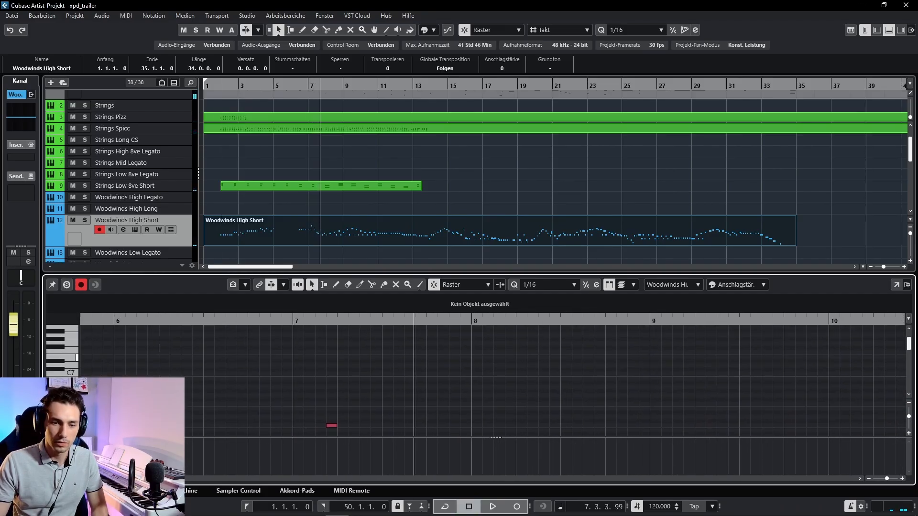
{"action": "scroll", "coordinate": [354, 378], "scroll_direction": "down", "scroll_amount": 5}
{"action": "scroll", "coordinate": [356, 368], "scroll_direction": "up", "scroll_amount": 4}
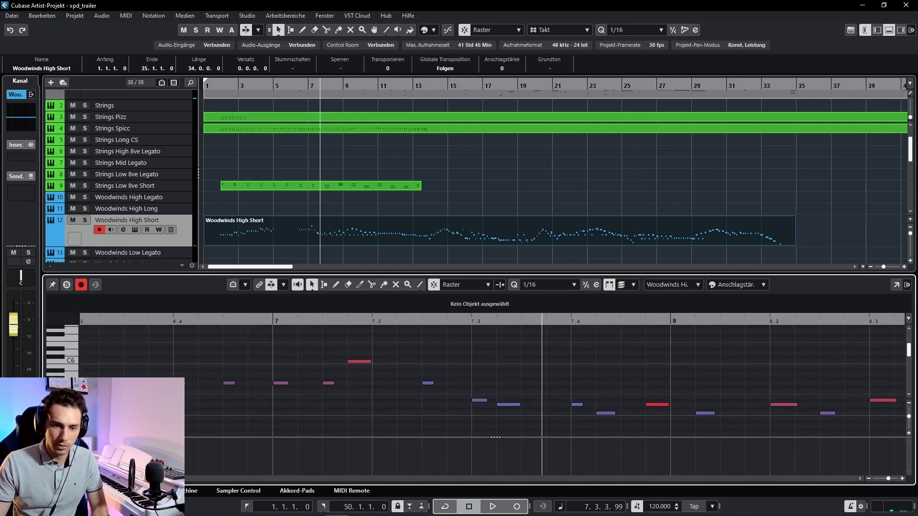
{"action": "left_click", "coordinate": [359, 362]}
{"action": "left_click_drag", "start_coordinate": [356, 362], "coordinate": [381, 361]}
{"action": "left_click", "coordinate": [382, 371]}
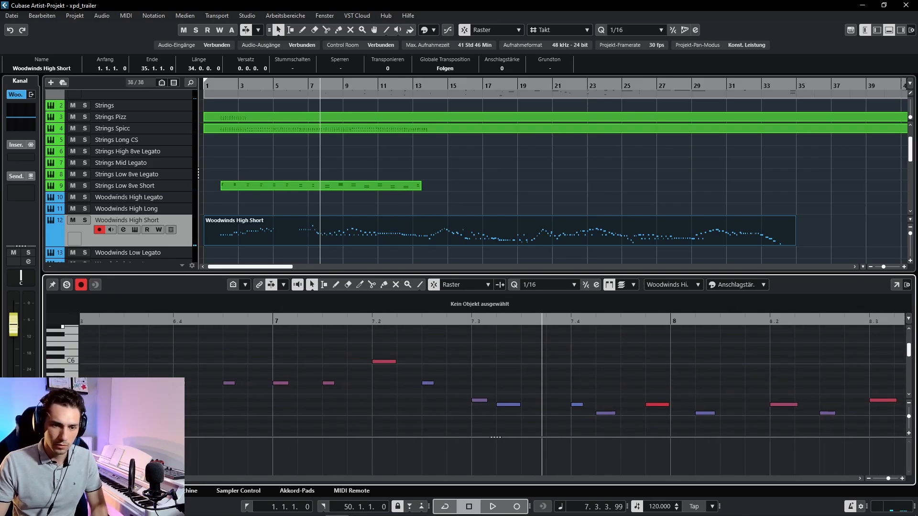
Step: Play back the Woodwinds High Short part from the end of bar 6 into bar 12, following its notes in the editor
{"action": "left_click", "coordinate": [173, 321]}
{"action": "key", "text": "space"}
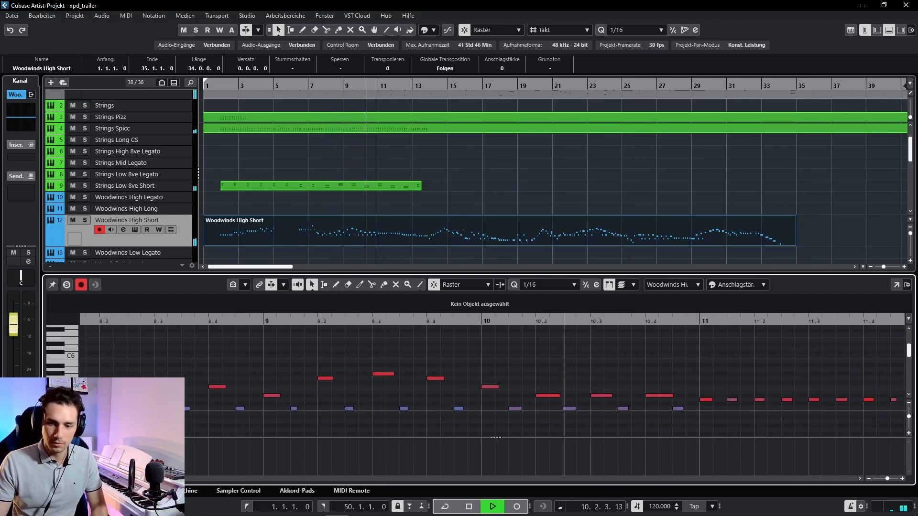
{"action": "key", "text": "space"}
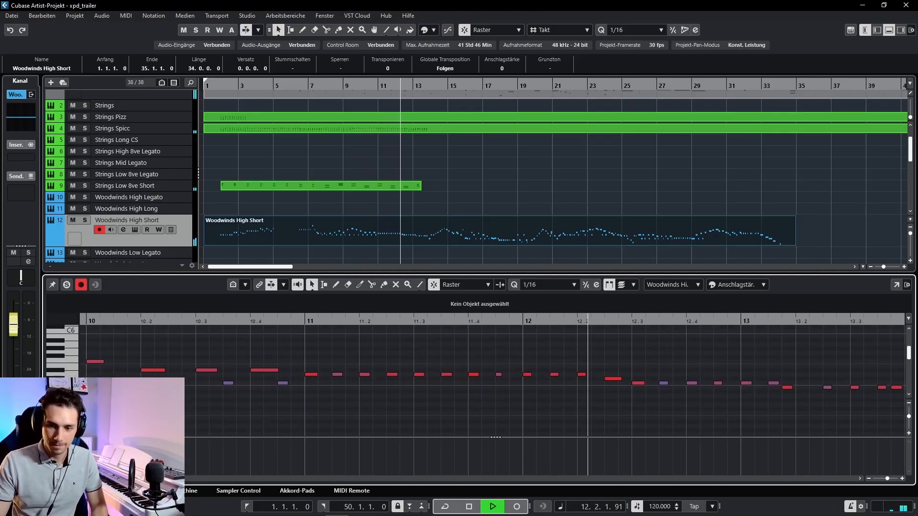
{"action": "key", "text": "space"}
Step: Raise the C#5 note in the second beat of bar 12 by about four semitones and play back that passage
{"action": "left_click", "coordinate": [474, 374]}
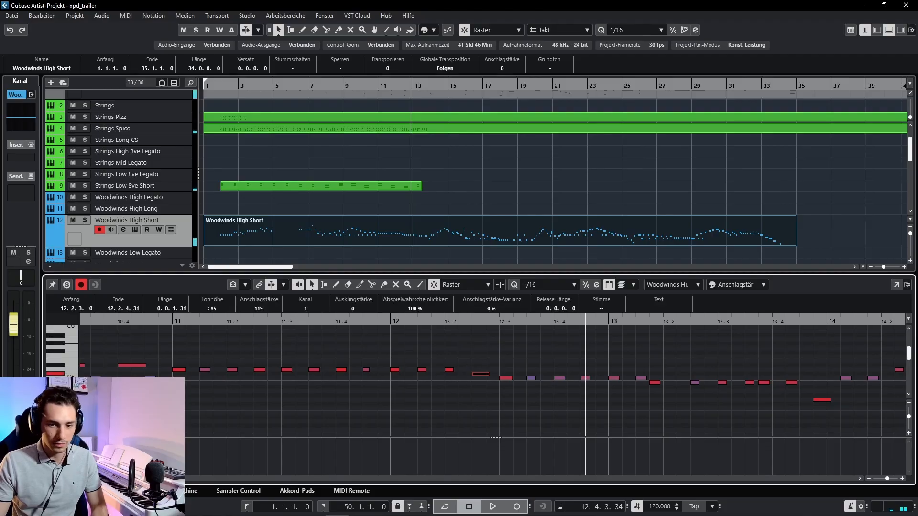
{"action": "scroll", "coordinate": [474, 374], "scroll_direction": "up", "scroll_amount": 4}
{"action": "left_click_drag", "start_coordinate": [477, 374], "coordinate": [477, 356]}
{"action": "left_click", "coordinate": [477, 351]}
{"action": "key", "text": "space"}
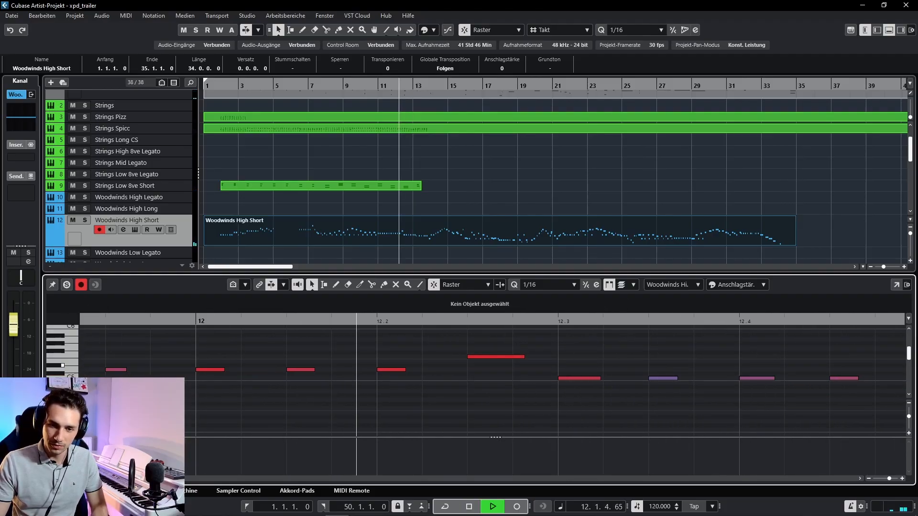
Step: Move the early note at the start of bar 13 in the Woodwinds High Short part onto beat 13.2 and replay the passage
{"action": "scroll", "coordinate": [402, 383], "scroll_direction": "down", "scroll_amount": 5}
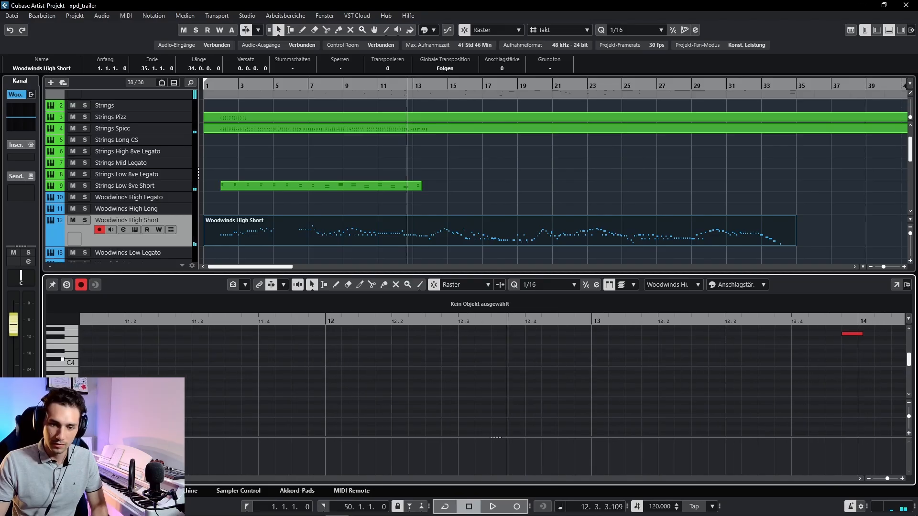
{"action": "scroll", "coordinate": [401, 382], "scroll_direction": "up", "scroll_amount": 4}
{"action": "left_click", "coordinate": [289, 321]}
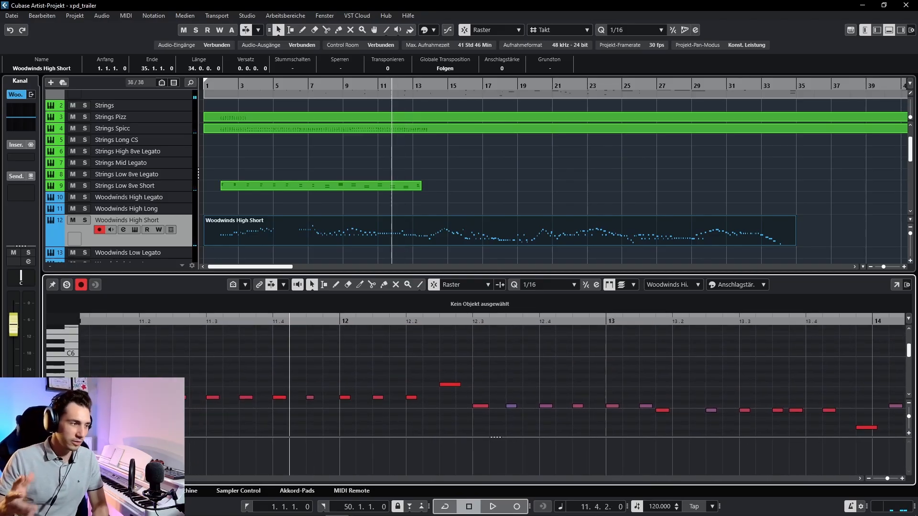
{"action": "key", "text": "space"}
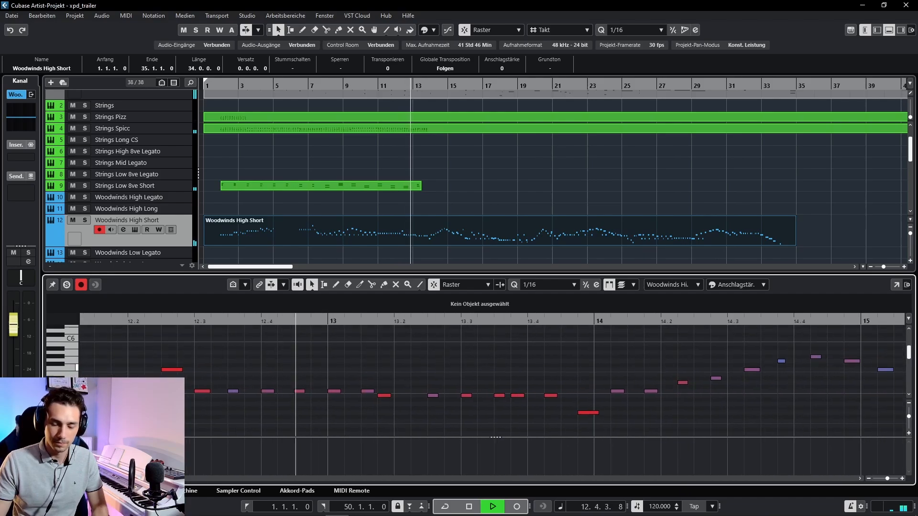
{"action": "left_click_drag", "start_coordinate": [384, 395], "coordinate": [401, 395]}
{"action": "left_click", "coordinate": [378, 354]}
{"action": "double_click", "coordinate": [260, 322]}
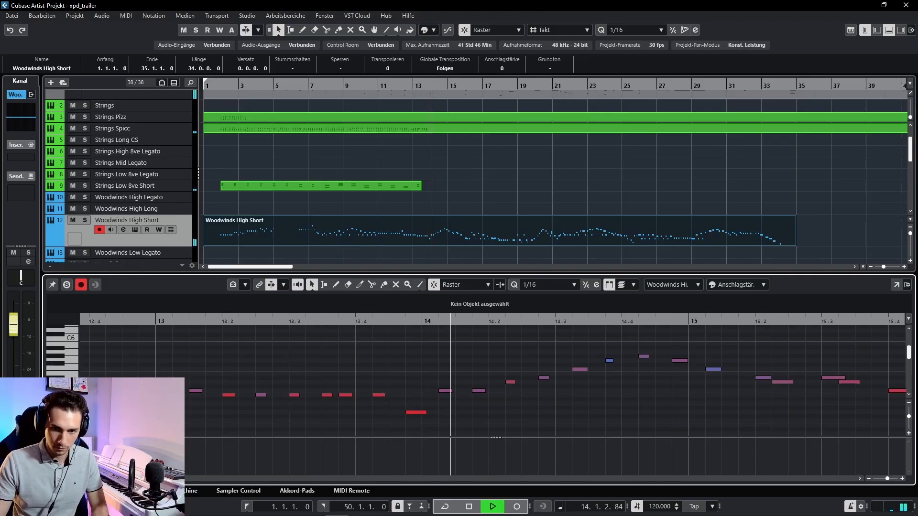
Step: Delete the rising and falling Woodwinds High Short notes from bar 14 to the middle of bar 15
{"action": "key", "text": "space"}
{"action": "key", "text": "g"}
{"action": "key", "text": "g"}
{"action": "key", "text": "g"}
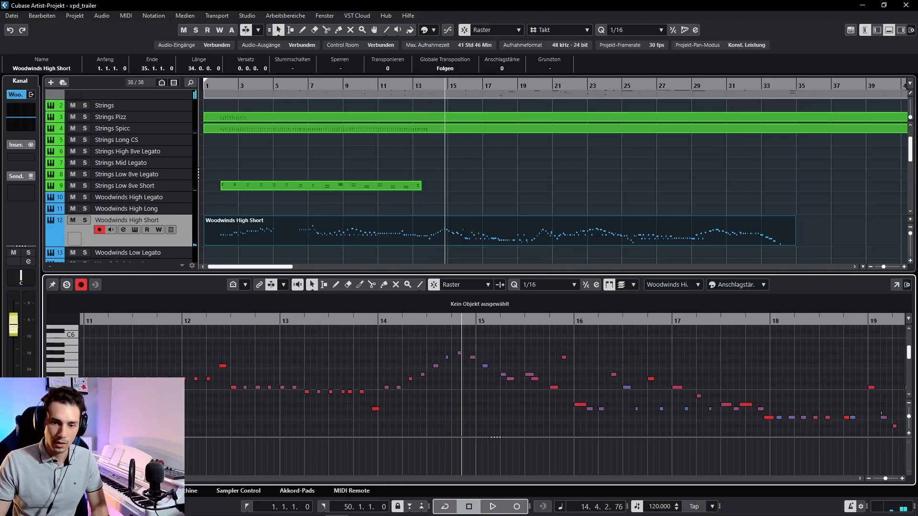
{"action": "left_click_drag", "start_coordinate": [379, 343], "coordinate": [515, 392]}
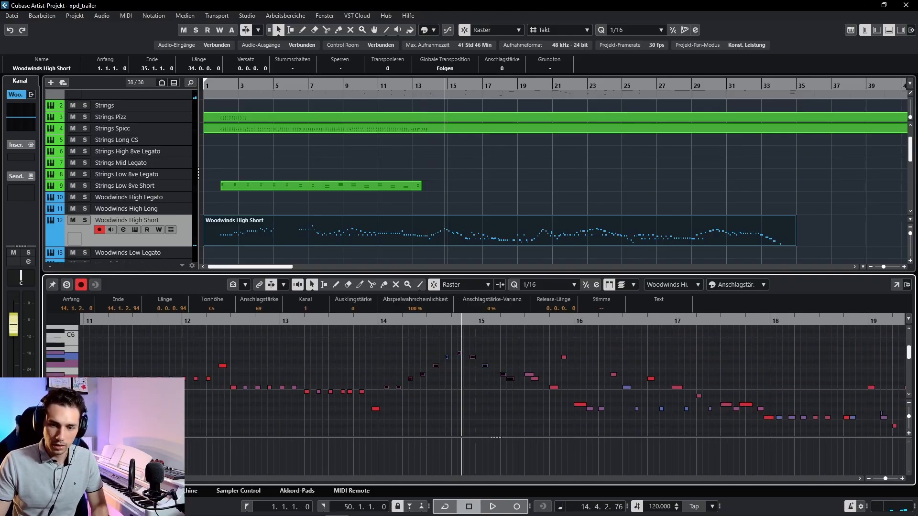
{"action": "left_click", "coordinate": [514, 392]}
{"action": "key", "text": "h"}
{"action": "key", "text": "h"}
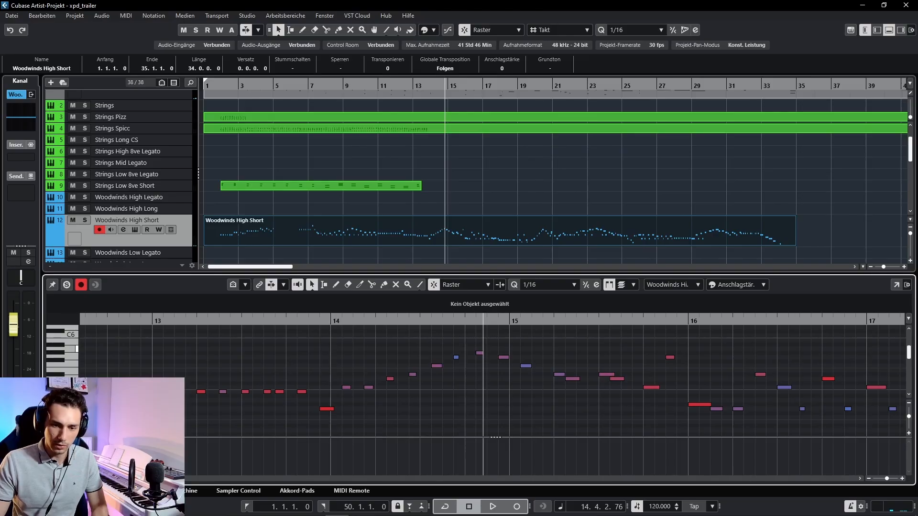
{"action": "left_click_drag", "start_coordinate": [348, 347], "coordinate": [579, 409]}
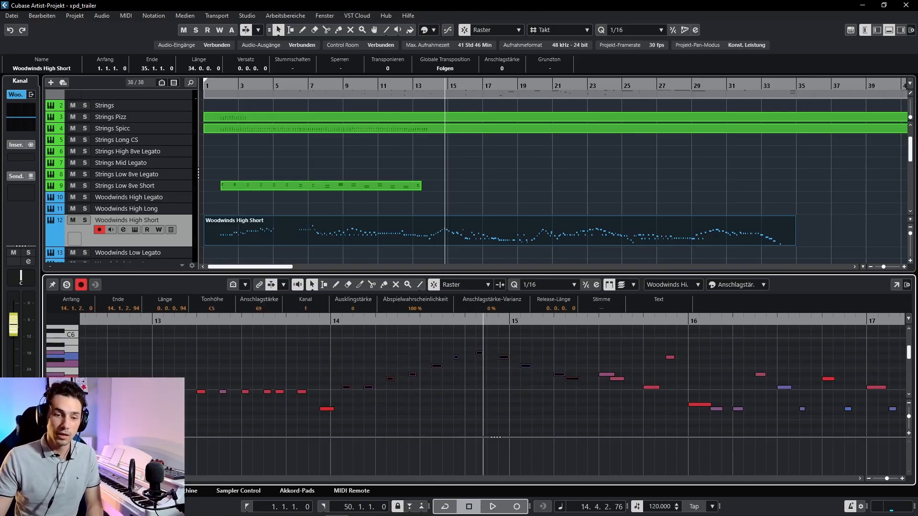
{"action": "left_click", "coordinate": [495, 437]}
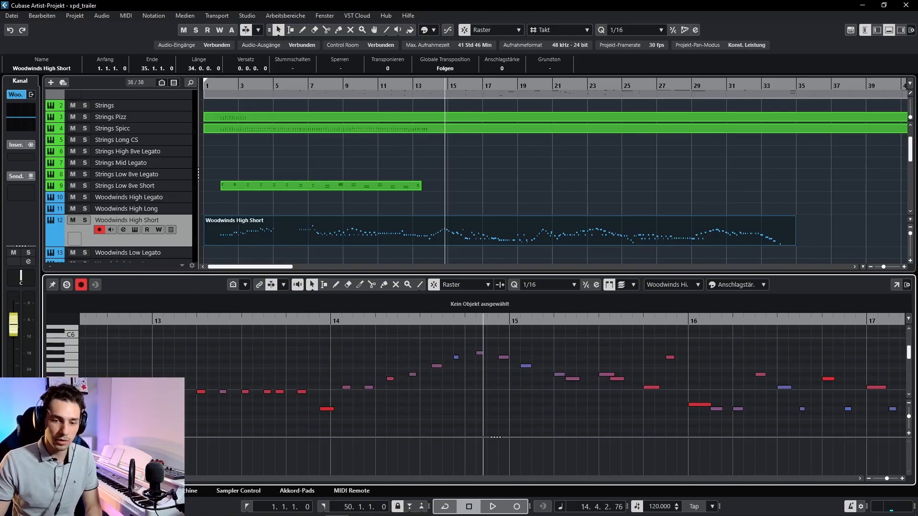
{"action": "left_click_drag", "start_coordinate": [332, 337], "coordinate": [553, 395]}
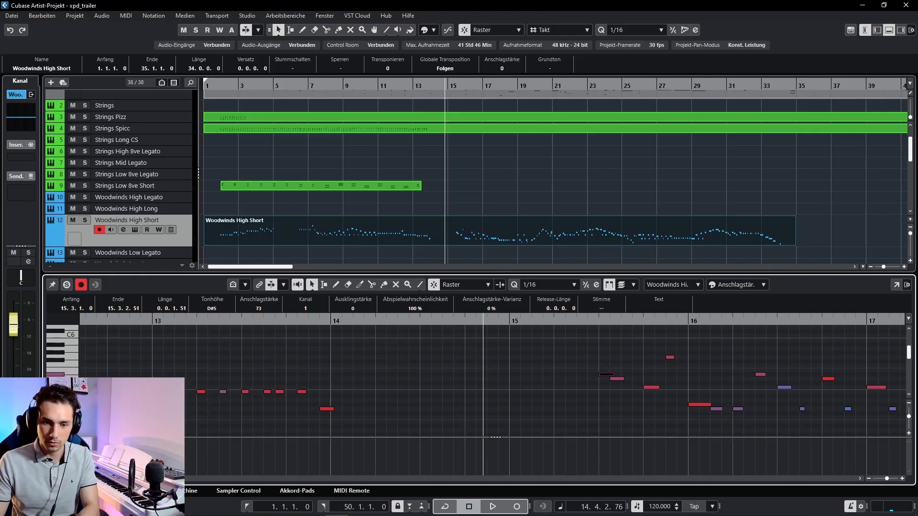
Step: Play back the rest of the Woodwinds High Short part from the end of bar 14, checking its notes up to bar 29
{"action": "key", "text": "space"}
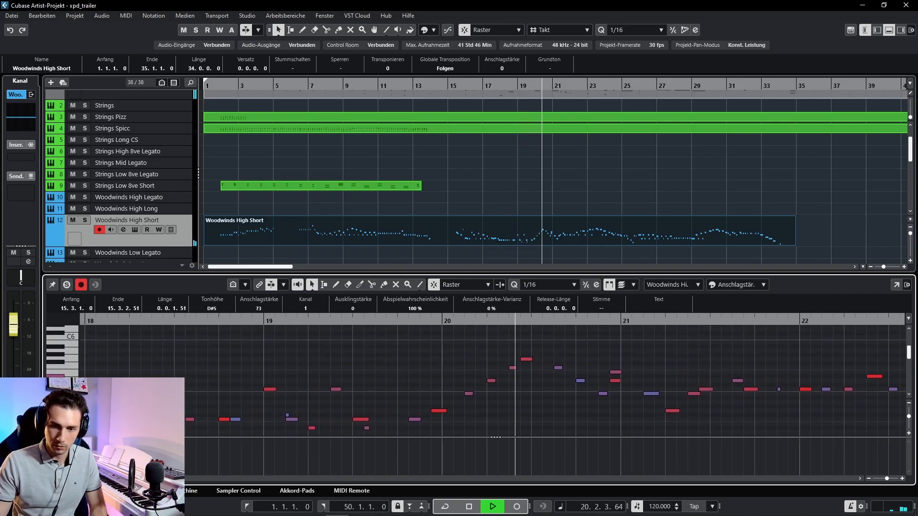
{"action": "scroll", "coordinate": [627, 382], "scroll_direction": "down", "scroll_amount": 2}
{"action": "left_click_drag", "start_coordinate": [627, 382], "coordinate": [382, 389]}
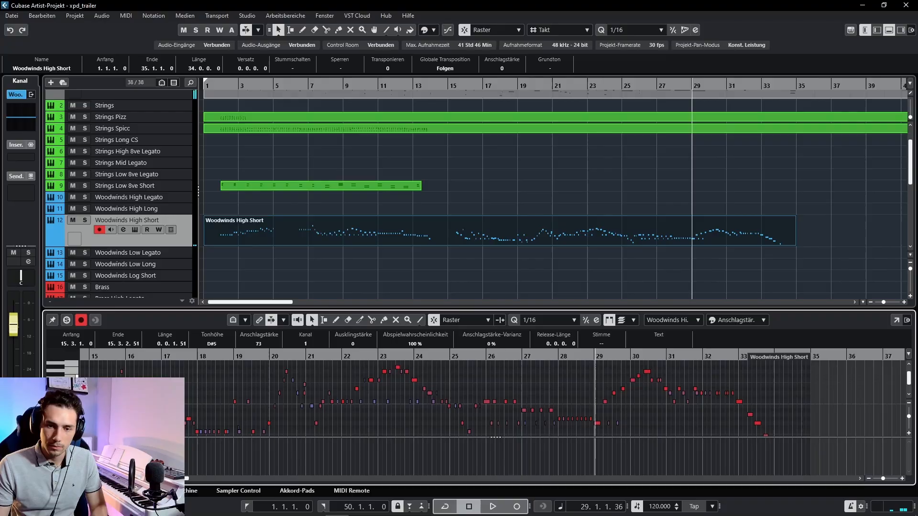
Step: Examine the Piano part's notes in an enlarged key editor and duplicate the Piano track together with its part
{"action": "scroll", "coordinate": [554, 191], "scroll_direction": "up", "scroll_amount": 1}
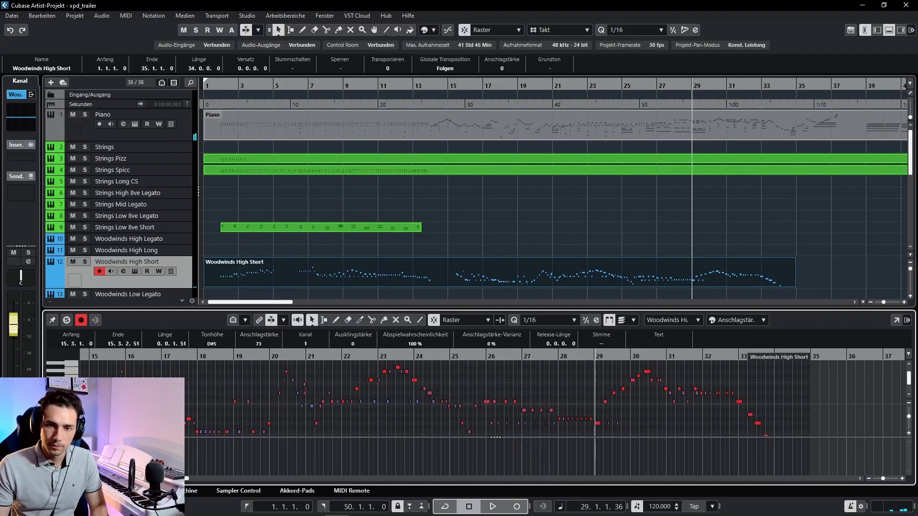
{"action": "left_click", "coordinate": [363, 129]}
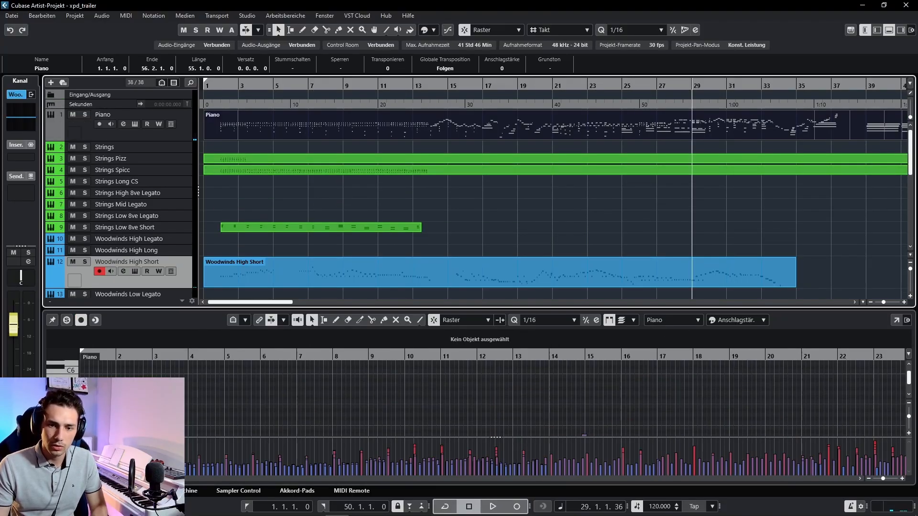
{"action": "left_click_drag", "start_coordinate": [363, 309], "coordinate": [359, 204]}
{"action": "scroll", "coordinate": [354, 305], "scroll_direction": "down", "scroll_amount": 2}
{"action": "scroll", "coordinate": [478, 344], "scroll_direction": "down", "scroll_amount": 3}
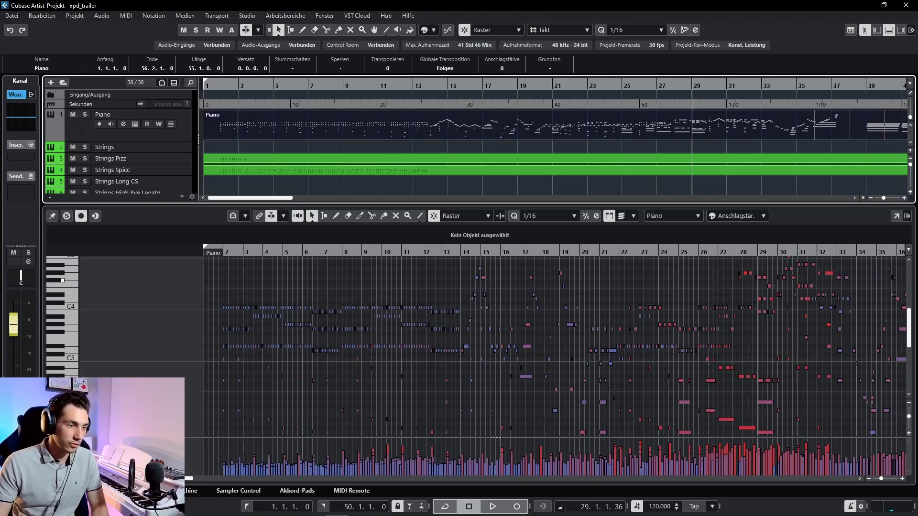
{"action": "scroll", "coordinate": [382, 328], "scroll_direction": "up", "scroll_amount": 3}
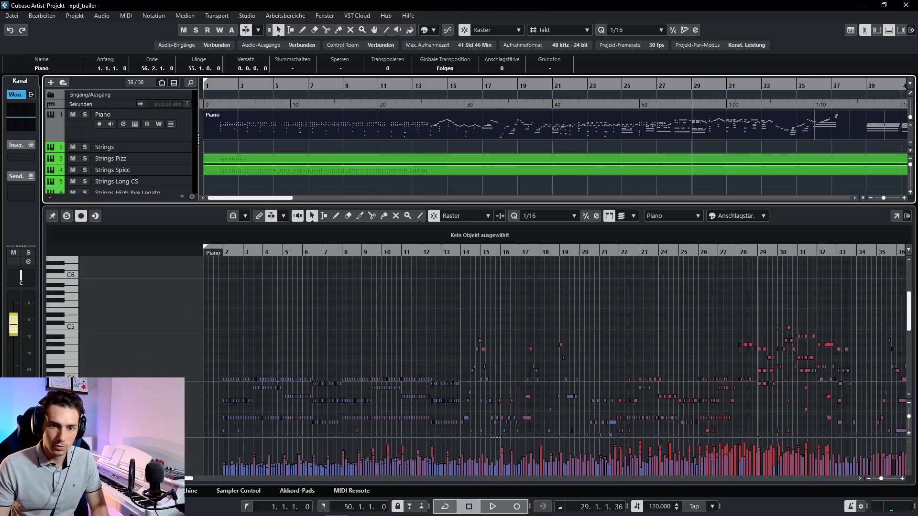
{"action": "left_click_drag", "start_coordinate": [358, 205], "coordinate": [359, 309]}
{"action": "right_click", "coordinate": [188, 131]}
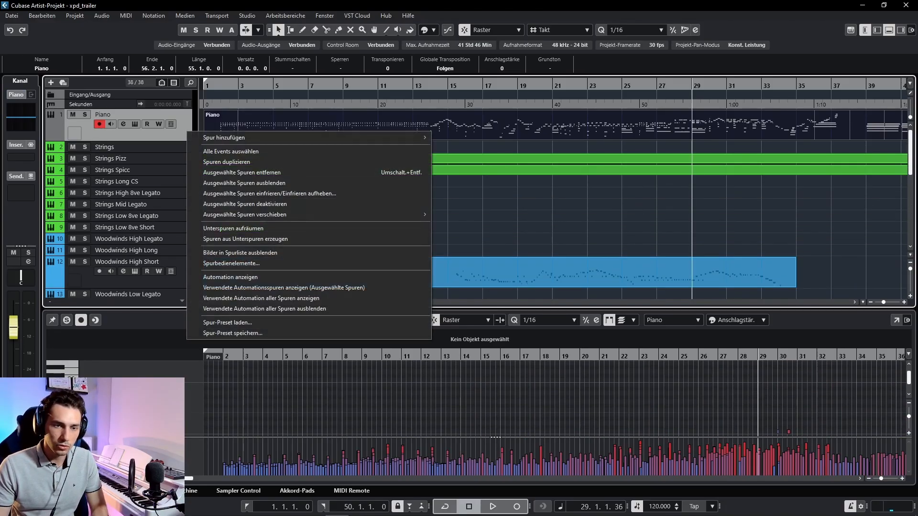
{"action": "left_click", "coordinate": [226, 162]}
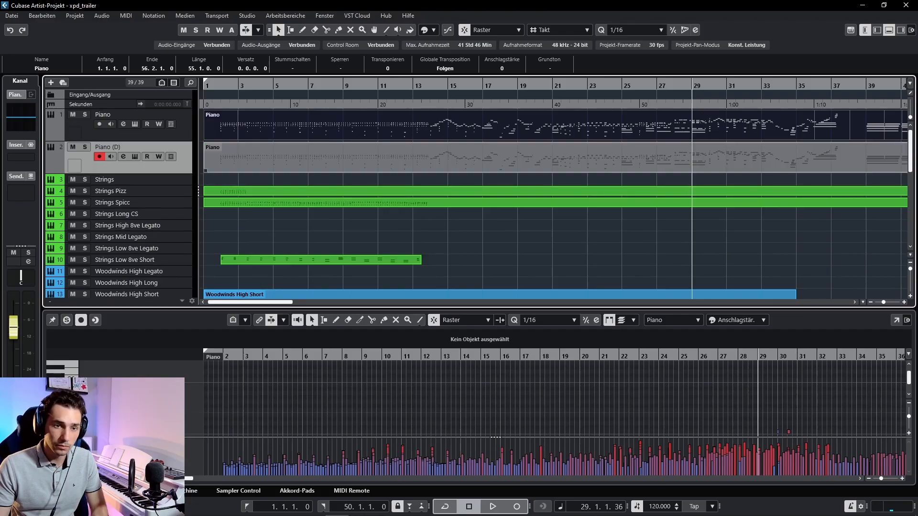
Step: Rename the original piano track as Sketch and mute it, keeping the name Piano for the duplicate
{"action": "left_click", "coordinate": [183, 125]}
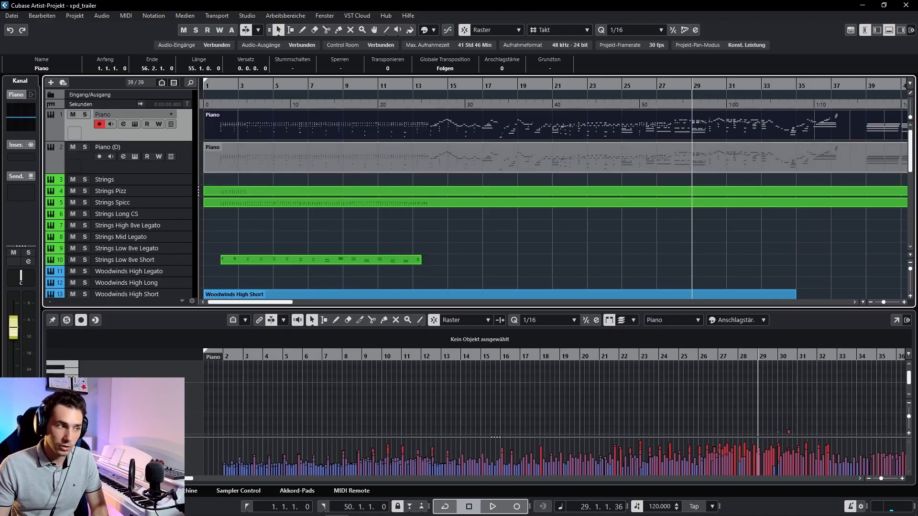
{"action": "left_click", "coordinate": [143, 149]}
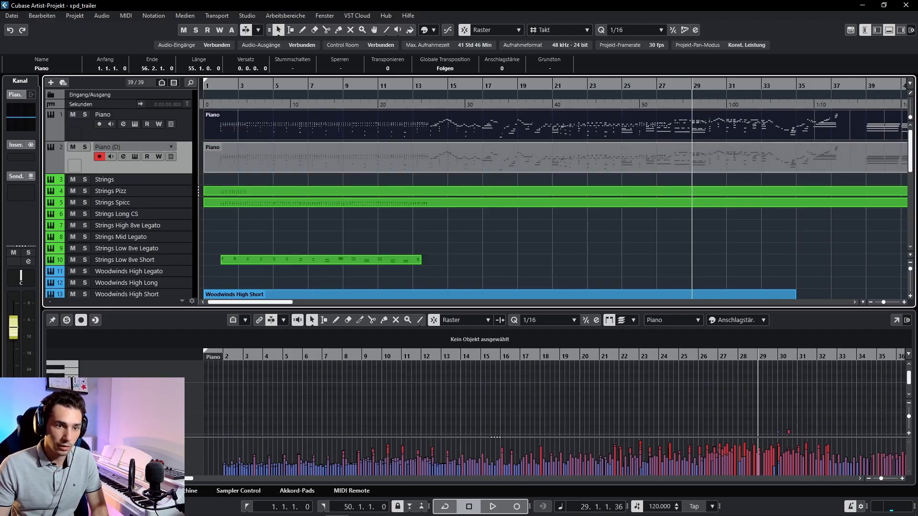
{"action": "left_click", "coordinate": [143, 116]}
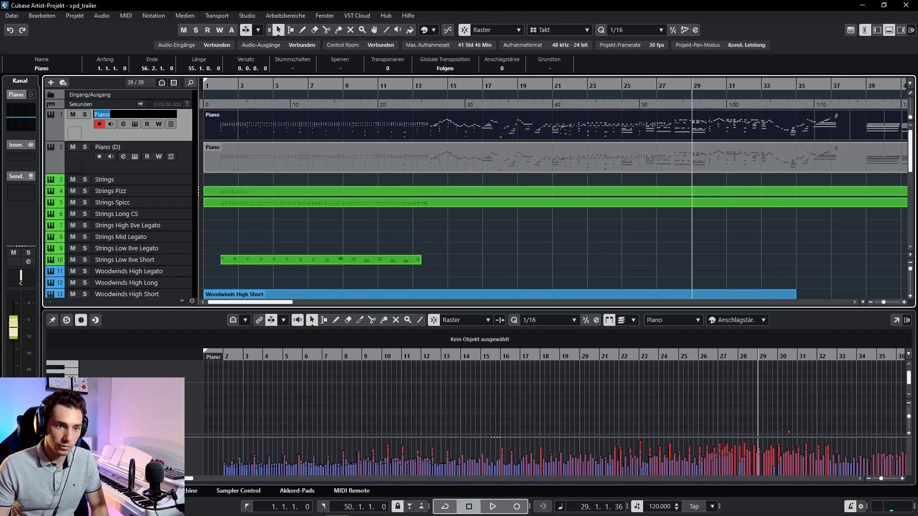
{"action": "type", "text": "Sketch"}
{"action": "key", "text": "Tab"}
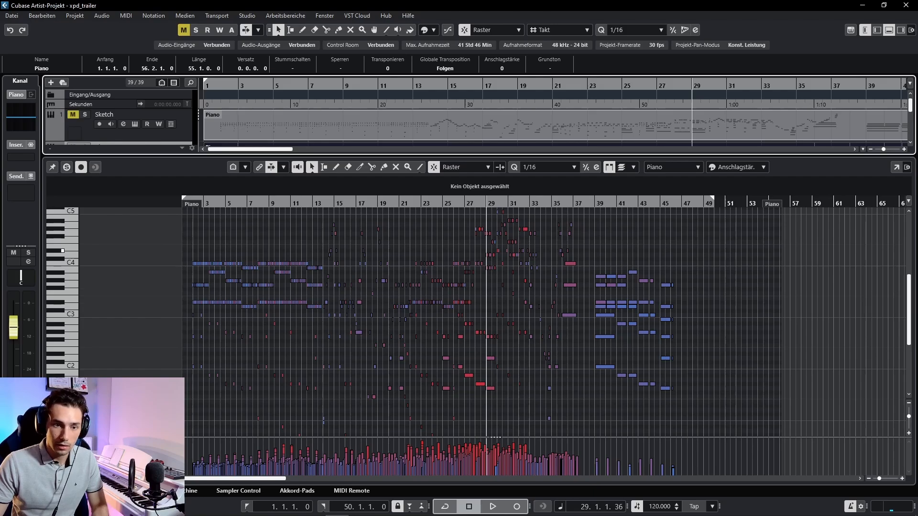
Step: Delete the opening notes of the duplicated piano part, from its start to bar 13
{"action": "left_click_drag", "start_coordinate": [168, 236], "coordinate": [317, 395]}
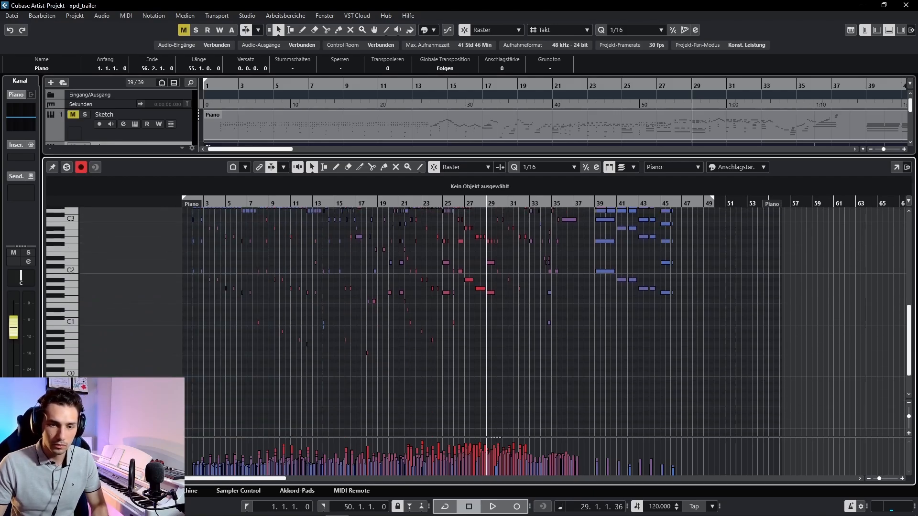
{"action": "scroll", "coordinate": [329, 292], "scroll_direction": "up", "scroll_amount": 4}
{"action": "key", "text": "Delete"}
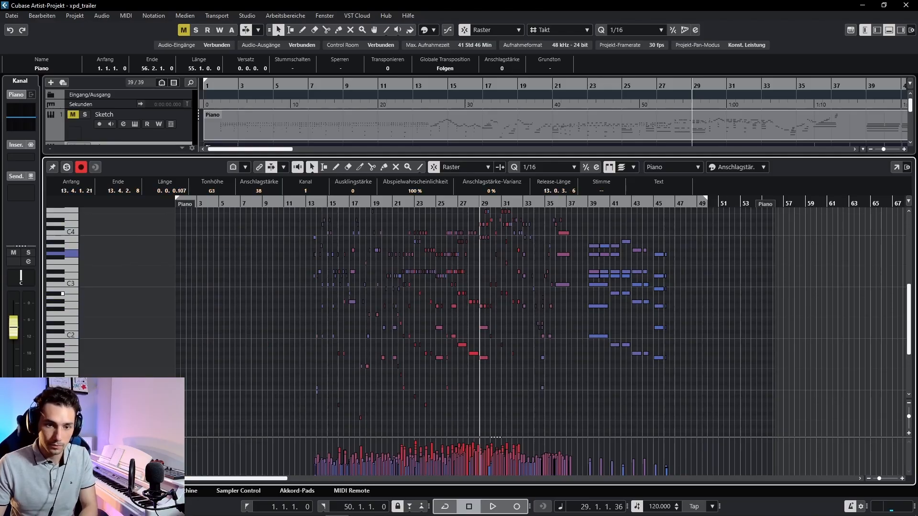
Step: Play back the duplicated piano part from bar 13 and check its remaining notes
{"action": "left_click_drag", "start_coordinate": [330, 292], "coordinate": [293, 342]}
{"action": "scroll", "coordinate": [267, 326], "scroll_direction": "up", "scroll_amount": 4}
{"action": "left_click", "coordinate": [278, 203]}
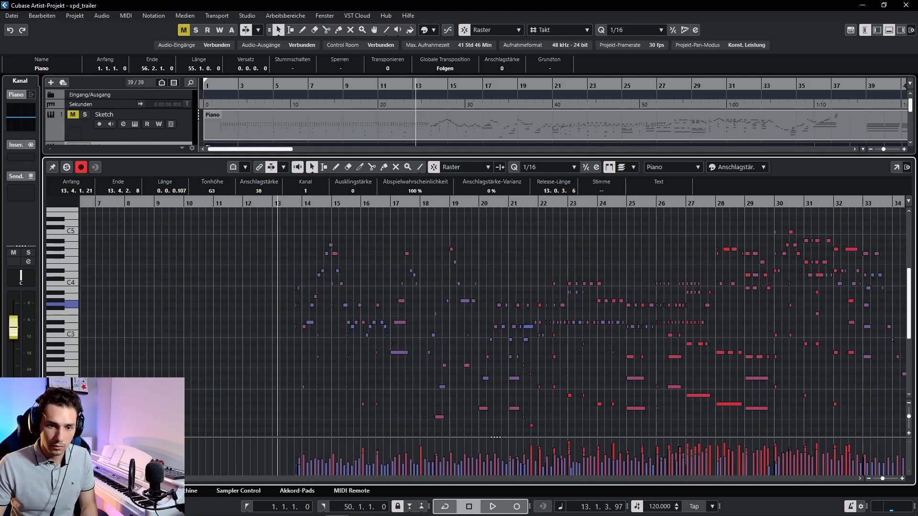
{"action": "key", "text": "space"}
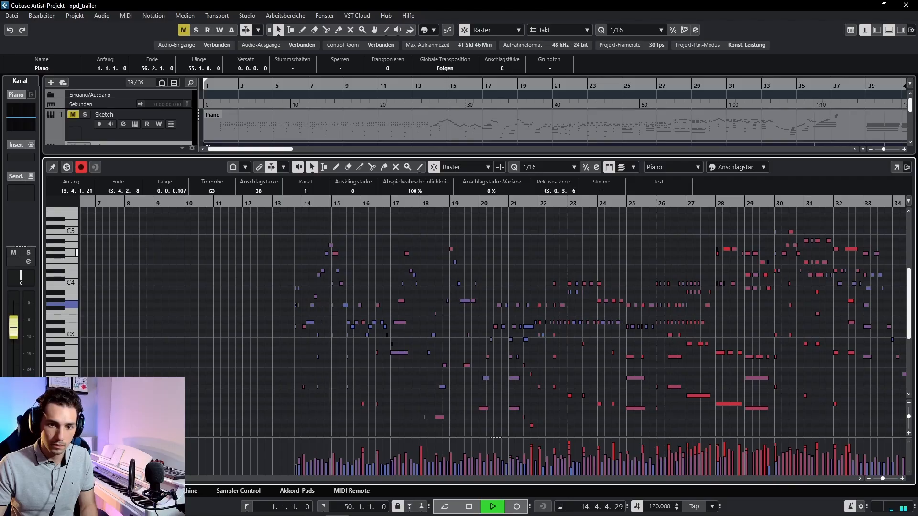
{"action": "left_click_drag", "start_coordinate": [411, 330], "coordinate": [355, 302]}
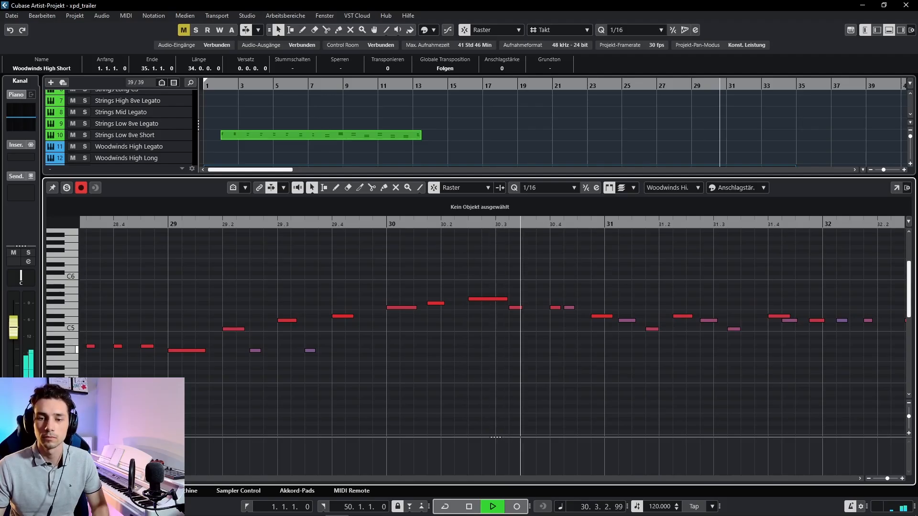
Step: Delete the Woodwinds High Short notes from bar 29 to the end of the part
{"action": "scroll", "coordinate": [547, 335], "scroll_direction": "down", "scroll_amount": 3}
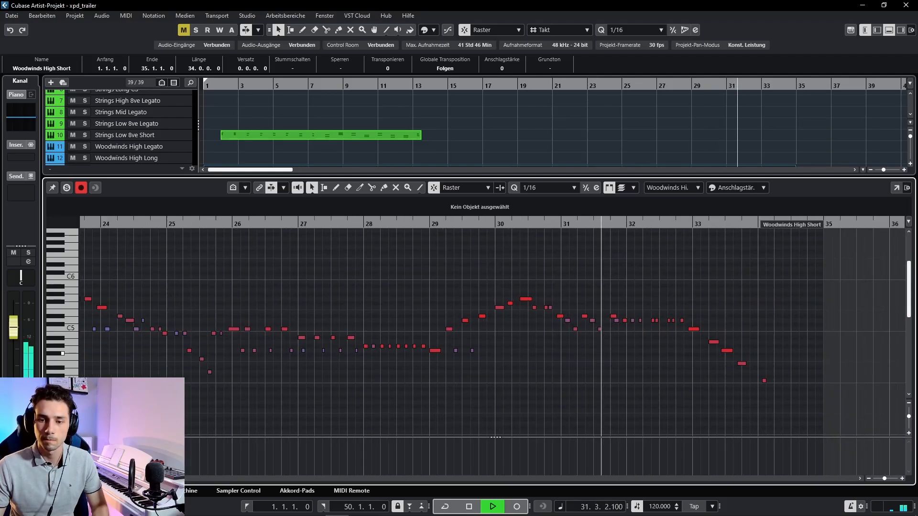
{"action": "scroll", "coordinate": [548, 311], "scroll_direction": "up", "scroll_amount": 2}
{"action": "key", "text": "space"}
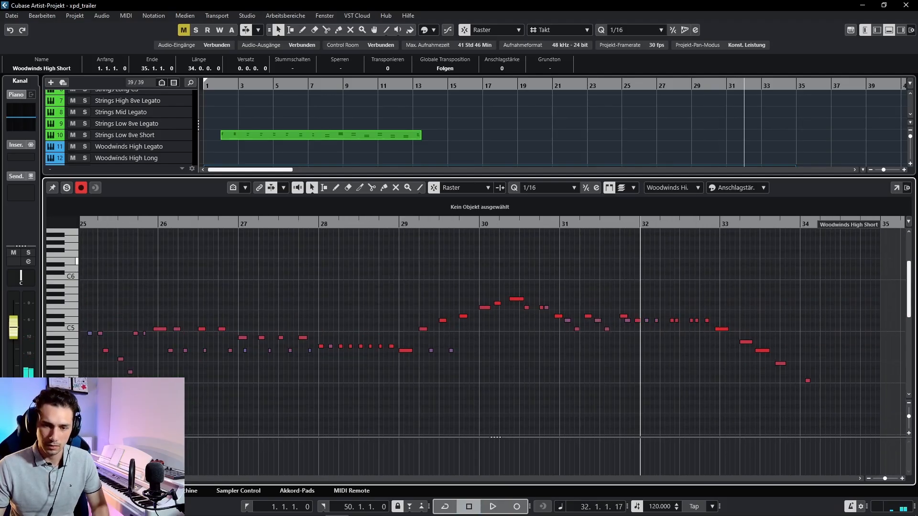
{"action": "left_click_drag", "start_coordinate": [402, 269], "coordinate": [838, 409]}
{"action": "key", "text": "Delete"}
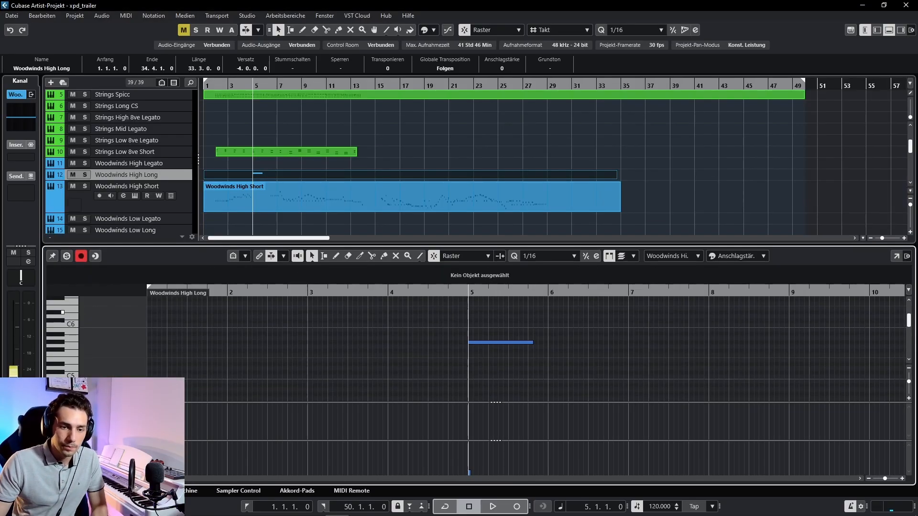
Step: Play back the arrangement from bar 2 into bar 7 while following the Woodwinds High Long part in the editor
{"action": "left_click", "coordinate": [256, 291]}
{"action": "scroll", "coordinate": [509, 338], "scroll_direction": "up", "scroll_amount": 4}
{"action": "key", "text": "space"}
{"action": "scroll", "coordinate": [509, 341], "scroll_direction": "down", "scroll_amount": 2}
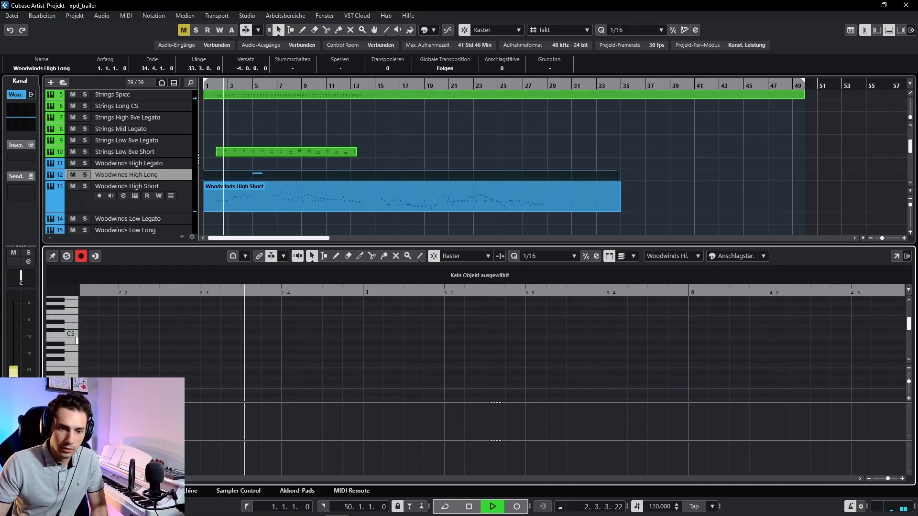
{"action": "scroll", "coordinate": [373, 341], "scroll_direction": "down", "scroll_amount": 3}
{"action": "scroll", "coordinate": [372, 340], "scroll_direction": "right", "scroll_amount": 3}
{"action": "scroll", "coordinate": [373, 336], "scroll_direction": "up", "scroll_amount": 2}
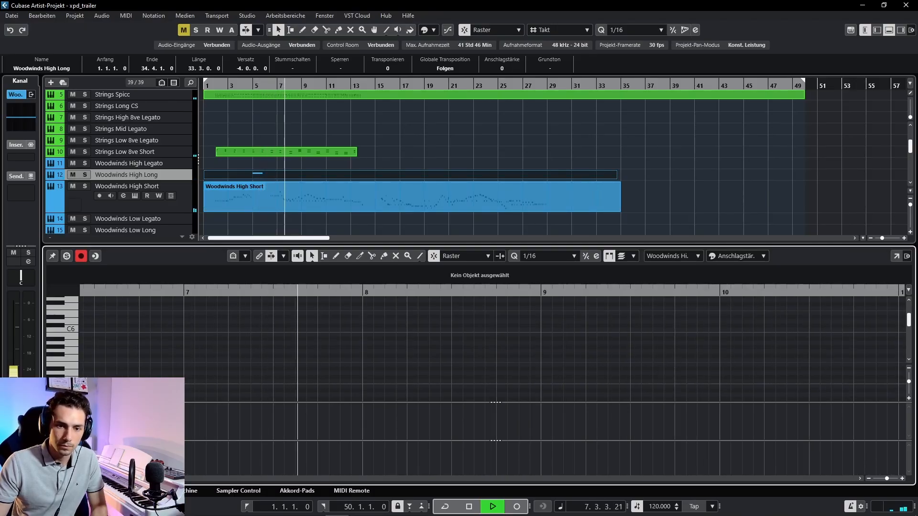
{"action": "key", "text": "space"}
Step: Move the low note near the start of bar 24 in the Woodwinds High Short part about a sixteenth later
{"action": "left_click", "coordinate": [373, 197]}
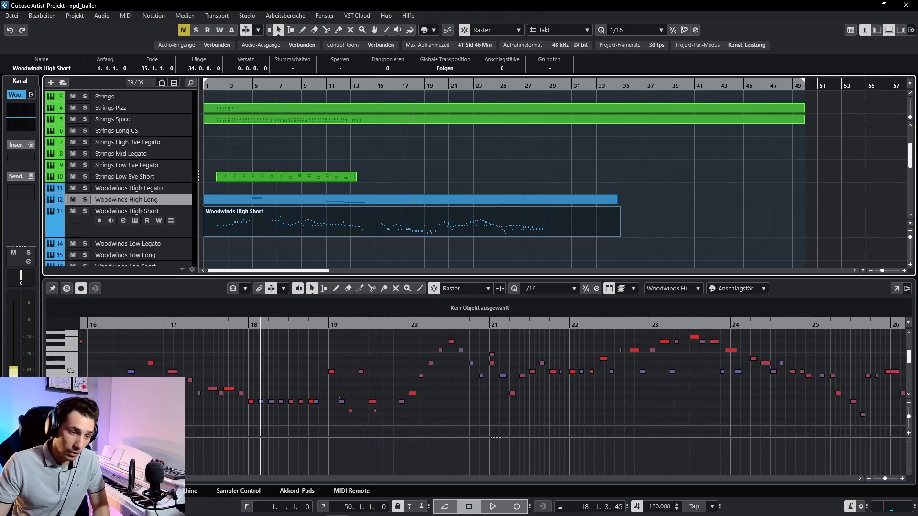
{"action": "left_click", "coordinate": [410, 199]}
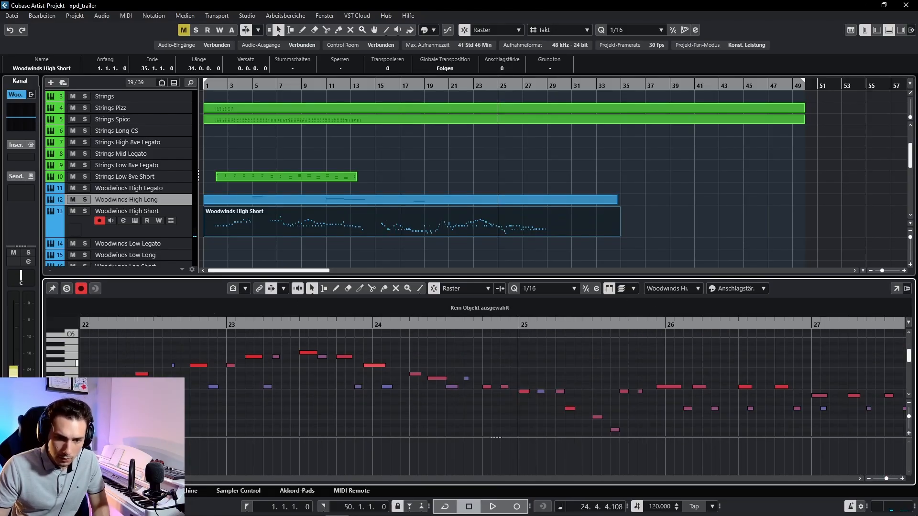
{"action": "left_click_drag", "start_coordinate": [374, 365], "coordinate": [396, 387]}
{"action": "left_click", "coordinate": [393, 348]}
{"action": "left_click", "coordinate": [404, 356]}
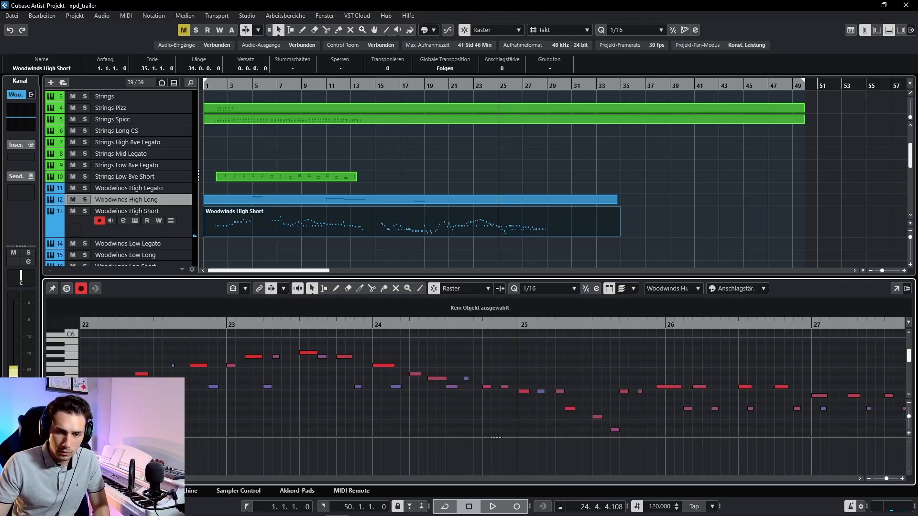
Step: Move the low note in the middle of bar 25 in the Woodwinds High Short part a sixteenth later and play it back
{"action": "left_click_drag", "start_coordinate": [526, 372], "coordinate": [386, 367]}
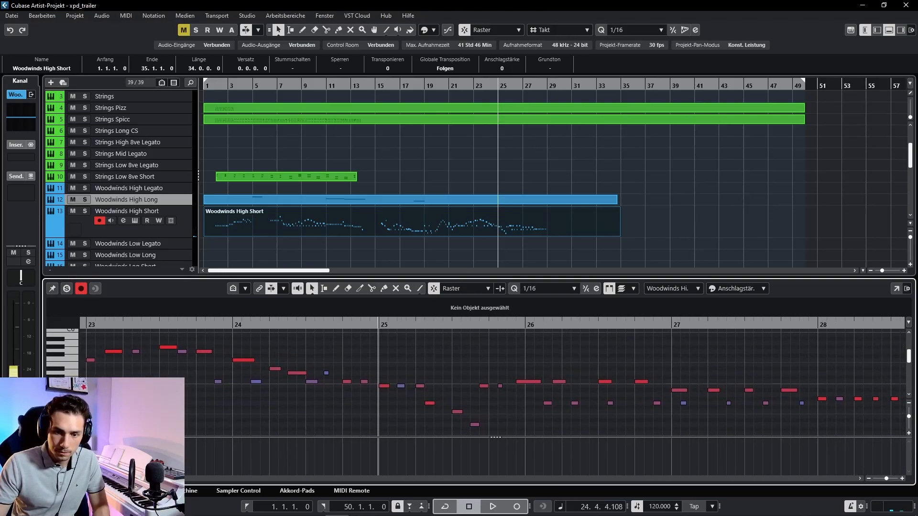
{"action": "key", "text": "space"}
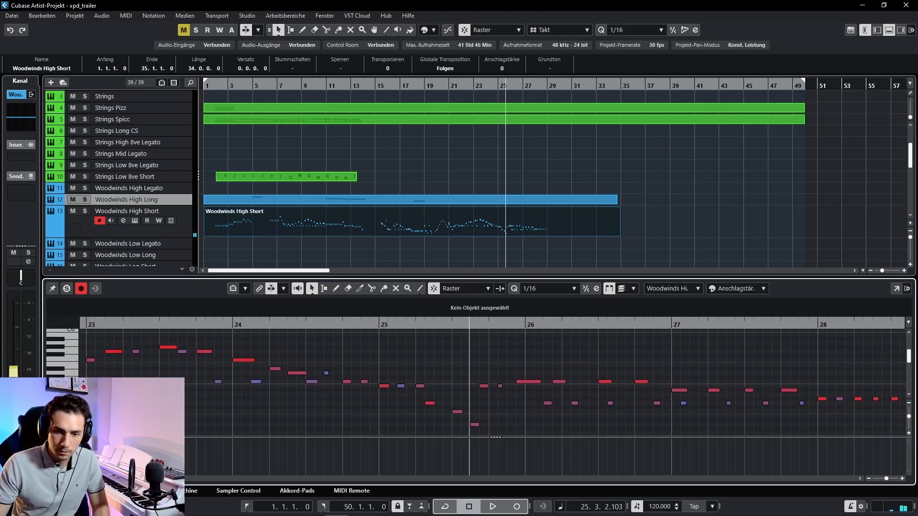
{"action": "key", "text": "space"}
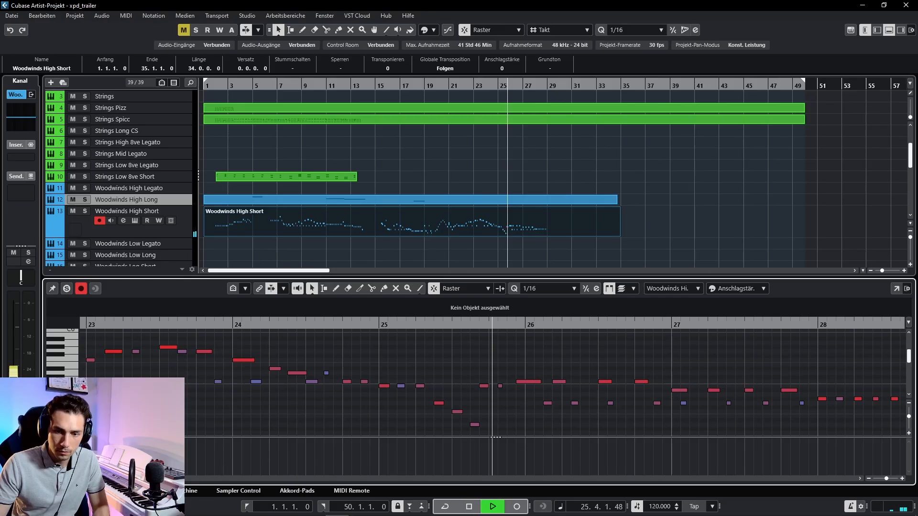
{"action": "key", "text": "space"}
{"action": "left_click_drag", "start_coordinate": [434, 377], "coordinate": [451, 378]}
{"action": "key", "text": "Escape"}
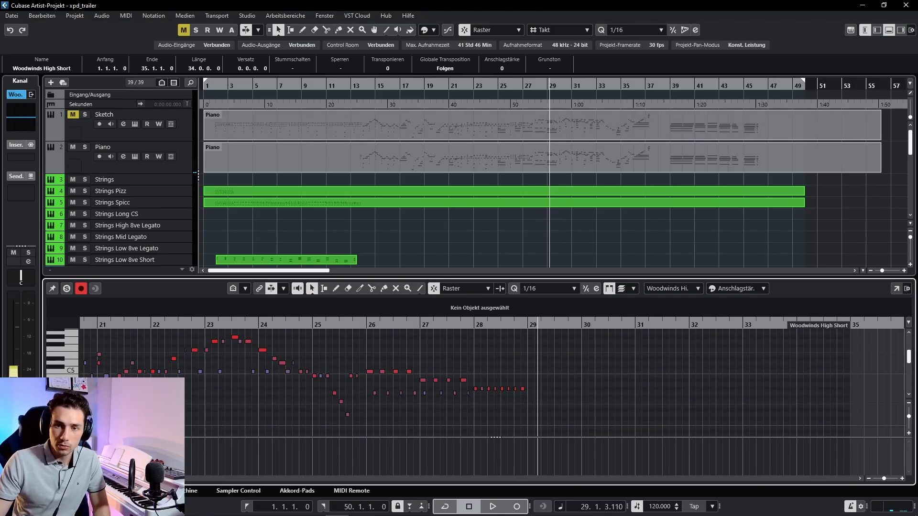
Step: Play back the arrangement from bar 26 while examining the Piano part's notes in an enlarged editor
{"action": "left_click", "coordinate": [510, 86]}
{"action": "left_click", "coordinate": [510, 159]}
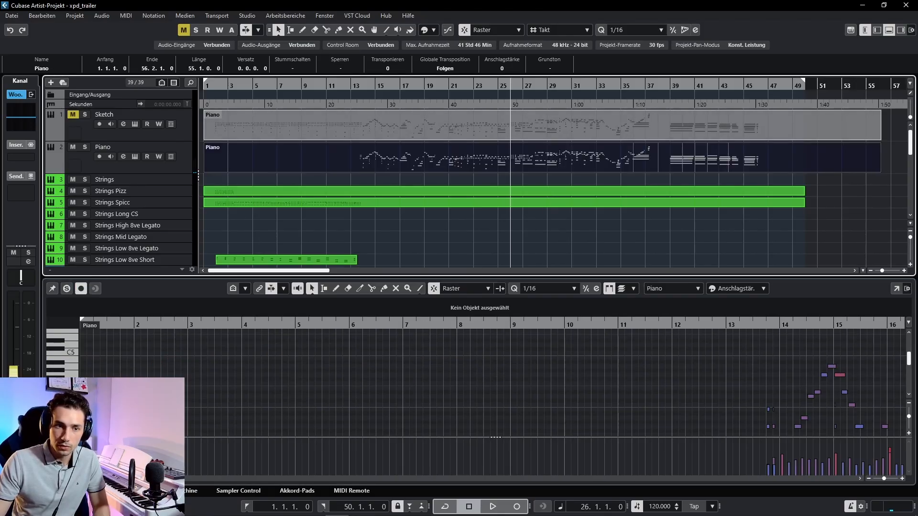
{"action": "scroll", "coordinate": [497, 368], "scroll_direction": "down", "scroll_amount": 2}
{"action": "scroll", "coordinate": [497, 368], "scroll_direction": "down", "scroll_amount": 5}
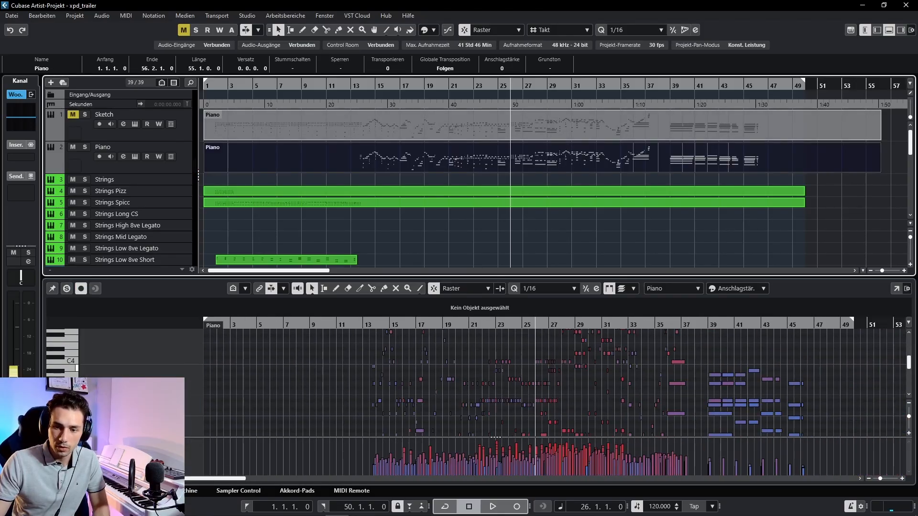
{"action": "scroll", "coordinate": [520, 382], "scroll_direction": "up", "scroll_amount": 4}
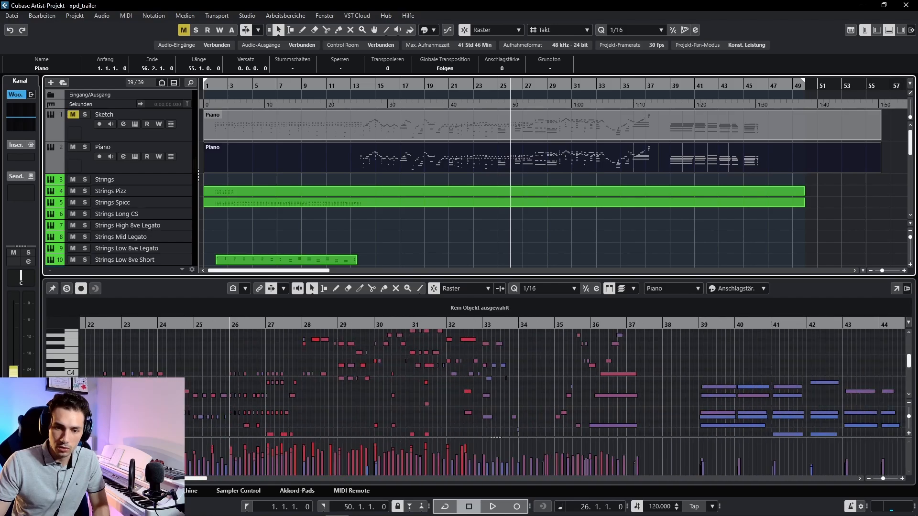
{"action": "scroll", "coordinate": [497, 382], "scroll_direction": "down", "scroll_amount": 3}
{"action": "scroll", "coordinate": [497, 383], "scroll_direction": "left", "scroll_amount": 2}
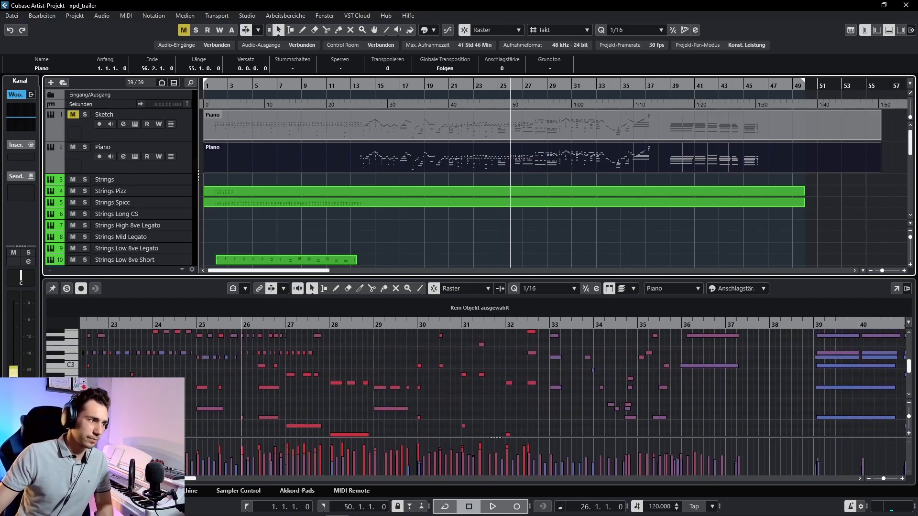
{"action": "key", "text": "space"}
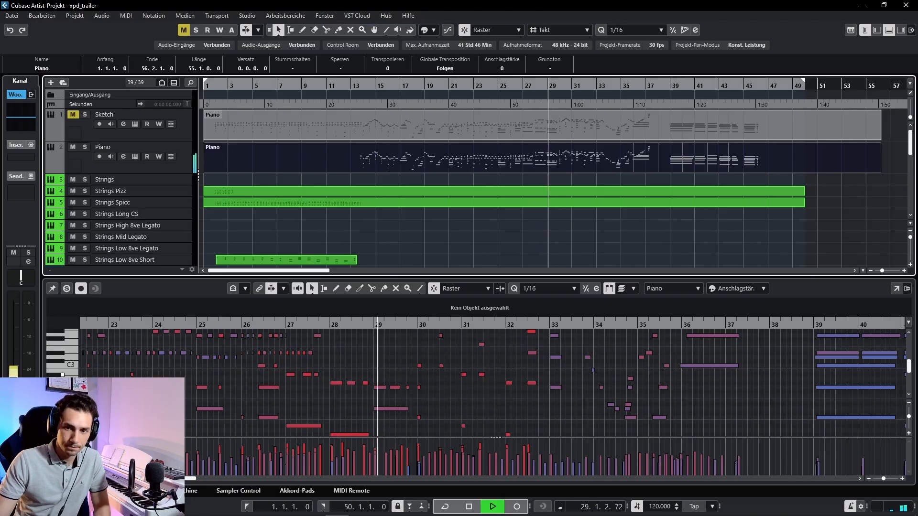
{"action": "left_click_drag", "start_coordinate": [315, 277], "coordinate": [315, 169]}
{"action": "scroll", "coordinate": [315, 359], "scroll_direction": "down", "scroll_amount": 2}
{"action": "key", "text": "space"}
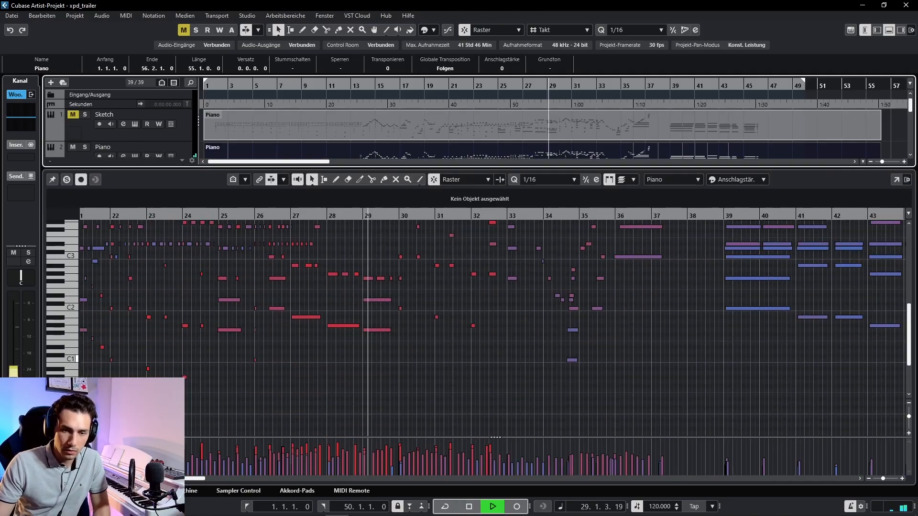
{"action": "key", "text": "space"}
Step: Cut the Piano part's low notes from bars 25 to 32, paste them on Strings Low 8ve Short at bar 25, and play them back
{"action": "scroll", "coordinate": [315, 334], "scroll_direction": "down", "scroll_amount": 1}
{"action": "scroll", "coordinate": [478, 310], "scroll_direction": "up", "scroll_amount": 3}
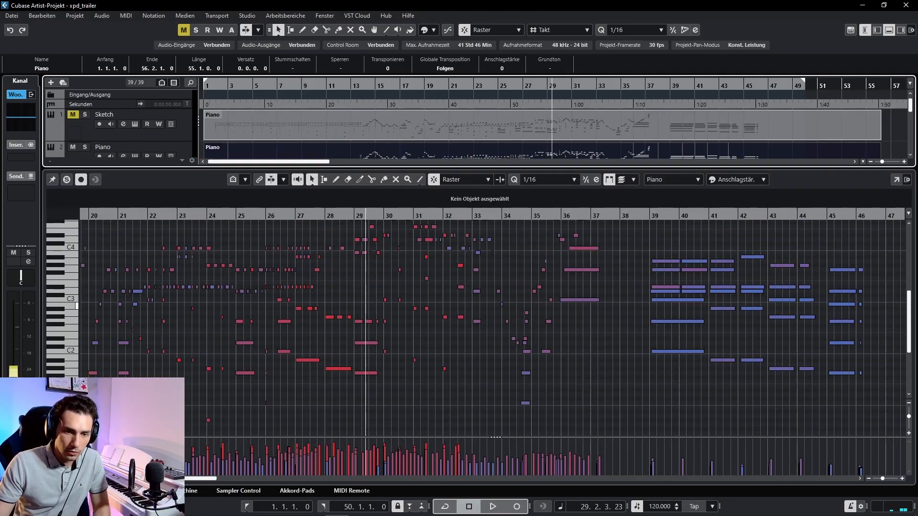
{"action": "left_click_drag", "start_coordinate": [235, 298], "coordinate": [392, 398]}
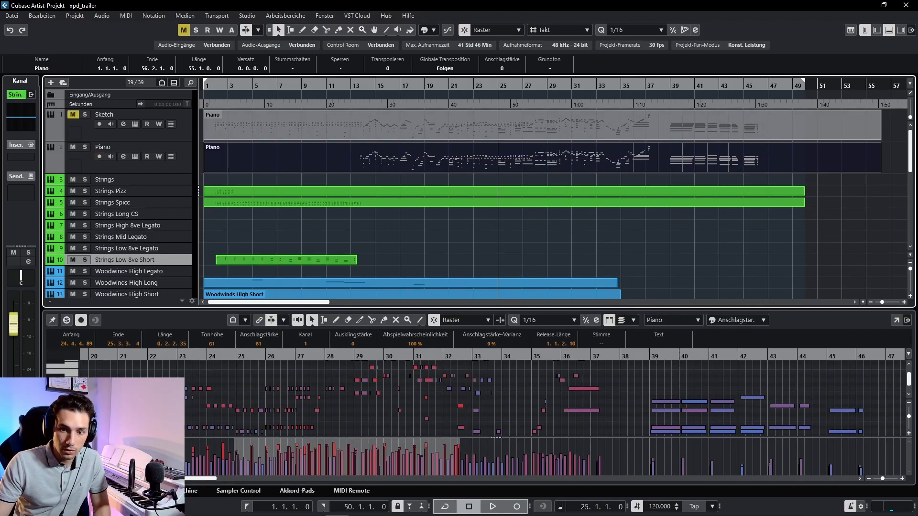
{"action": "left_click", "coordinate": [504, 260]}
{"action": "left_click", "coordinate": [504, 248]}
{"action": "left_click", "coordinate": [503, 260]}
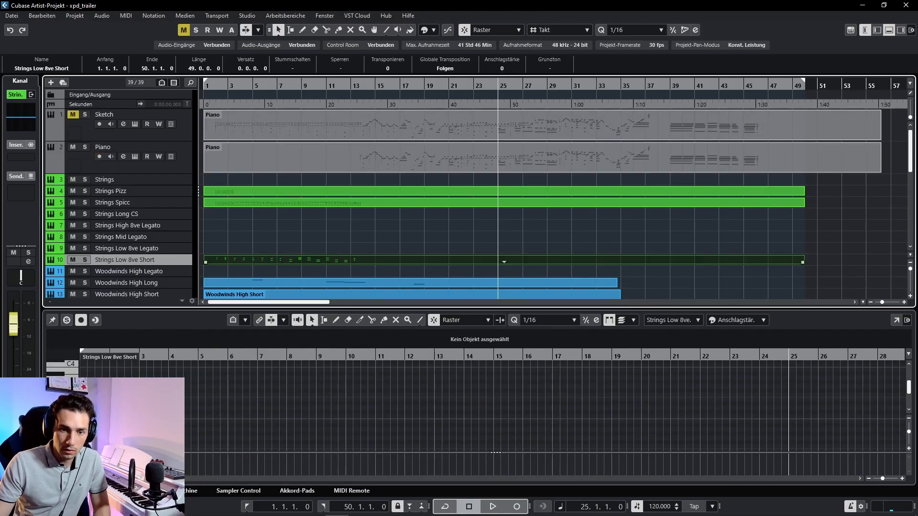
{"action": "key", "text": "Delete"}
{"action": "key", "text": "ctrl+v"}
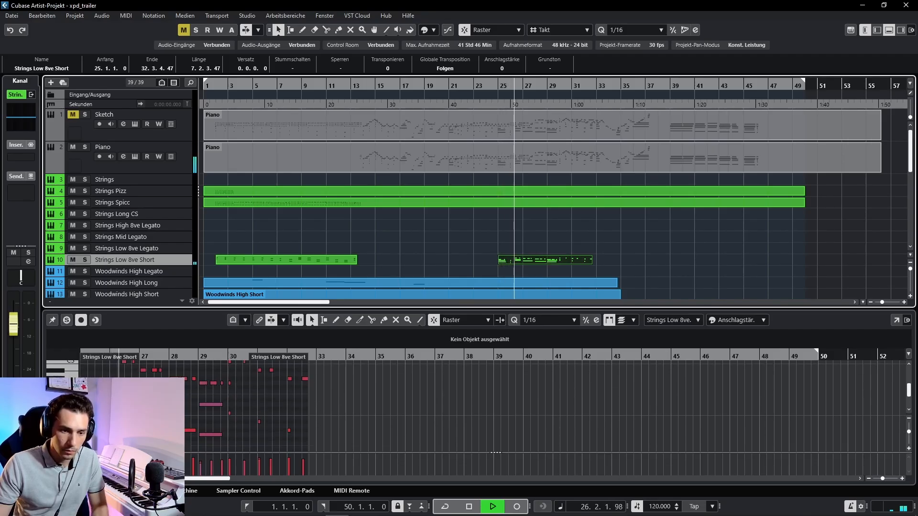
{"action": "key", "text": "space"}
Step: Move the Piano part's remaining notes in bars 25 to 32 to the same bars of the Strings Pizz part
{"action": "left_click", "coordinate": [515, 160]}
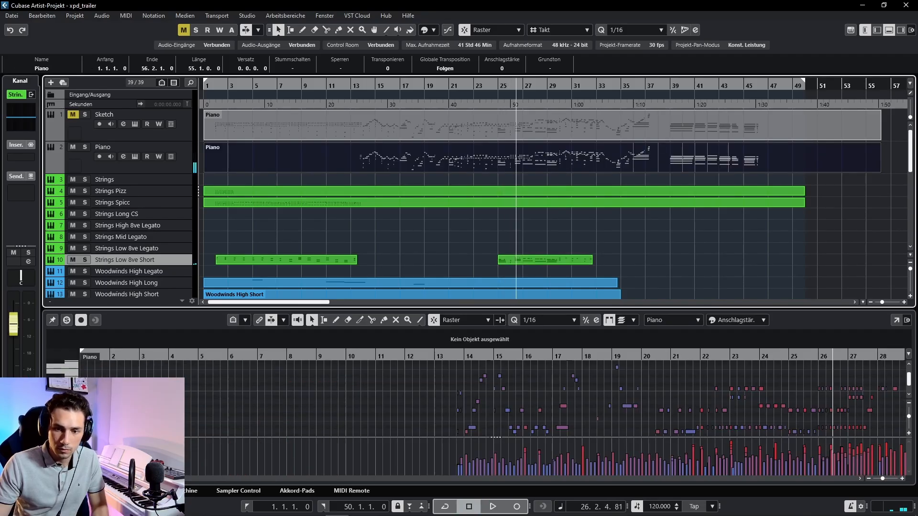
{"action": "left_click_drag", "start_coordinate": [515, 309], "coordinate": [515, 170]}
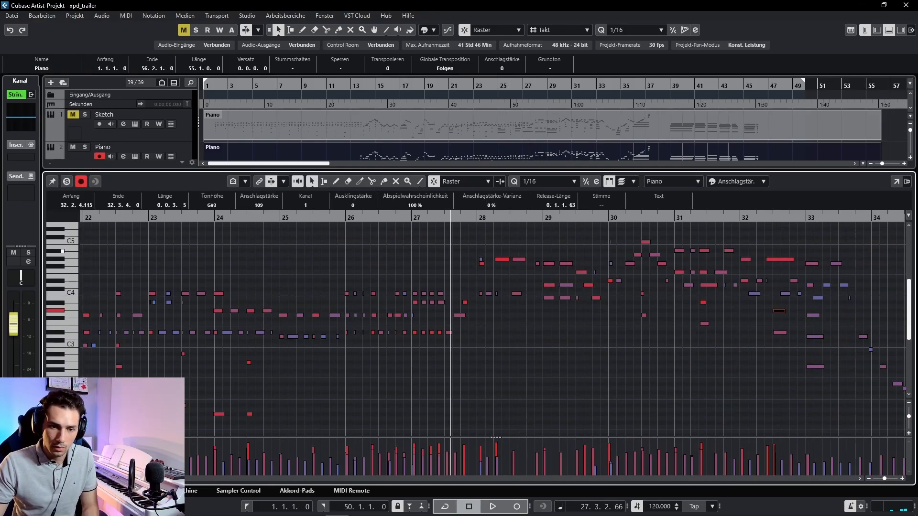
{"action": "left_click_drag", "start_coordinate": [279, 248], "coordinate": [627, 373]}
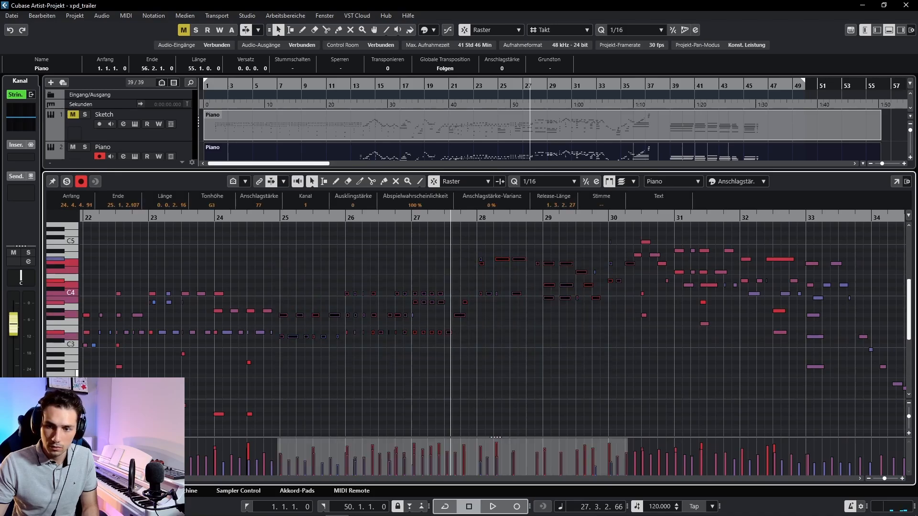
{"action": "left_click", "coordinate": [627, 373]}
{"action": "scroll", "coordinate": [604, 270], "scroll_direction": "down", "scroll_amount": 2}
{"action": "left_click_drag", "start_coordinate": [604, 270], "coordinate": [539, 317]}
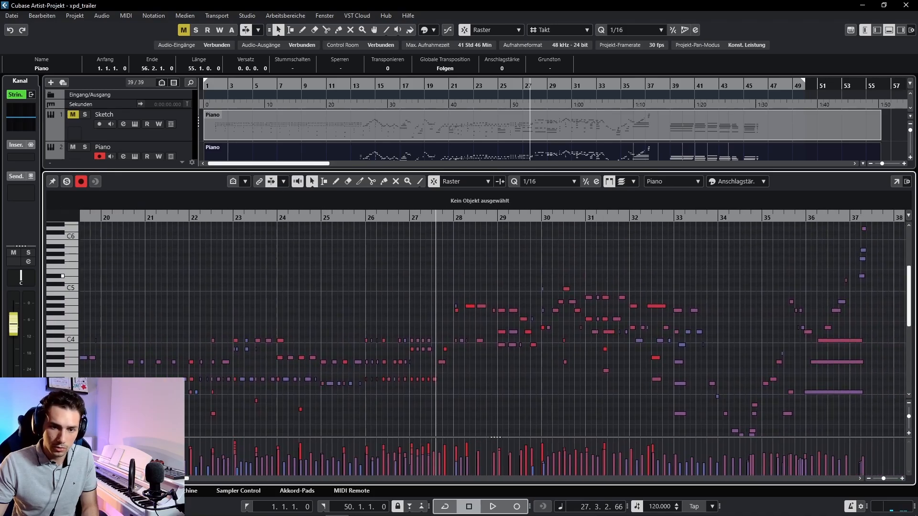
{"action": "left_click_drag", "start_coordinate": [322, 261], "coordinate": [669, 430]}
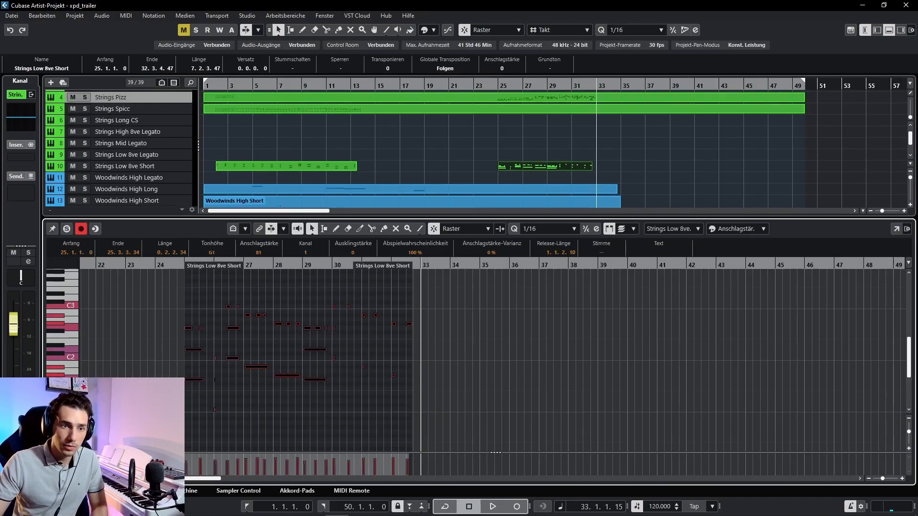
Step: Paste the copied Strings Low 8ve Short notes onto the Brass Mid Long track at bar 25
{"action": "scroll", "coordinate": [463, 148], "scroll_direction": "down", "scroll_amount": 6}
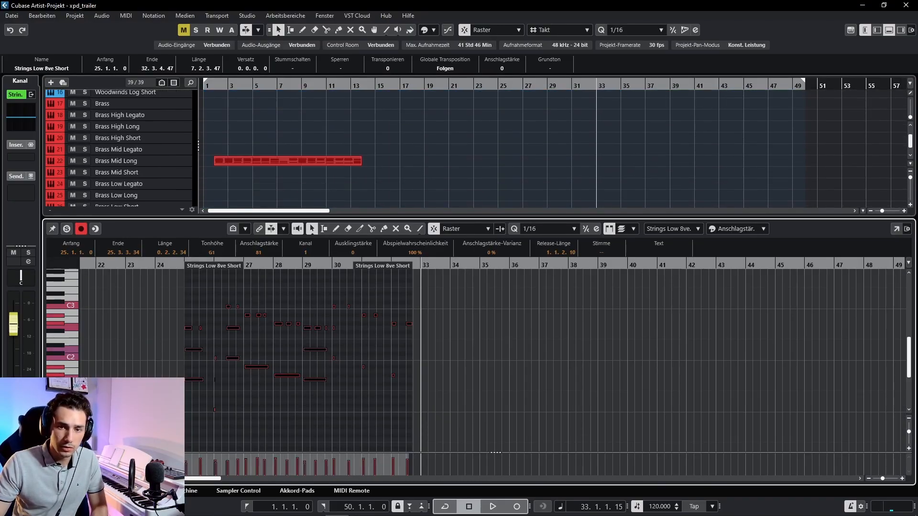
{"action": "left_click", "coordinate": [507, 161]}
{"action": "left_click", "coordinate": [129, 161]}
{"action": "key", "text": "alt+v"}
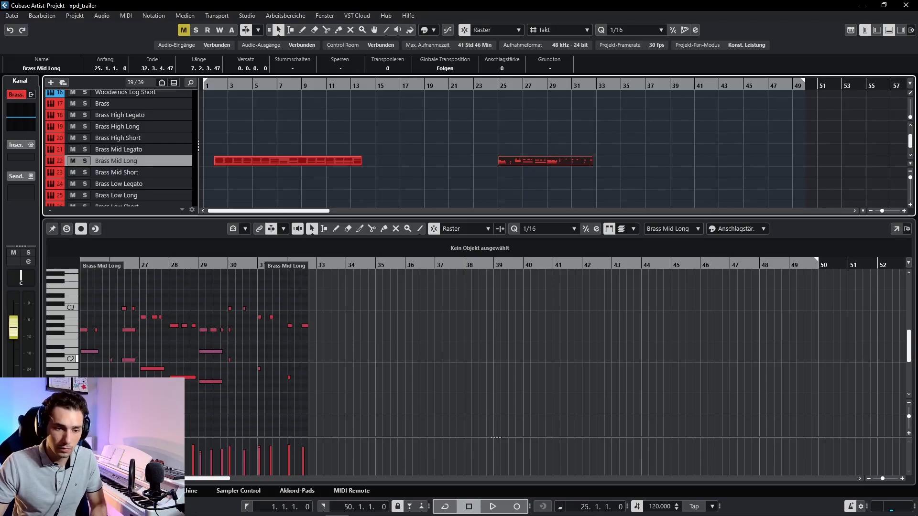
Step: Delete the repeated short upper notes in bars 25 to 29 of the new Brass Mid Long part, keeping each bar's main notes
{"action": "scroll", "coordinate": [217, 322], "scroll_direction": "left", "scroll_amount": 3}
{"action": "scroll", "coordinate": [217, 323], "scroll_direction": "up", "scroll_amount": 4}
{"action": "left_click", "coordinate": [186, 322]}
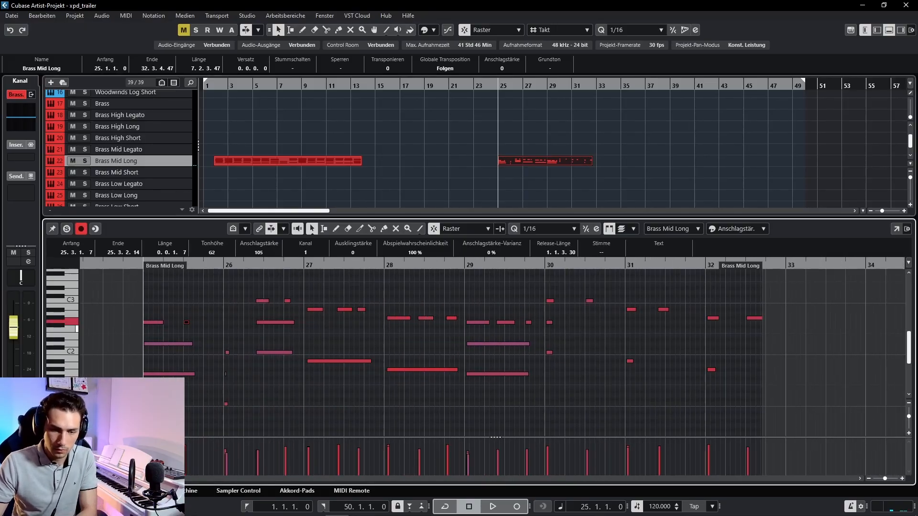
{"action": "key", "text": "Delete"}
{"action": "left_click_drag", "start_coordinate": [282, 290], "coordinate": [360, 325]}
{"action": "key", "text": "Delete"}
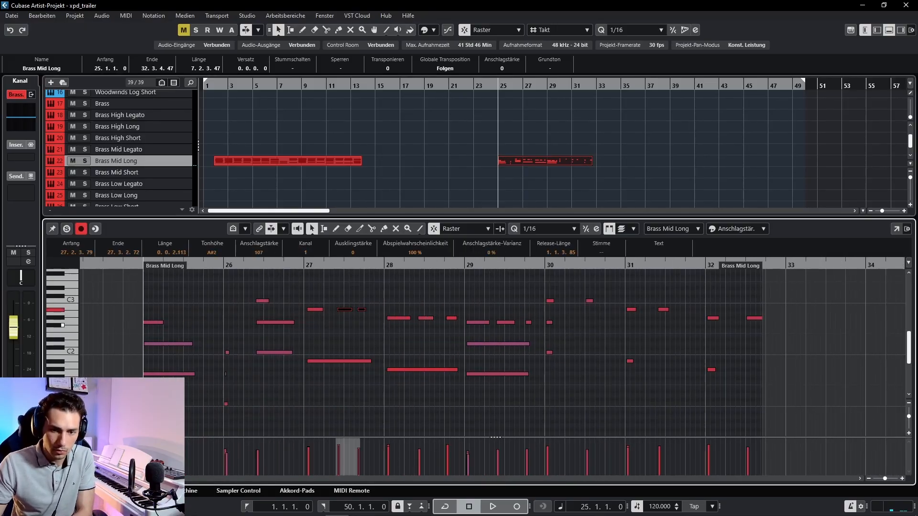
{"action": "key", "text": "Delete"}
{"action": "left_click_drag", "start_coordinate": [421, 306], "coordinate": [453, 326]}
{"action": "key", "text": "Delete"}
{"action": "left_click_drag", "start_coordinate": [513, 306], "coordinate": [550, 328]}
{"action": "key", "text": "Delete"}
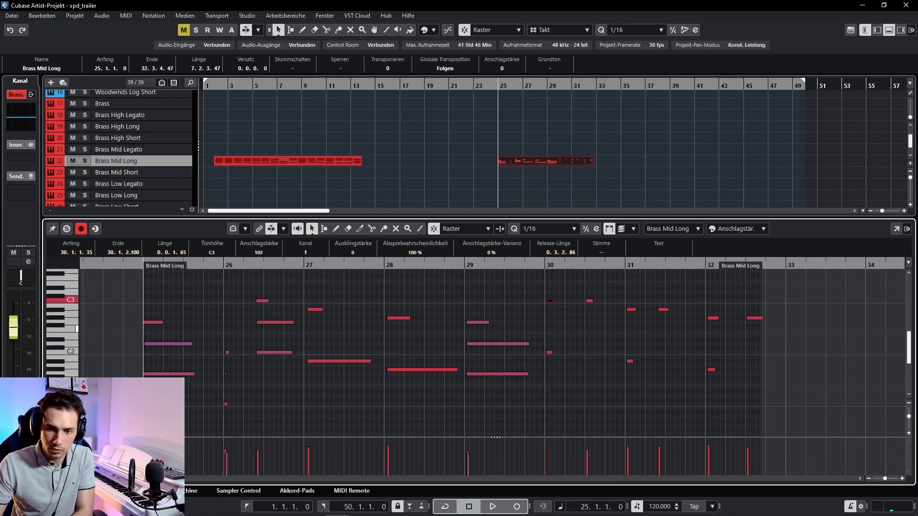
Step: Delete the second upper note in each of bars 30, 31 and 32 of the Brass Mid Long part
{"action": "key", "text": "Right"}
{"action": "key", "text": "Right"}
{"action": "key", "text": "Right"}
{"action": "key", "text": "Right"}
{"action": "key", "text": "Right"}
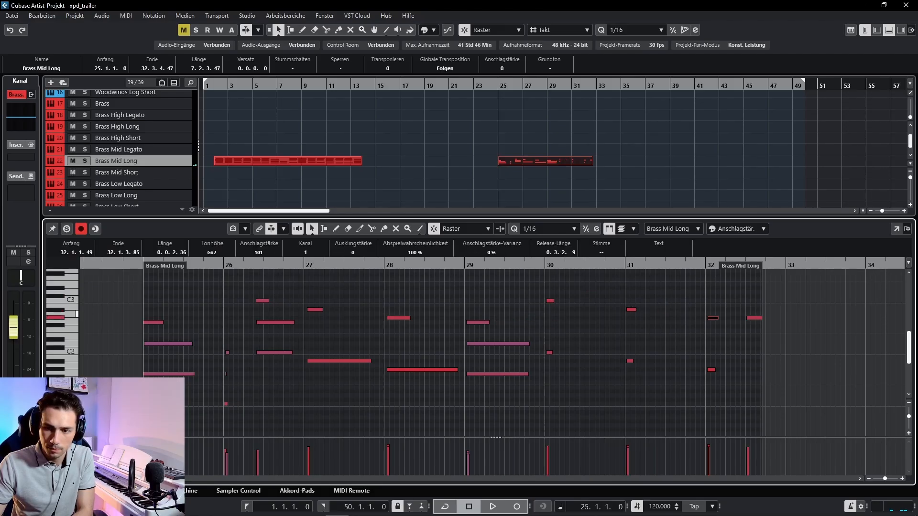
{"action": "key", "text": "Delete"}
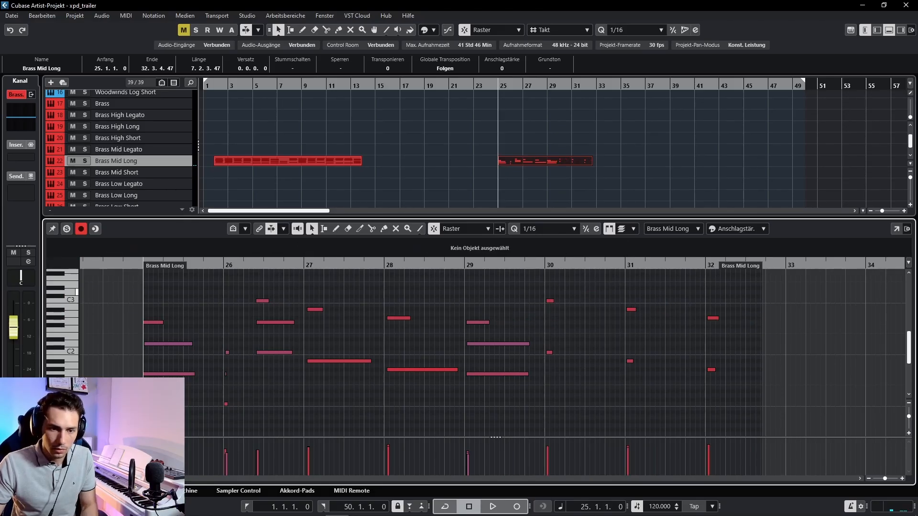
Step: Lengthen all notes of the new Brass Mid Long part by about half a bar and play back the result from bar 25
{"action": "left_click_drag", "start_coordinate": [134, 287], "coordinate": [727, 439]}
{"action": "left_click_drag", "start_coordinate": [715, 369], "coordinate": [758, 371]}
{"action": "left_click", "coordinate": [643, 348]}
{"action": "scroll", "coordinate": [467, 326], "scroll_direction": "down", "scroll_amount": 5}
{"action": "key", "text": "space"}
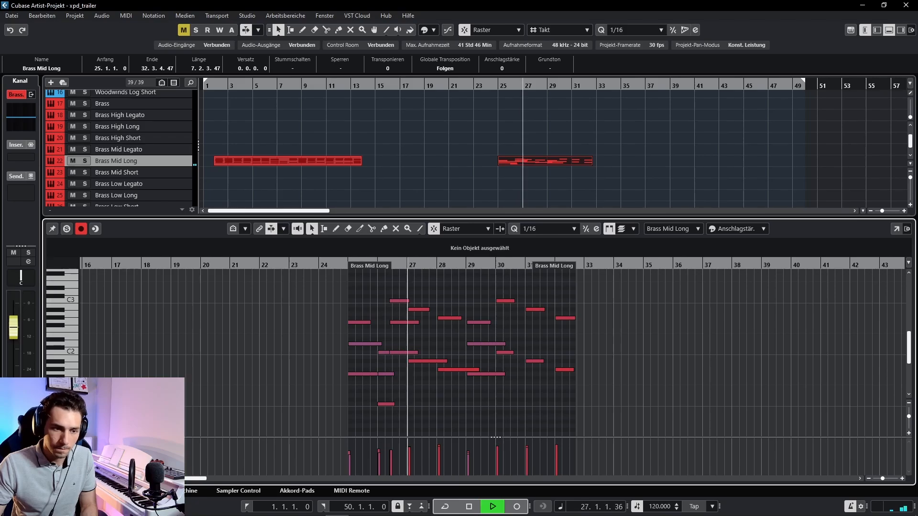
{"action": "key", "text": "space"}
{"action": "left_click_drag", "start_coordinate": [330, 288], "coordinate": [455, 388]}
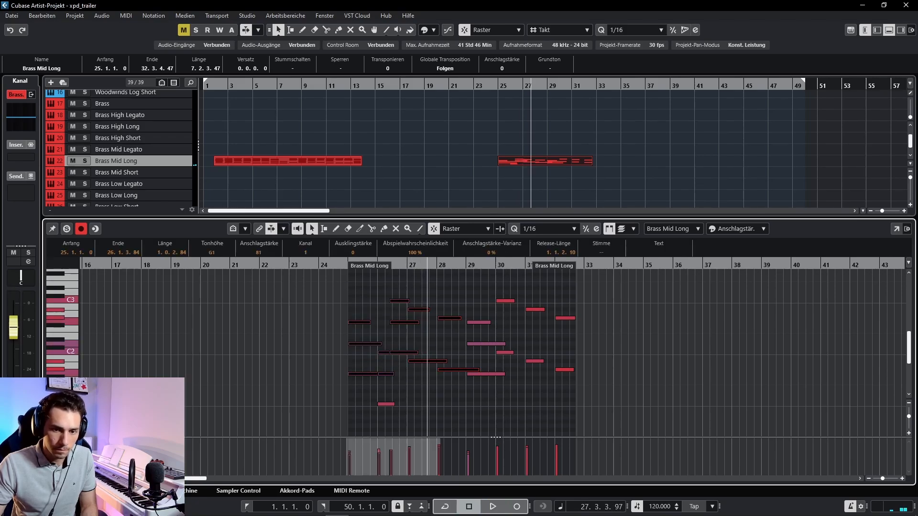
{"action": "key", "text": "ctrl+shift+a"}
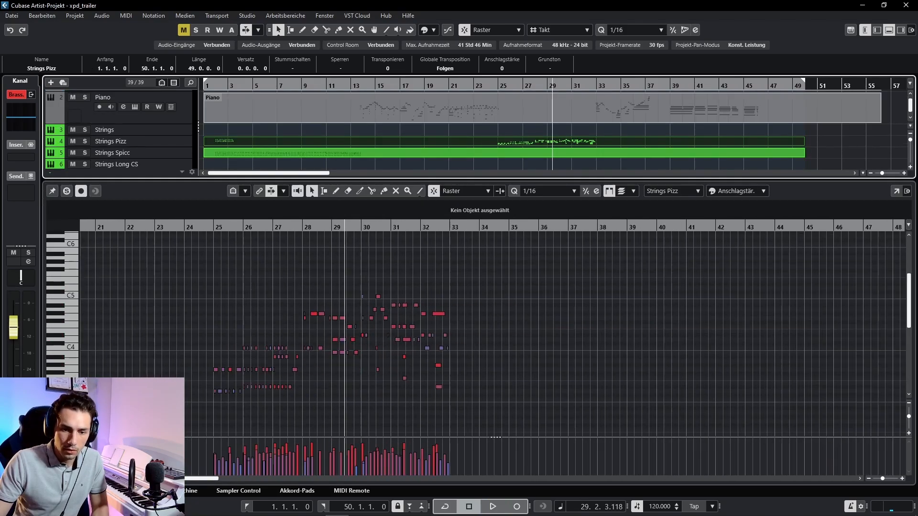
Step: Adjust the velocities of the Strings Pizz notes from about bar 26 to bar 30
{"action": "left_click_drag", "start_coordinate": [254, 406], "coordinate": [287, 339]}
{"action": "mouse_move", "coordinate": [256, 462]}
{"action": "left_mouse_down"}
{"action": "mouse_move", "coordinate": [477, 463]}
{"action": "mouse_move", "coordinate": [387, 466]}
{"action": "left_mouse_up"}
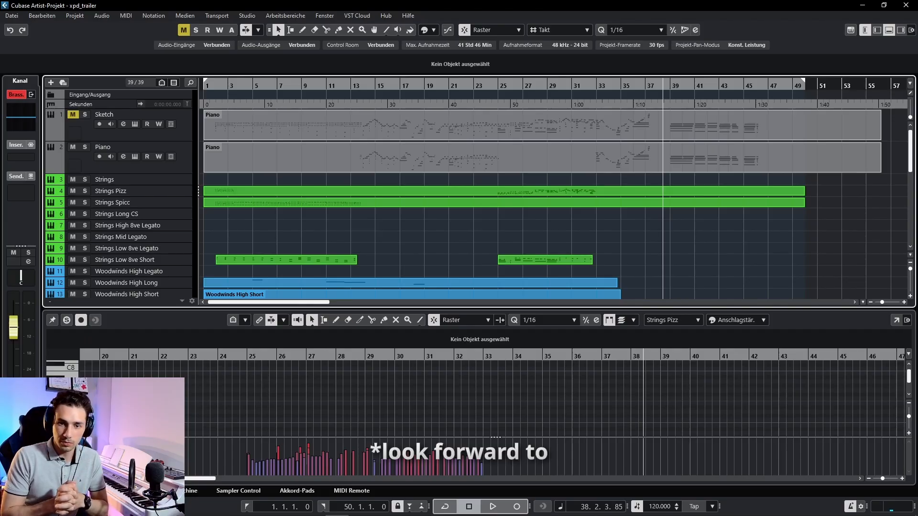
Step: Record a sustained part on the Stephensons Steam Band track from bar 13 to about bar 24
{"action": "scroll", "coordinate": [431, 191], "scroll_direction": "down", "scroll_amount": 12}
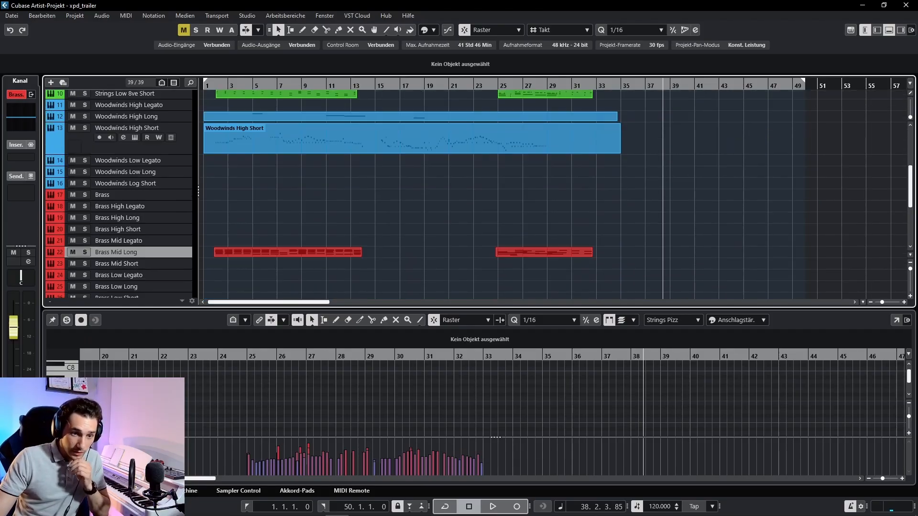
{"action": "left_click", "coordinate": [127, 249]}
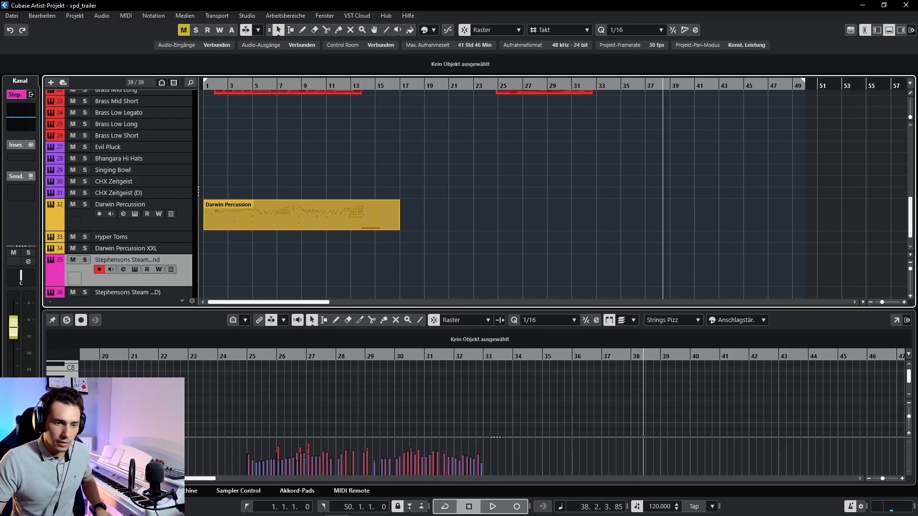
{"action": "left_click", "coordinate": [135, 269]}
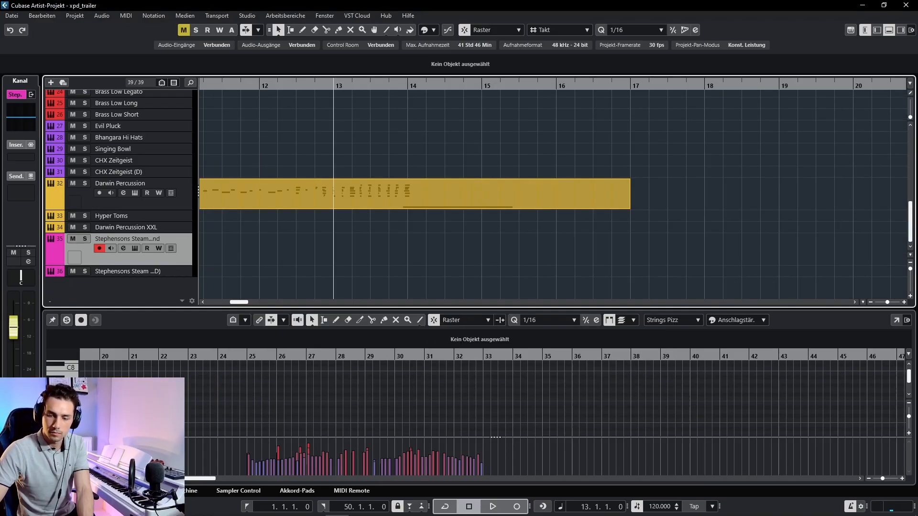
{"action": "key", "text": "KP_Multiply"}
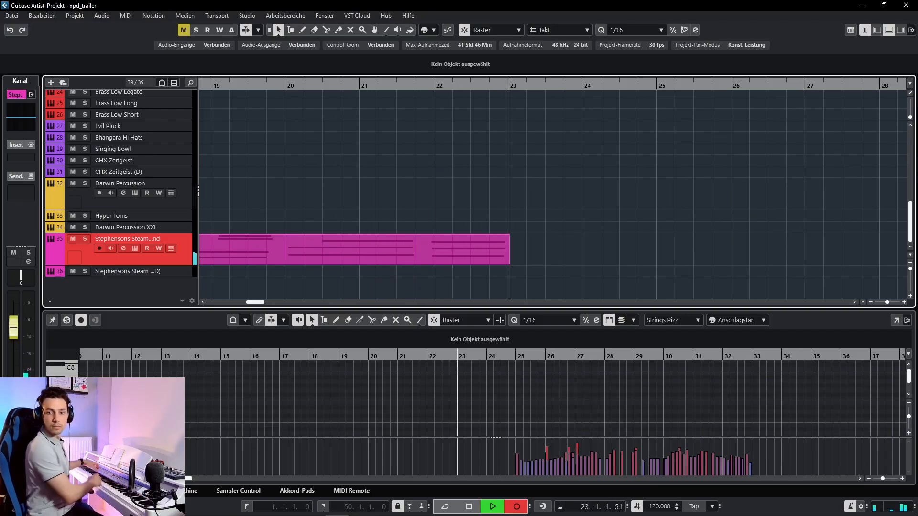
{"action": "scroll", "coordinate": [296, 191], "scroll_direction": "down", "scroll_amount": 2}
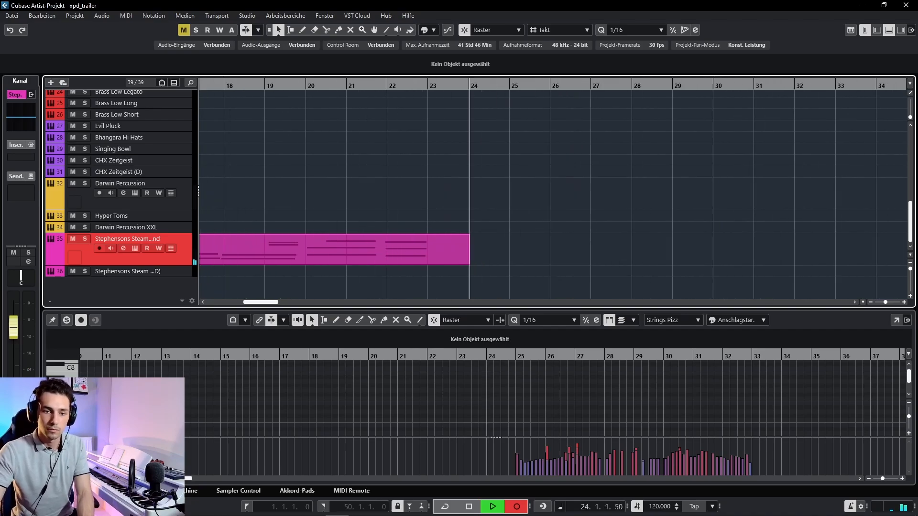
{"action": "key", "text": "space"}
{"action": "scroll", "coordinate": [297, 191], "scroll_direction": "down", "scroll_amount": 3}
Step: Record a second layer on the Stephensons Steam Band (D) track from bar 12 to about bar 24
{"action": "left_click", "coordinate": [128, 272]}
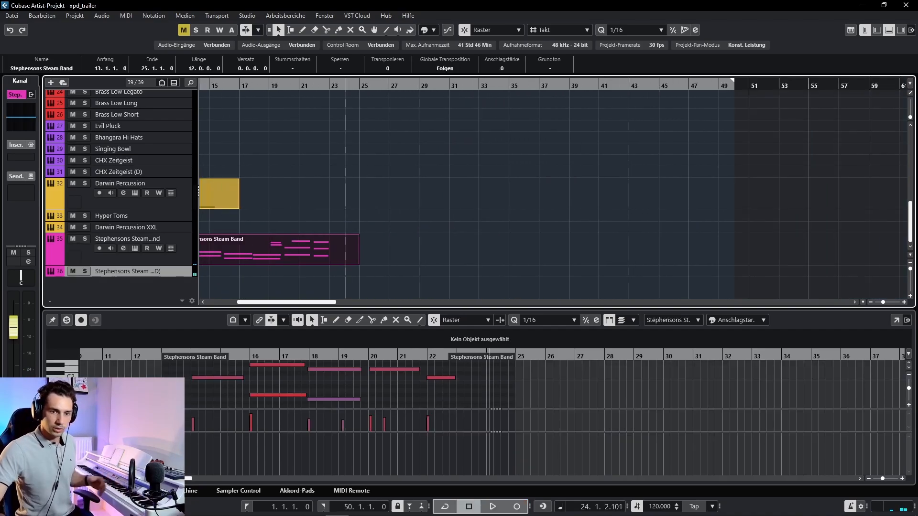
{"action": "left_click", "coordinate": [334, 287]}
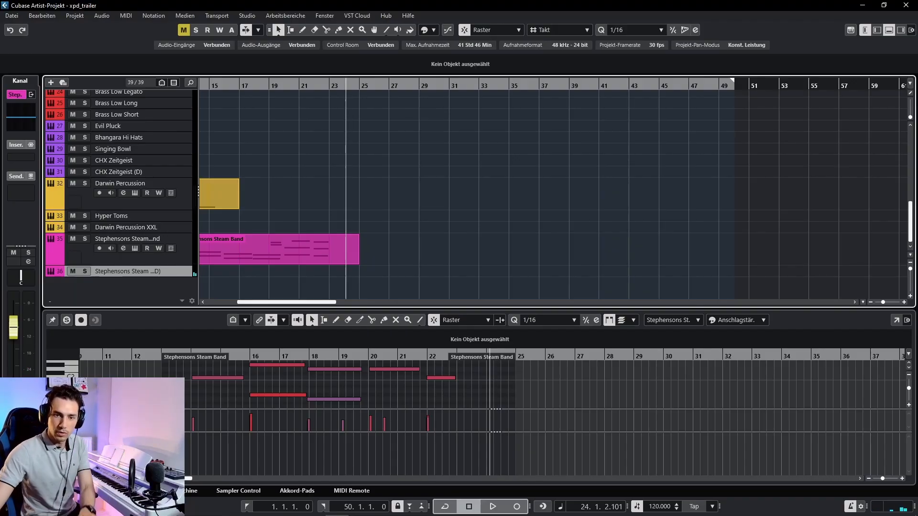
{"action": "scroll", "coordinate": [283, 194], "scroll_direction": "down", "scroll_amount": 2}
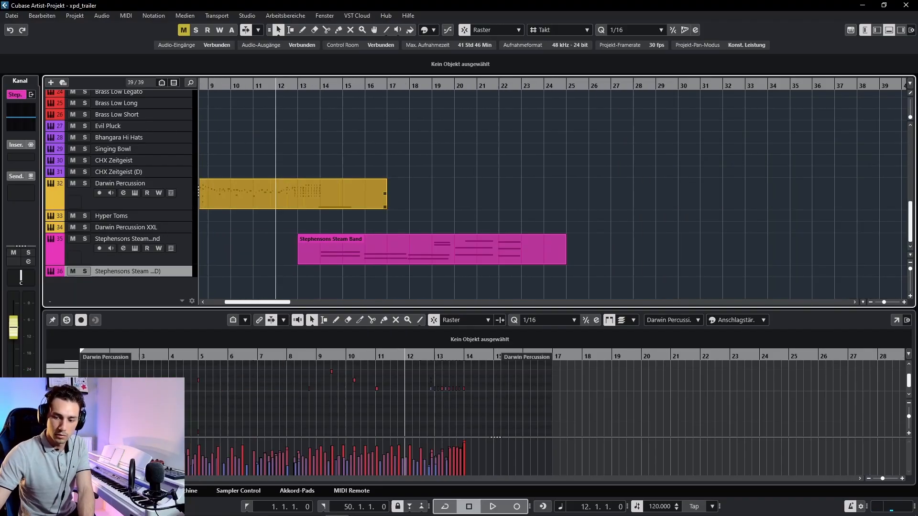
{"action": "key", "text": "KP_Multiply"}
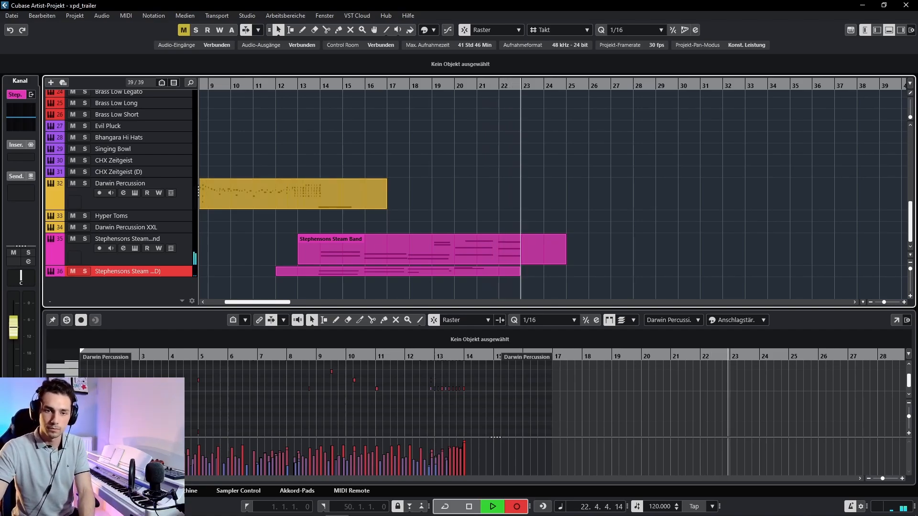
{"action": "key", "text": "space"}
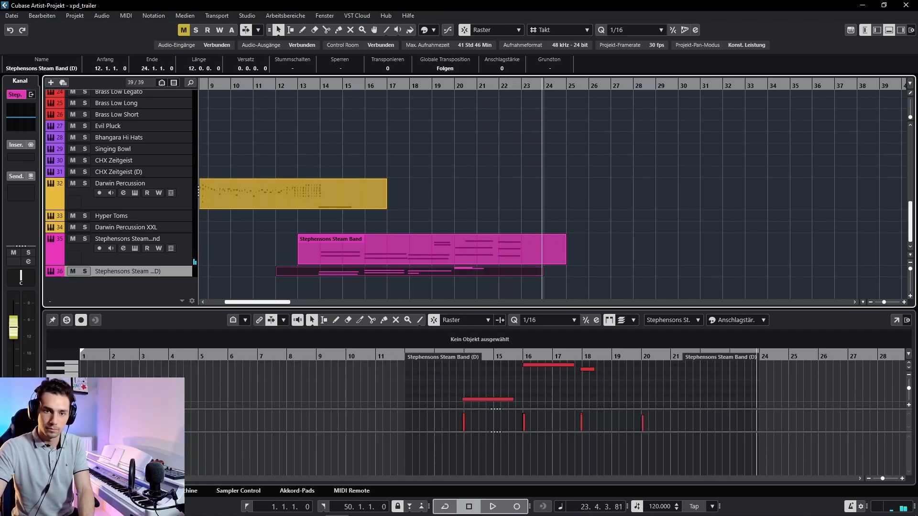
Step: Review the arrangement and audition the purple instrument tracks from CHX Zeitgeist up to Evil Pluck
{"action": "scroll", "coordinate": [478, 196], "scroll_direction": "up", "scroll_amount": 5}
{"action": "left_click", "coordinate": [478, 216]}
{"action": "scroll", "coordinate": [478, 196], "scroll_direction": "up", "scroll_amount": 4}
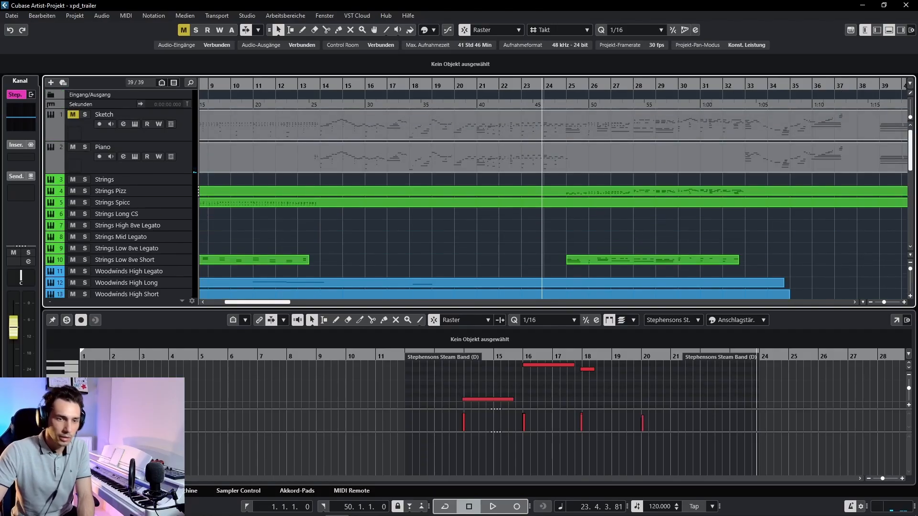
{"action": "scroll", "coordinate": [477, 196], "scroll_direction": "down", "scroll_amount": 8}
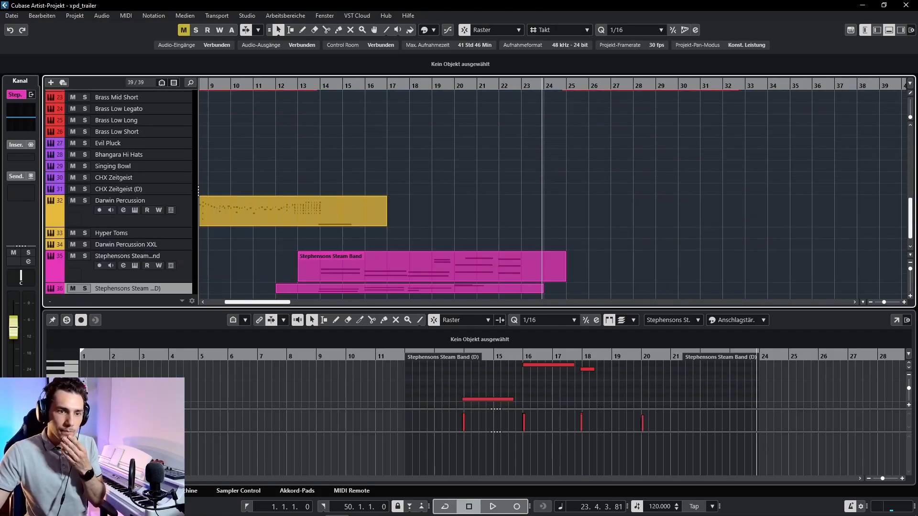
{"action": "left_click", "coordinate": [114, 177]}
{"action": "left_click", "coordinate": [113, 166]}
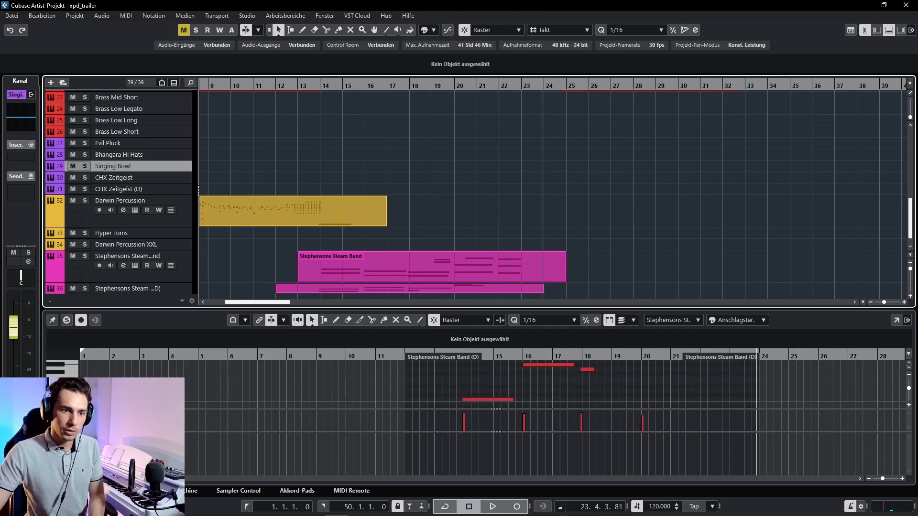
{"action": "key", "text": "Up"}
{"action": "key", "text": "Up"}
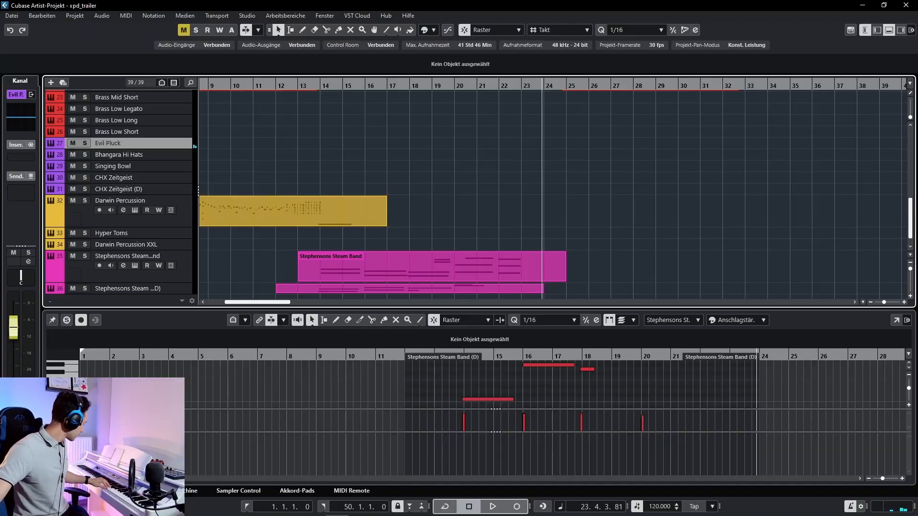
Step: Record a part on the Evil Pluck track starting at bar 13
{"action": "scroll", "coordinate": [182, 253], "scroll_direction": "up", "scroll_amount": 10}
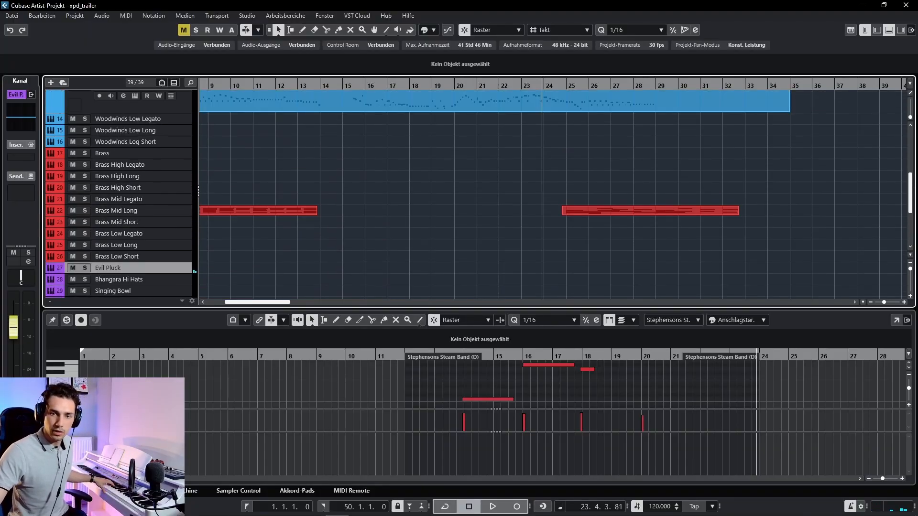
{"action": "left_click", "coordinate": [297, 85]}
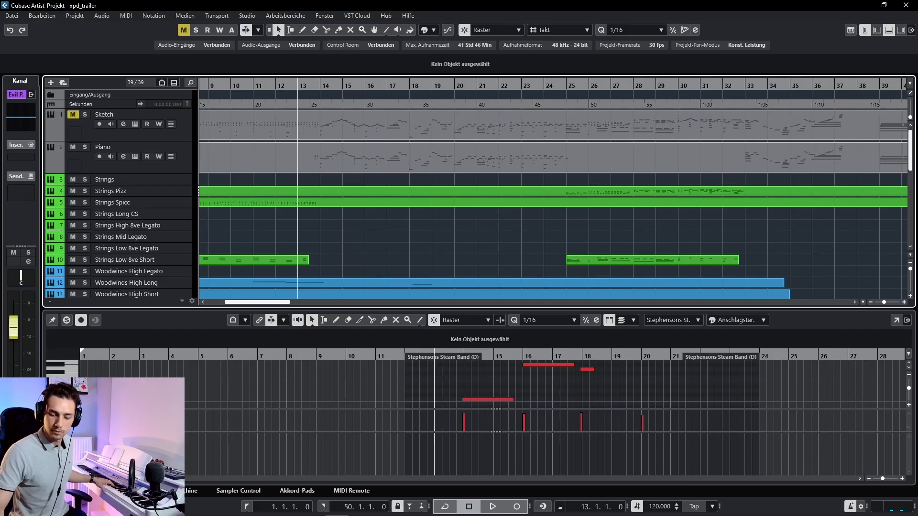
{"action": "key", "text": "KP_Multiply"}
{"action": "scroll", "coordinate": [430, 191], "scroll_direction": "down", "scroll_amount": 6}
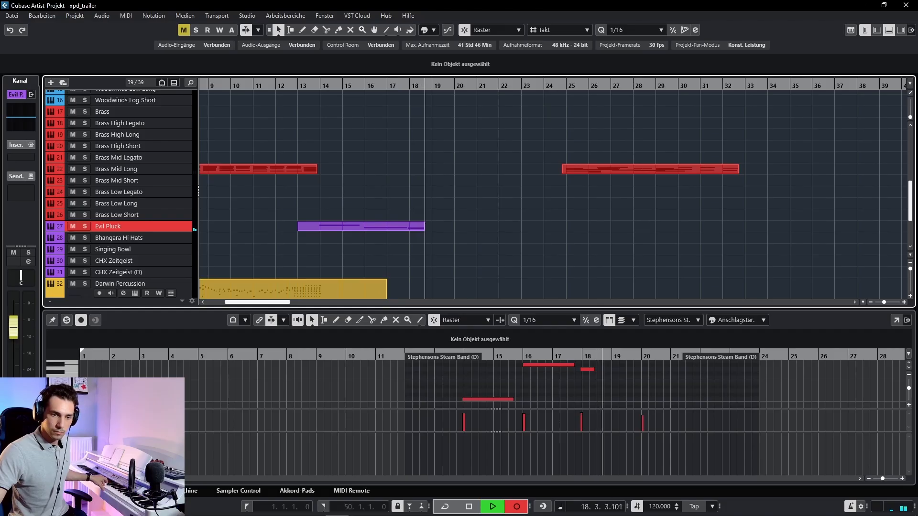
Step: Continue the running recording on the Bhangara Hi Hats track from bar 19 to about the end of bar 20
{"action": "left_click", "coordinate": [166, 238]}
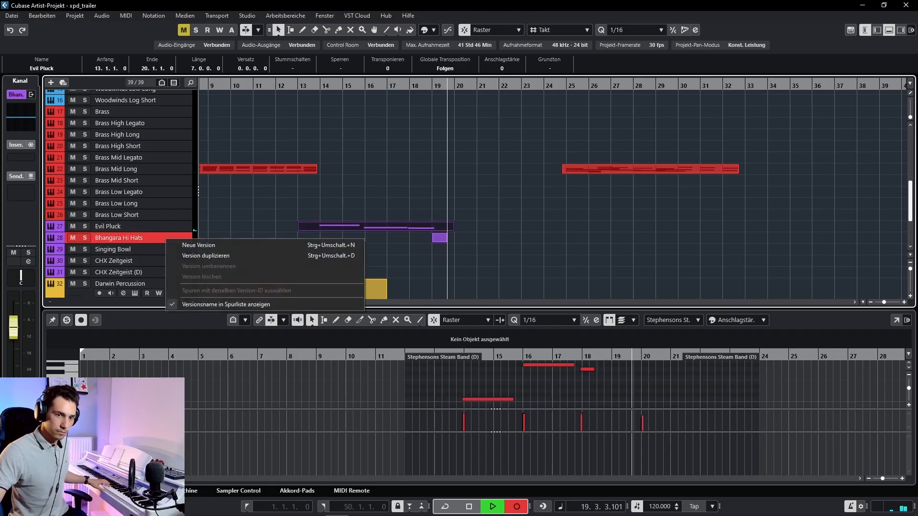
{"action": "key", "text": "Escape"}
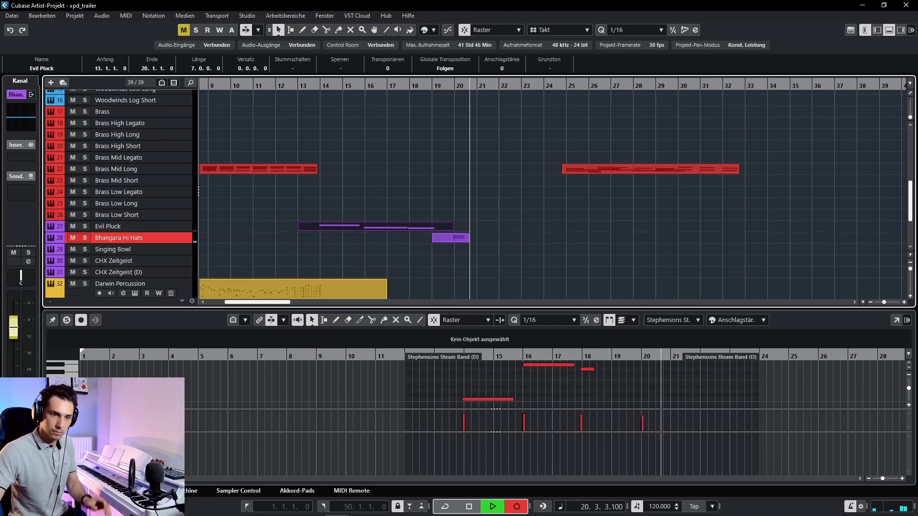
{"action": "key", "text": "space"}
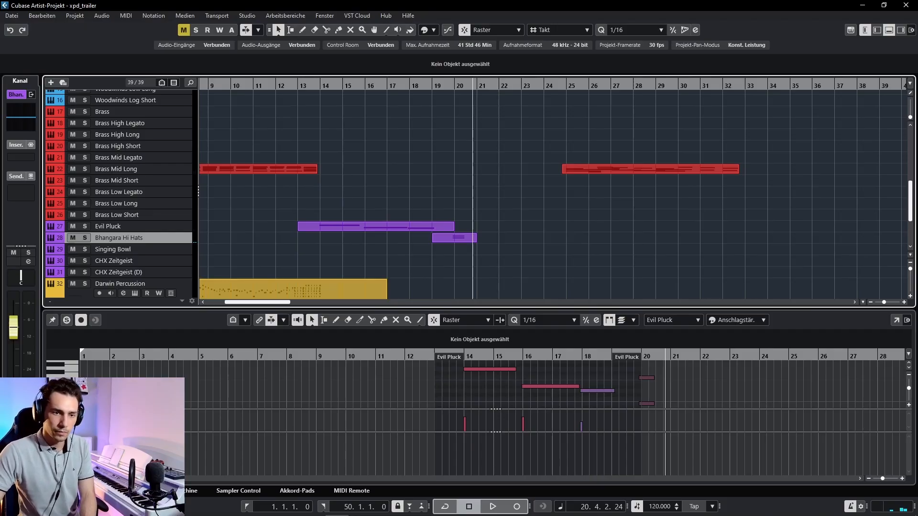
Step: Lower the Evil Pluck channel's volume and play back the new Evil Pluck and Bhangara Hi Hats parts from bar 13
{"action": "left_click", "coordinate": [182, 224], "text": "shift"}
{"action": "left_click_drag", "start_coordinate": [14, 328], "coordinate": [14, 384]}
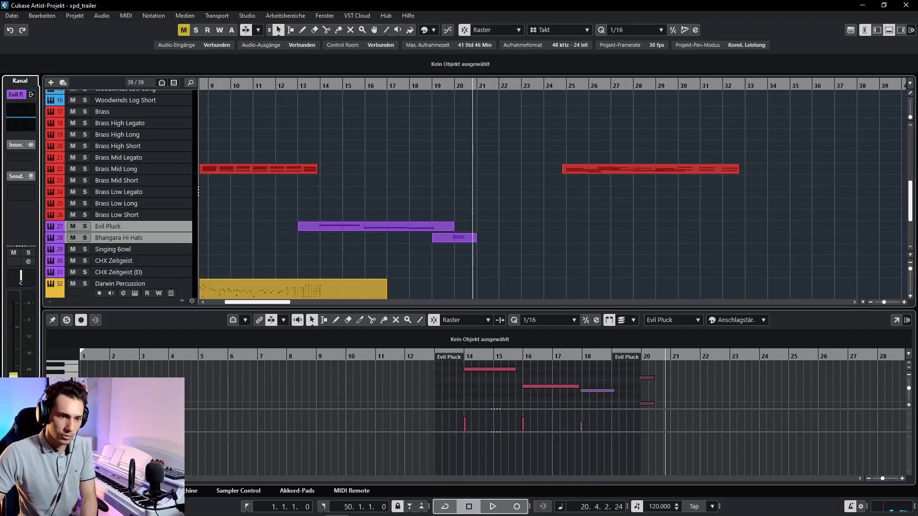
{"action": "left_click", "coordinate": [308, 87]}
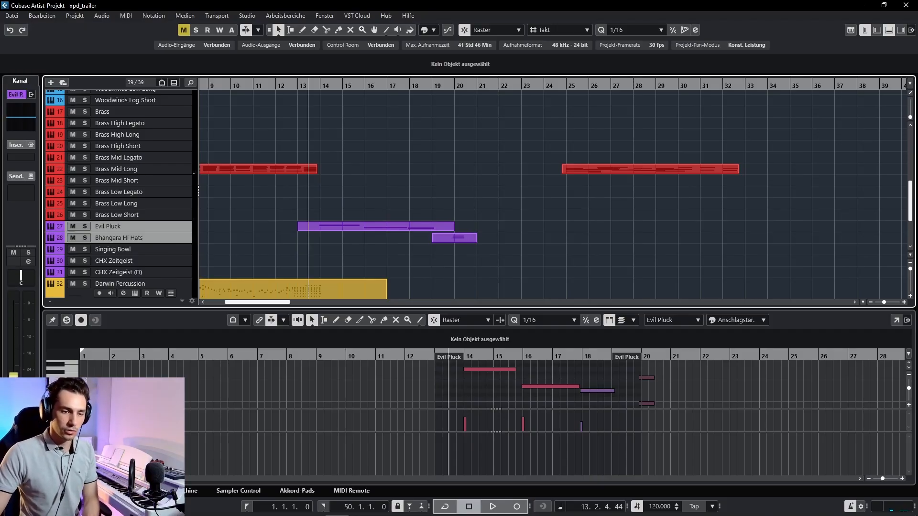
{"action": "key", "text": "space"}
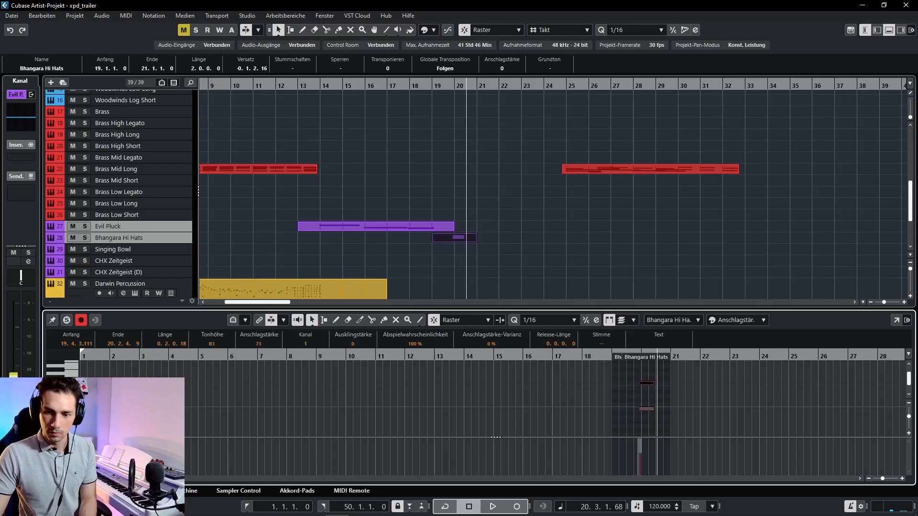
Step: Lengthen both Bhangara Hi Hats notes to about three bars, lower their velocity to 36 and play back the result
{"action": "left_click_drag", "start_coordinate": [654, 408], "coordinate": [729, 409]}
{"action": "key", "text": "space"}
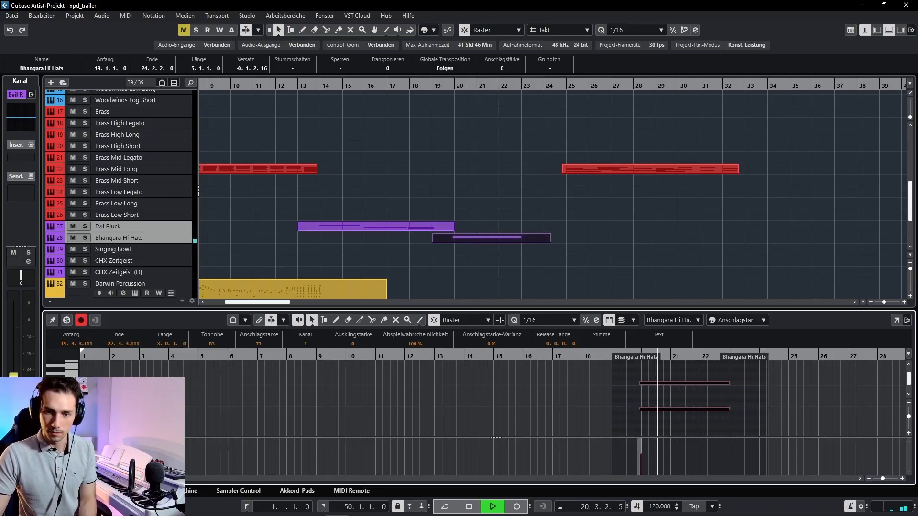
{"action": "left_click_drag", "start_coordinate": [641, 454], "coordinate": [641, 464]}
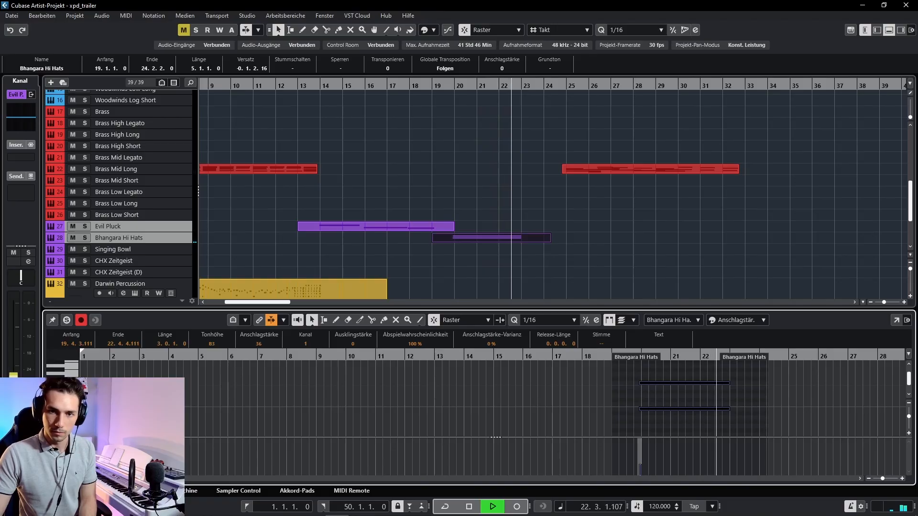
{"action": "scroll", "coordinate": [345, 191], "scroll_direction": "down", "scroll_amount": 3}
{"action": "scroll", "coordinate": [345, 191], "scroll_direction": "up", "scroll_amount": 5}
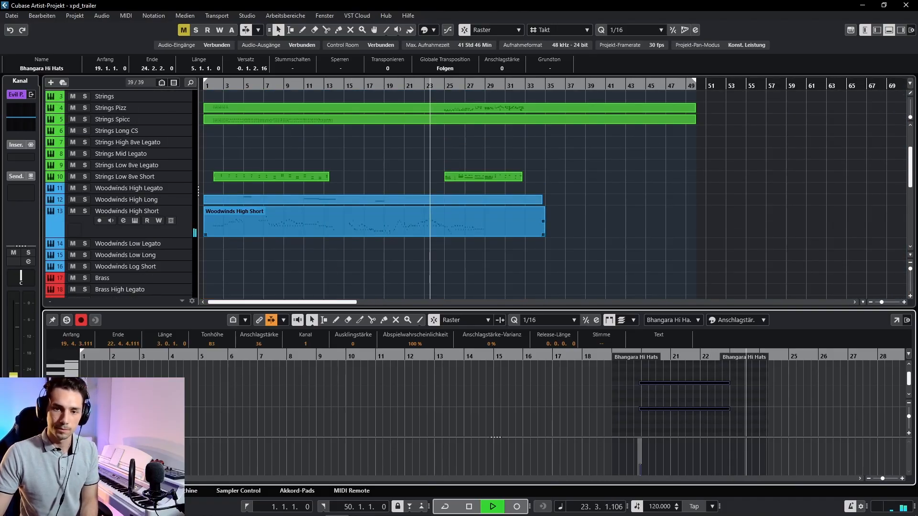
{"action": "left_click", "coordinate": [345, 191]}
{"action": "key", "text": "space"}
Step: Audition the instrument tracks from Singing Bowl downward through the CHX Zeitgeist, percussion and Stephensons Steam Band sounds
{"action": "scroll", "coordinate": [478, 192], "scroll_direction": "down", "scroll_amount": 6}
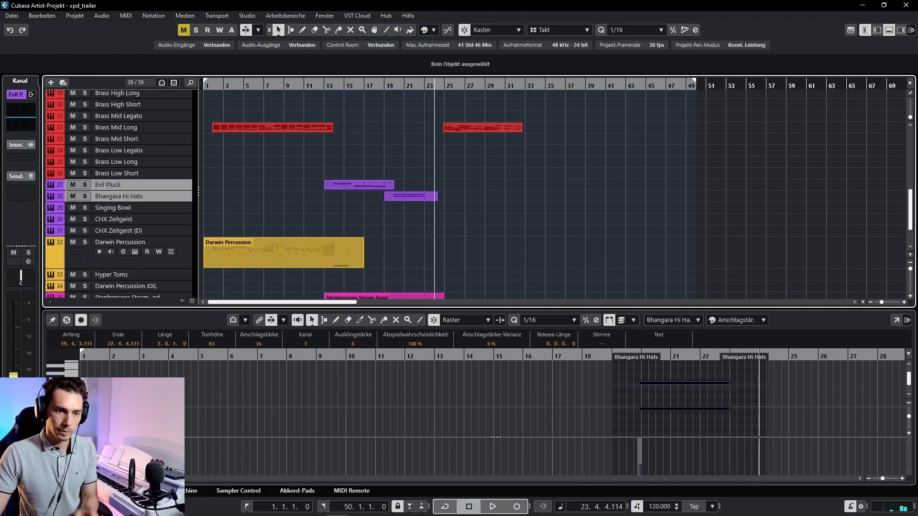
{"action": "left_click", "coordinate": [143, 208]}
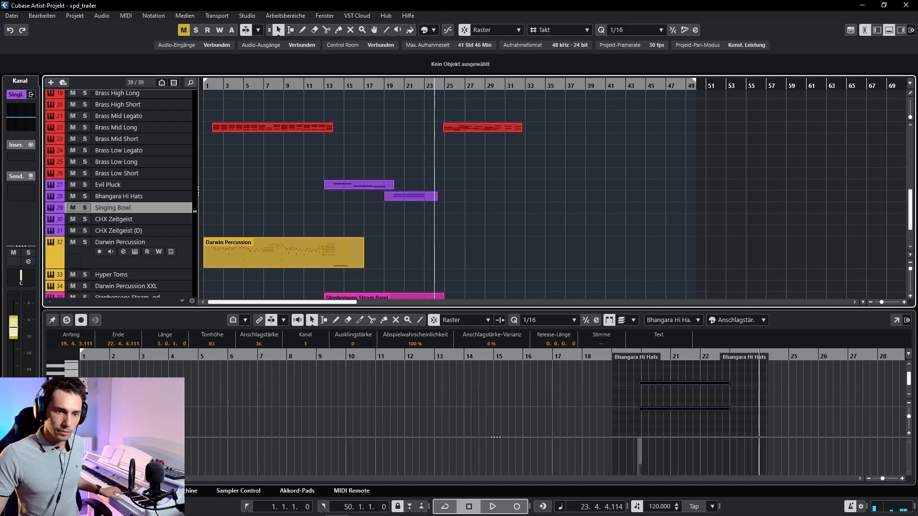
{"action": "key", "text": "Down"}
{"action": "key", "text": "Down"}
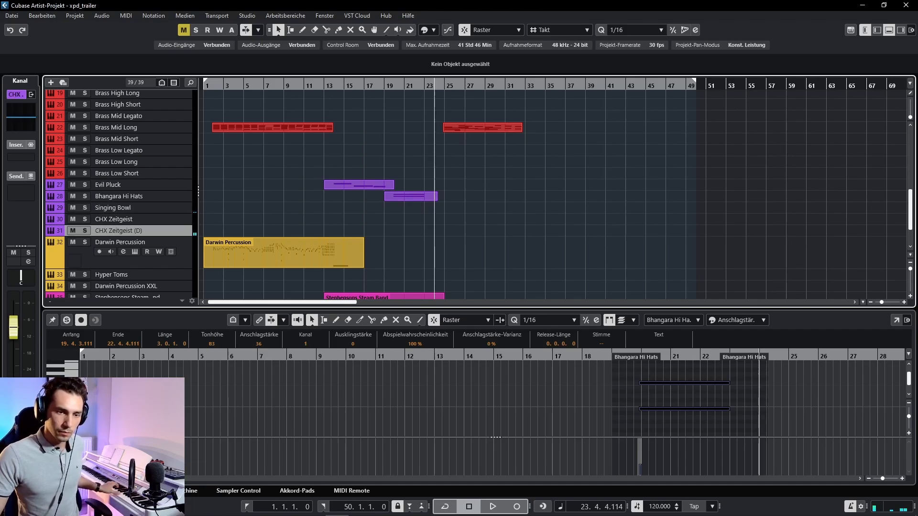
{"action": "key", "text": "Down"}
{"action": "key", "text": "Down"}
{"action": "key", "text": "Down"}
{"action": "key", "text": "Down"}
{"action": "key", "text": "Down"}
{"action": "key", "text": "Down"}
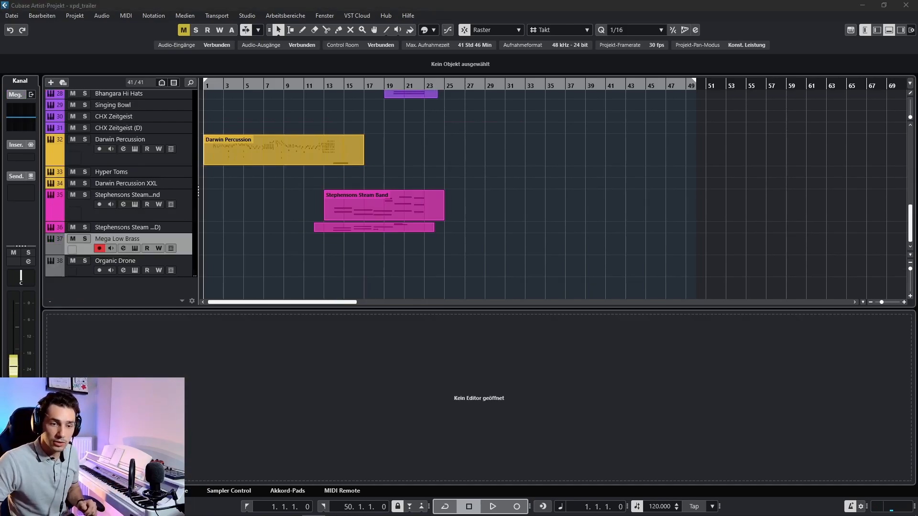
Step: Audition Mega Low Brass and Organic Drone, and record a Mega Low Brass part from bar 1 to about bar 15
{"action": "left_click", "coordinate": [144, 261]}
{"action": "key", "text": "Up"}
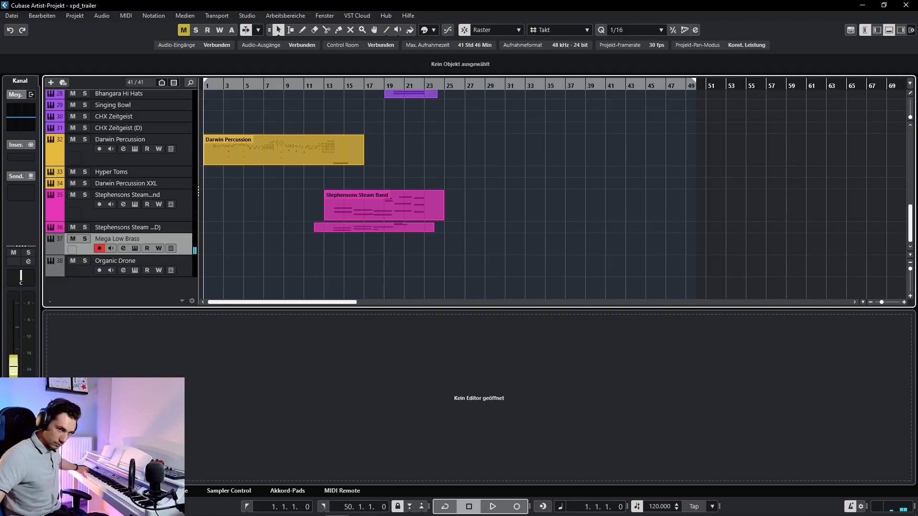
{"action": "left_click", "coordinate": [115, 261]}
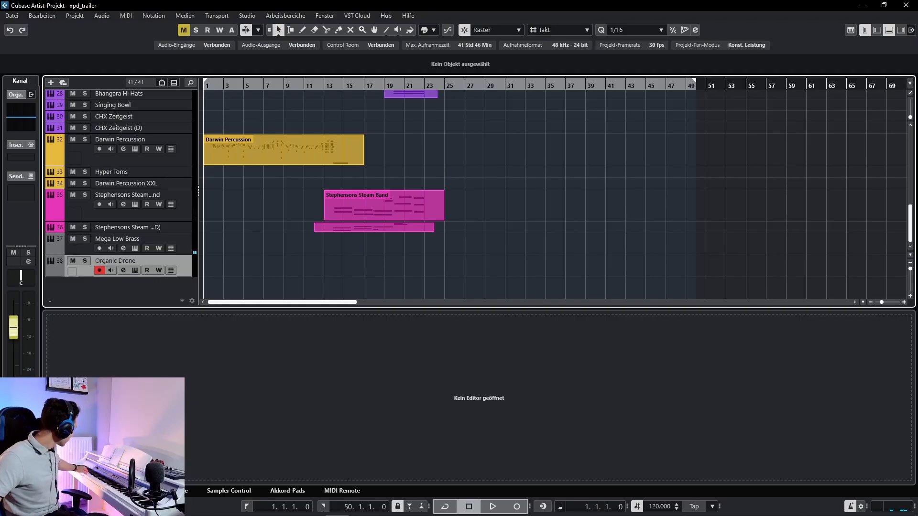
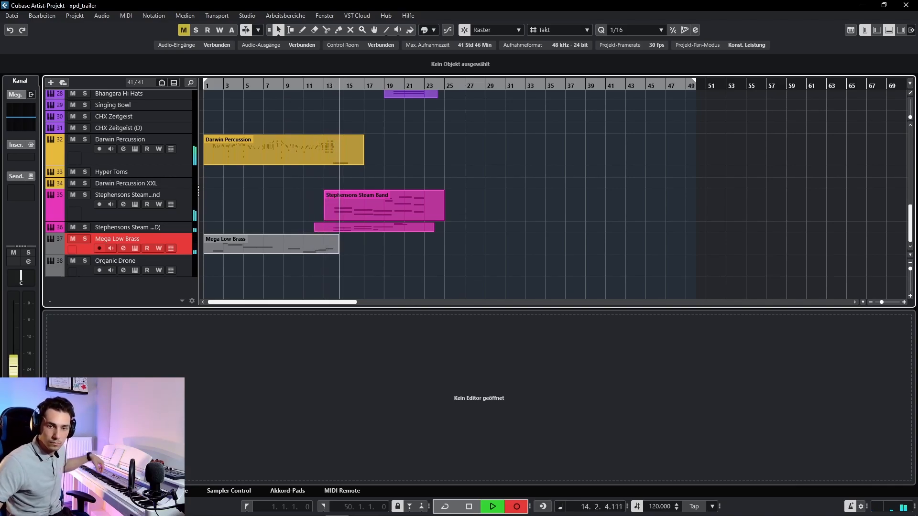
{"action": "key", "text": "space"}
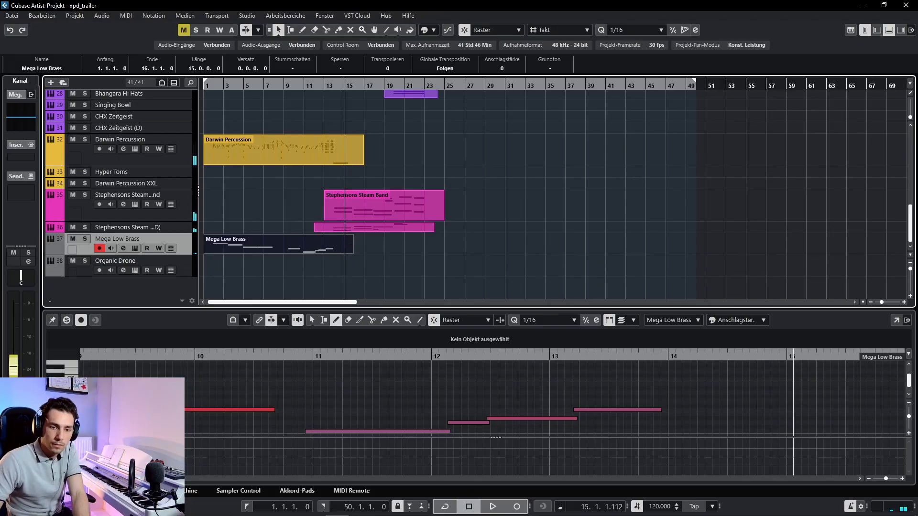
Step: Enlarge the note editor, raise the Mega Low Brass note at bar 5 by one semitone and return the playhead to bar 1
{"action": "left_click_drag", "start_coordinate": [289, 309], "coordinate": [288, 261]}
{"action": "scroll", "coordinate": [304, 361], "scroll_direction": "down", "scroll_amount": 4}
{"action": "left_click_drag", "start_coordinate": [198, 365], "coordinate": [334, 395]}
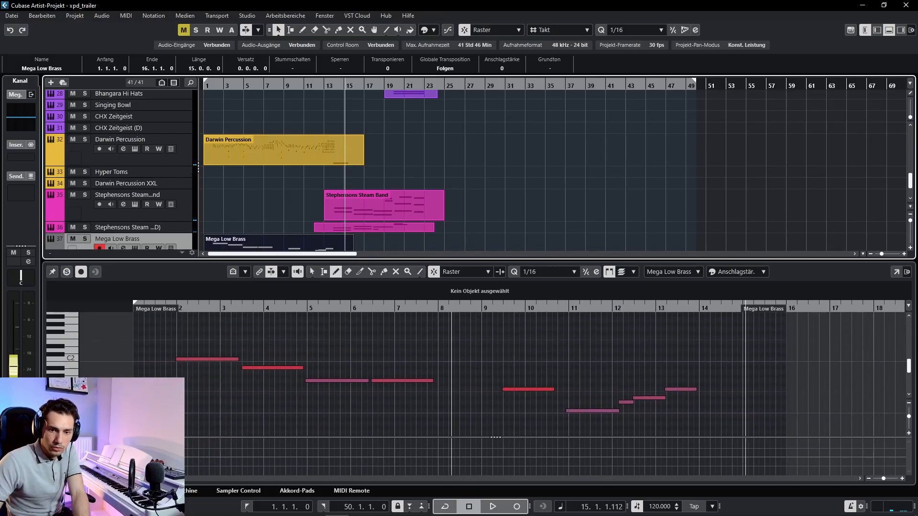
{"action": "left_click", "coordinate": [311, 271]}
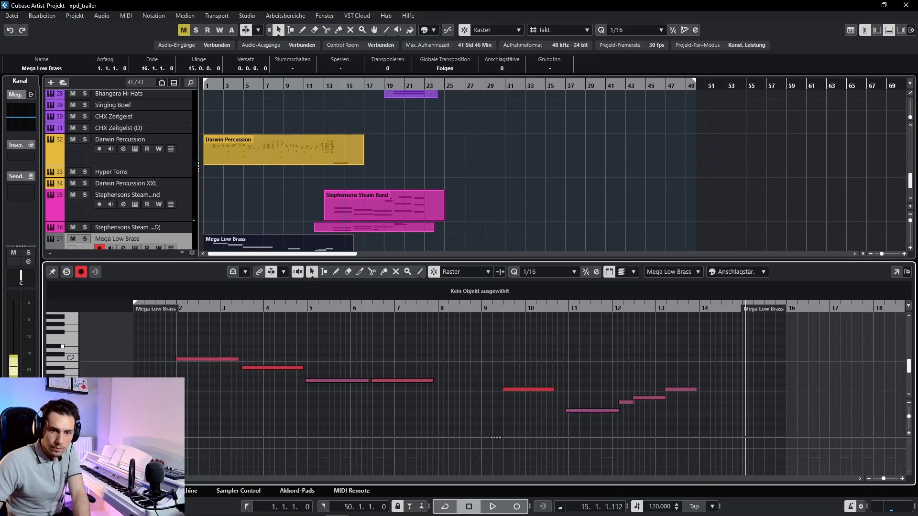
{"action": "left_click_drag", "start_coordinate": [335, 380], "coordinate": [336, 377]}
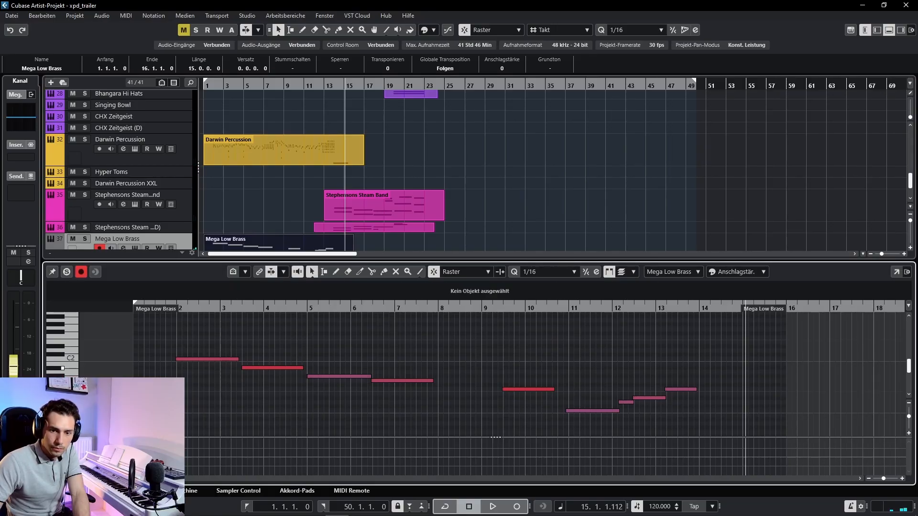
{"action": "left_click_drag", "start_coordinate": [184, 304], "coordinate": [160, 304]}
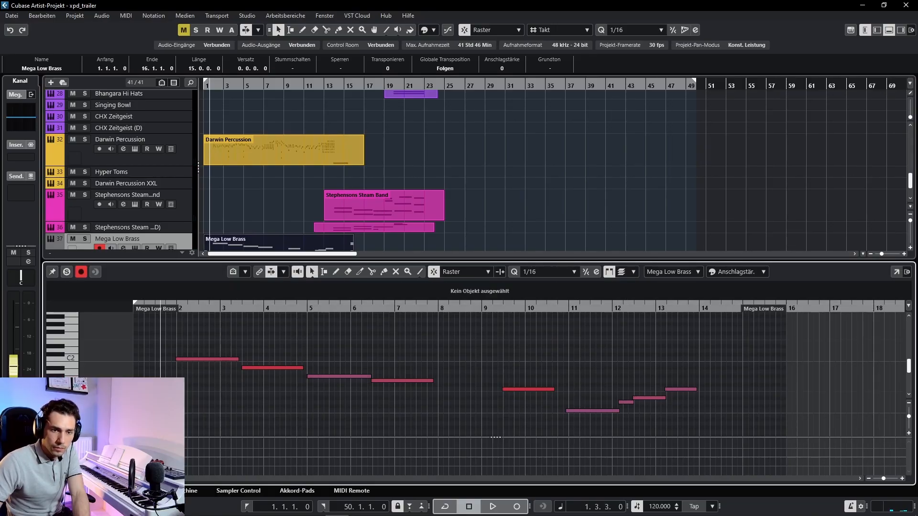
Step: Record an Organic Drone part from bar 13 to about bar 22
{"action": "scroll", "coordinate": [268, 191], "scroll_direction": "down", "scroll_amount": 3}
{"action": "scroll", "coordinate": [225, 191], "scroll_direction": "up", "scroll_amount": 5}
{"action": "scroll", "coordinate": [225, 191], "scroll_direction": "down", "scroll_amount": 3}
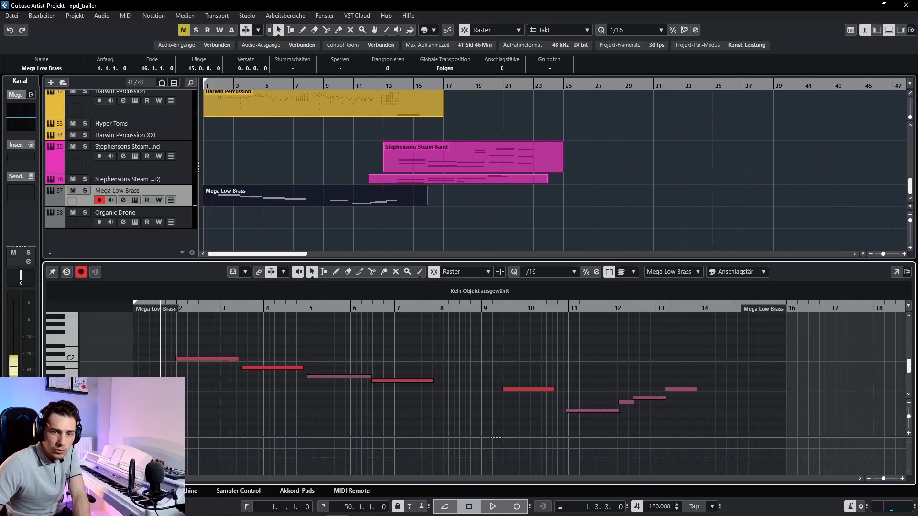
{"action": "left_click", "coordinate": [268, 229]}
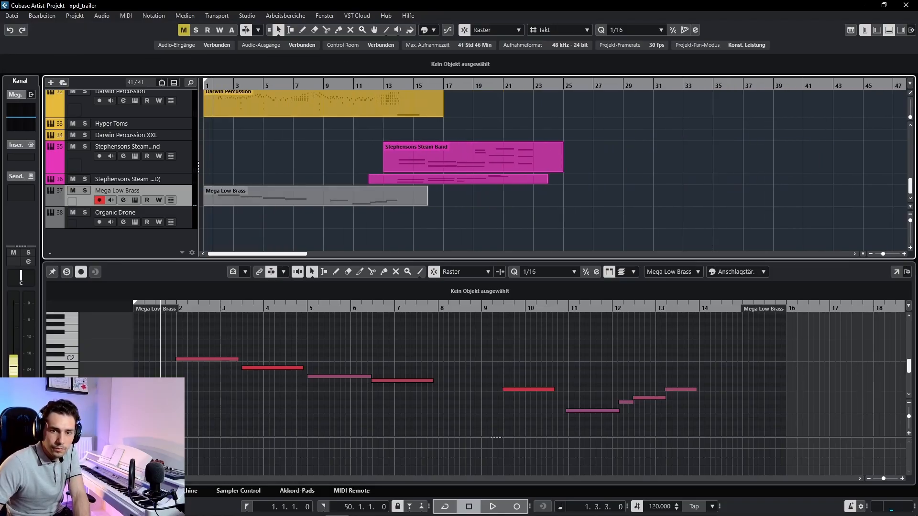
{"action": "left_click_drag", "start_coordinate": [399, 86], "coordinate": [383, 85]}
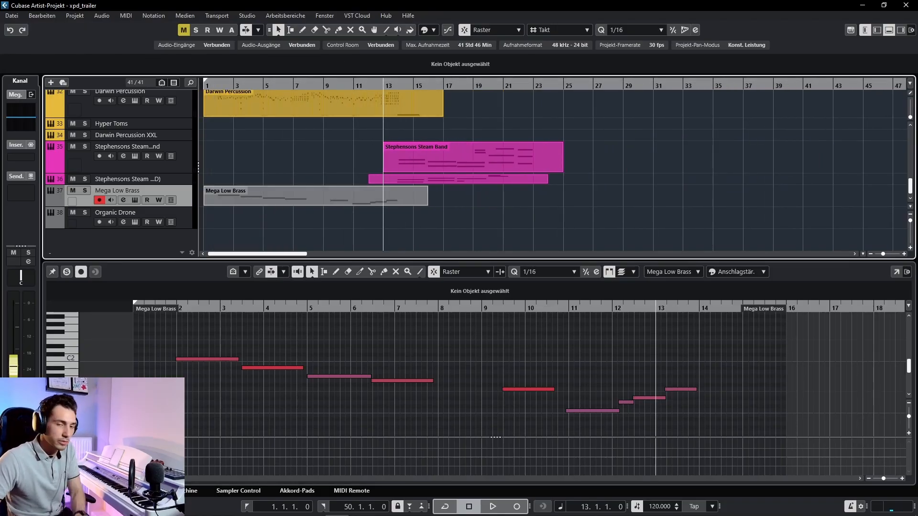
{"action": "left_click", "coordinate": [116, 213]}
{"action": "key", "text": "KP_Multiply"}
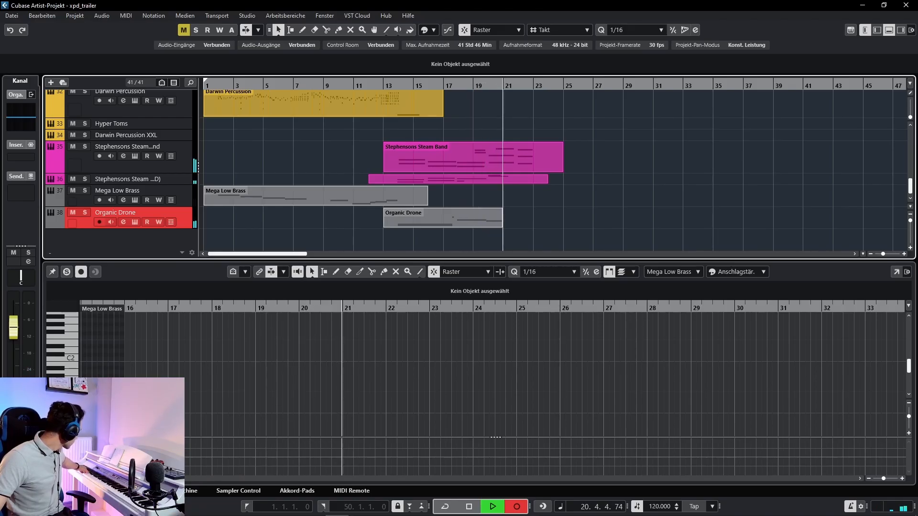
{"action": "key", "text": "space"}
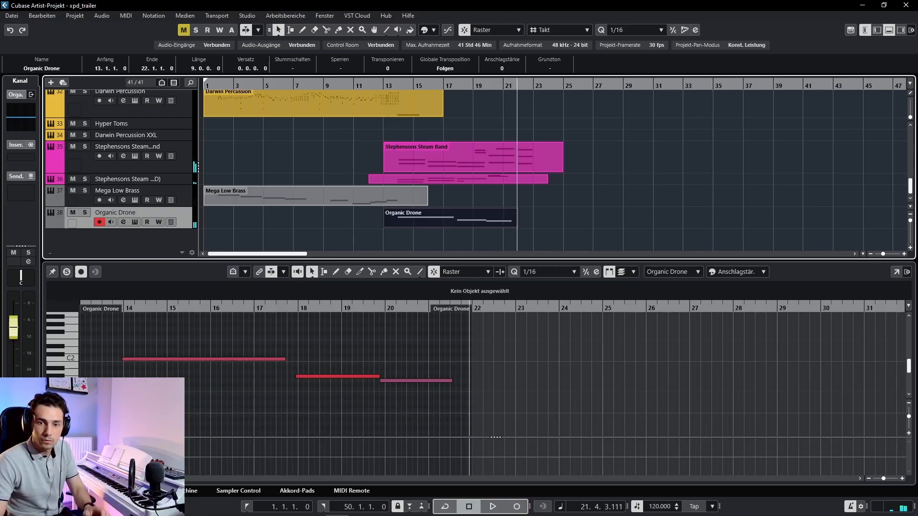
Step: Draw an Organic Drone controller curve falling from bar 14 to bar 17 and rising to about bar 19, checking it during playback from bar 14
{"action": "left_click", "coordinate": [335, 218]}
{"action": "left_click", "coordinate": [316, 197]}
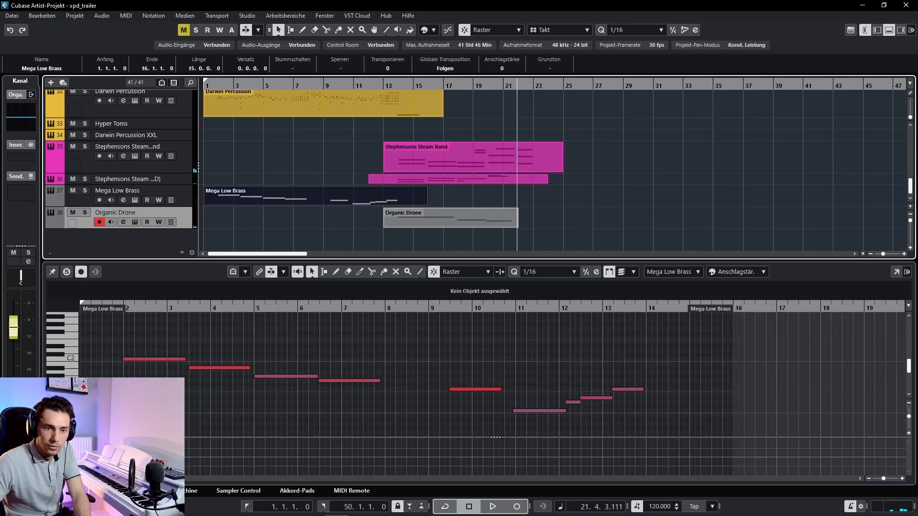
{"action": "scroll", "coordinate": [335, 197], "scroll_direction": "down", "scroll_amount": 3}
{"action": "scroll", "coordinate": [334, 197], "scroll_direction": "up", "scroll_amount": 2}
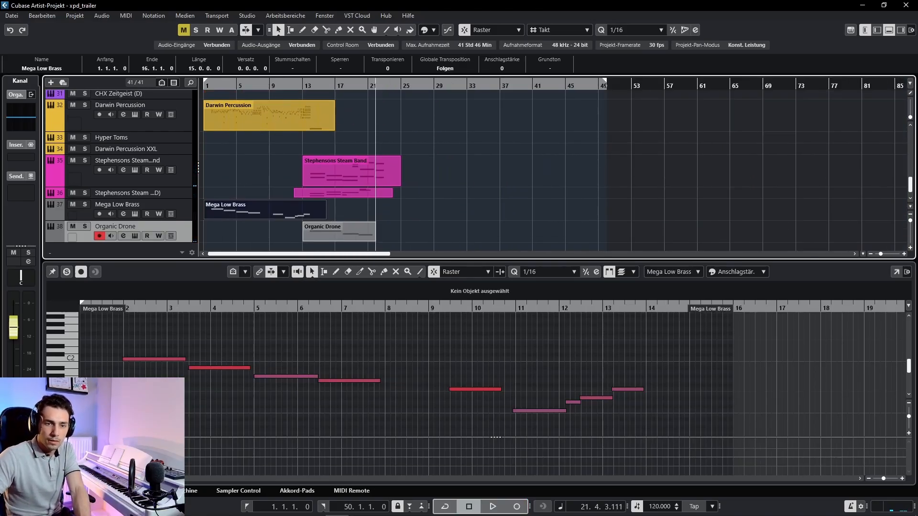
{"action": "scroll", "coordinate": [334, 197], "scroll_direction": "up", "scroll_amount": 4}
{"action": "scroll", "coordinate": [335, 197], "scroll_direction": "down", "scroll_amount": 2}
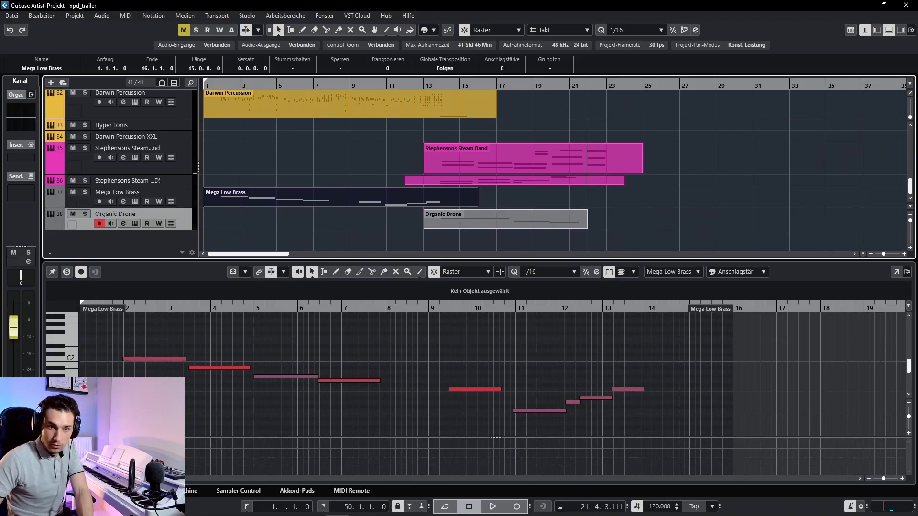
{"action": "left_click_drag", "start_coordinate": [496, 437], "coordinate": [496, 416]}
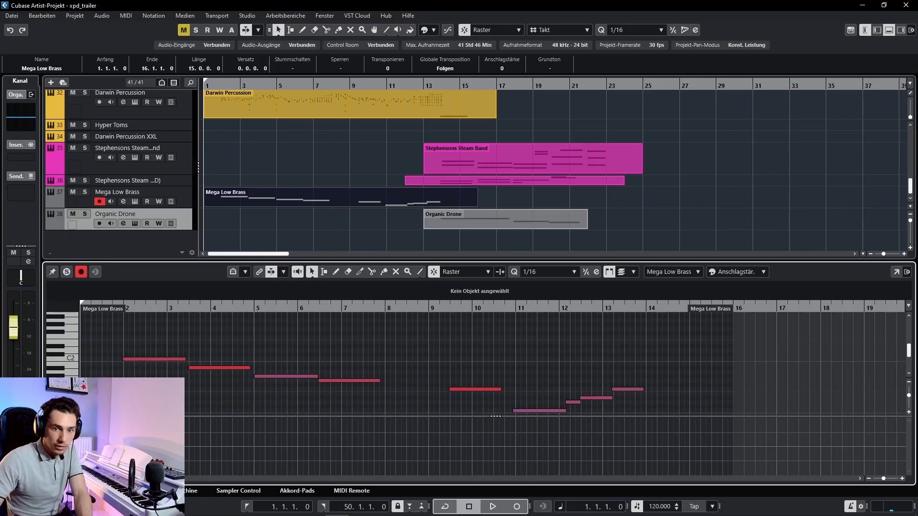
{"action": "left_click", "coordinate": [441, 85]}
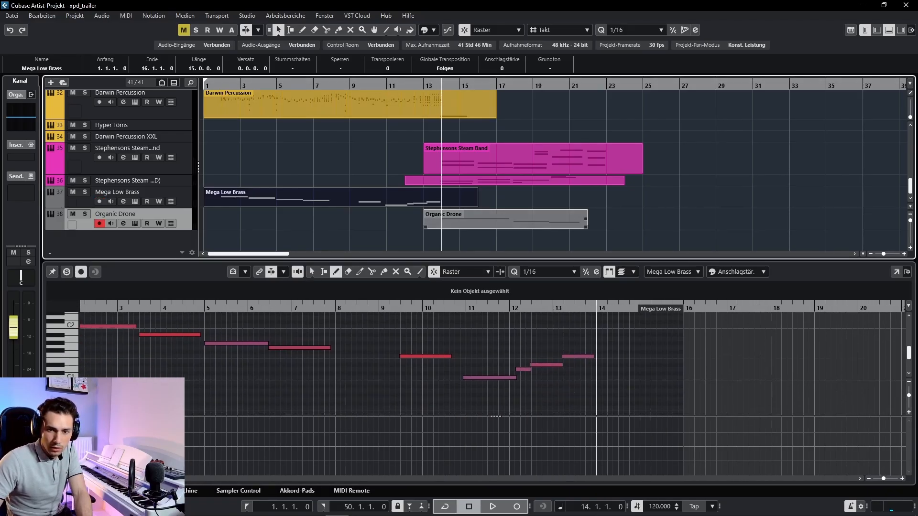
{"action": "mouse_move", "coordinate": [126, 392]}
{"action": "left_mouse_down"}
{"action": "mouse_move", "coordinate": [266, 419]}
{"action": "mouse_move", "coordinate": [336, 418]}
{"action": "left_mouse_up"}
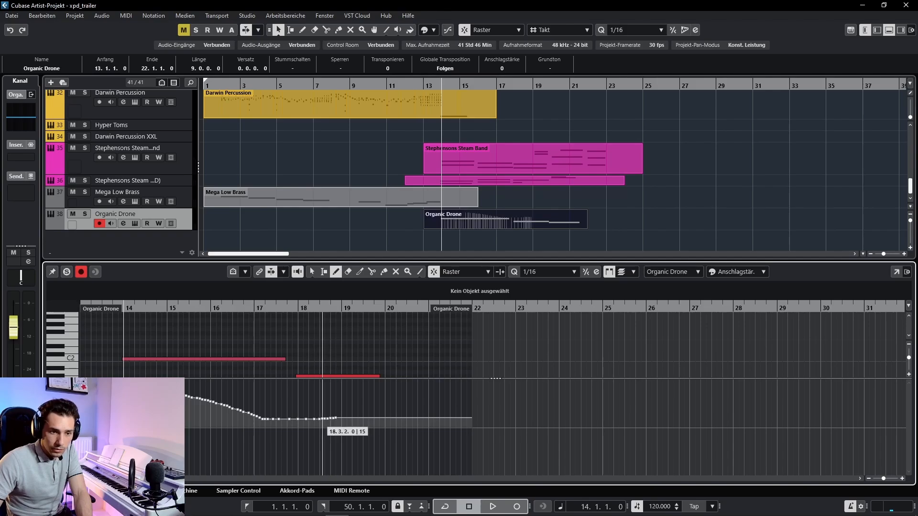
{"action": "key", "text": "space"}
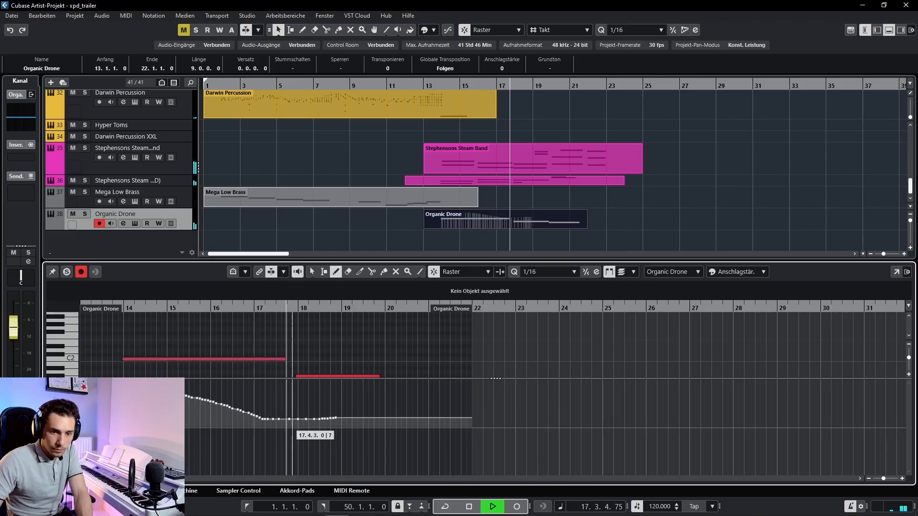
{"action": "mouse_move", "coordinate": [292, 419]}
{"action": "left_mouse_down"}
{"action": "mouse_move", "coordinate": [329, 417]}
{"action": "mouse_move", "coordinate": [354, 390]}
{"action": "left_mouse_up"}
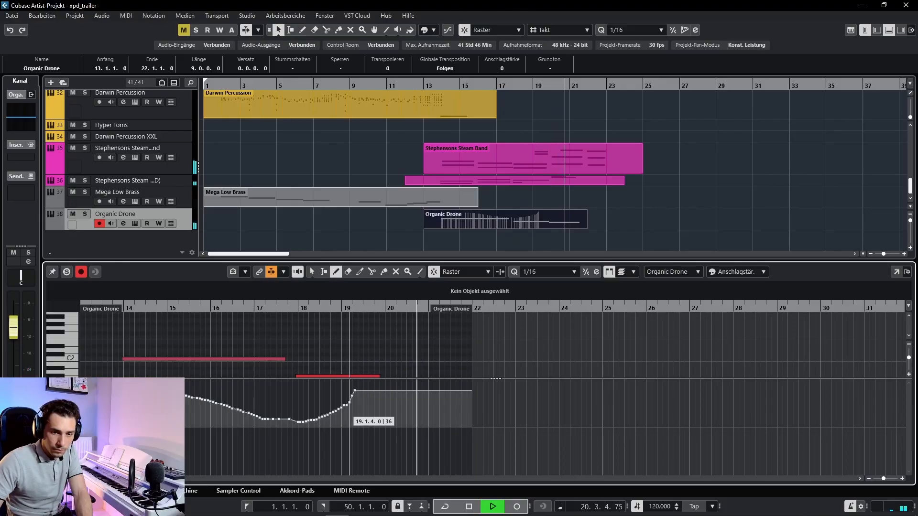
{"action": "key", "text": "space"}
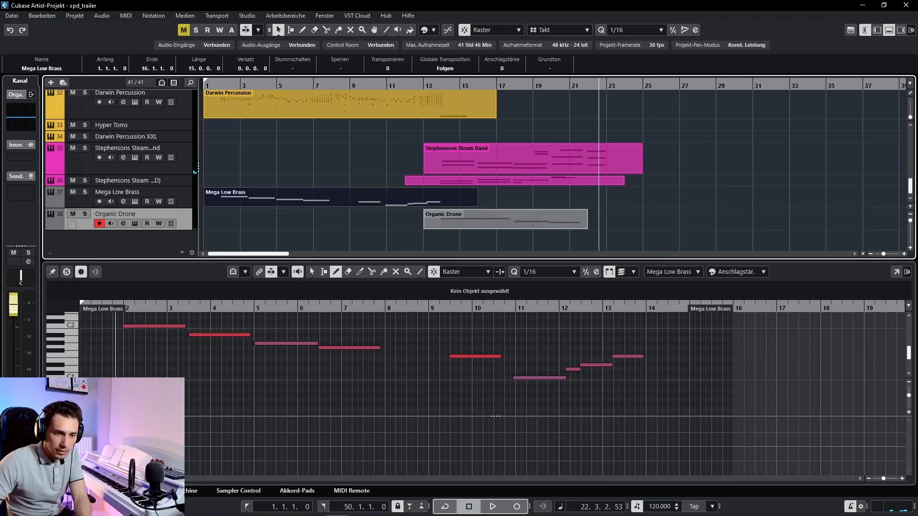
Step: Draw a stepped up-and-down controller curve on Mega Low Brass from bar 2 to about bar 13 and play it back from bar 1
{"action": "mouse_move", "coordinate": [123, 454]}
{"action": "left_mouse_down"}
{"action": "mouse_move", "coordinate": [161, 461]}
{"action": "mouse_move", "coordinate": [415, 442]}
{"action": "mouse_move", "coordinate": [583, 449]}
{"action": "mouse_move", "coordinate": [619, 418]}
{"action": "left_mouse_up"}
{"action": "left_click_drag", "start_coordinate": [122, 305], "coordinate": [99, 304]}
{"action": "key", "text": "space"}
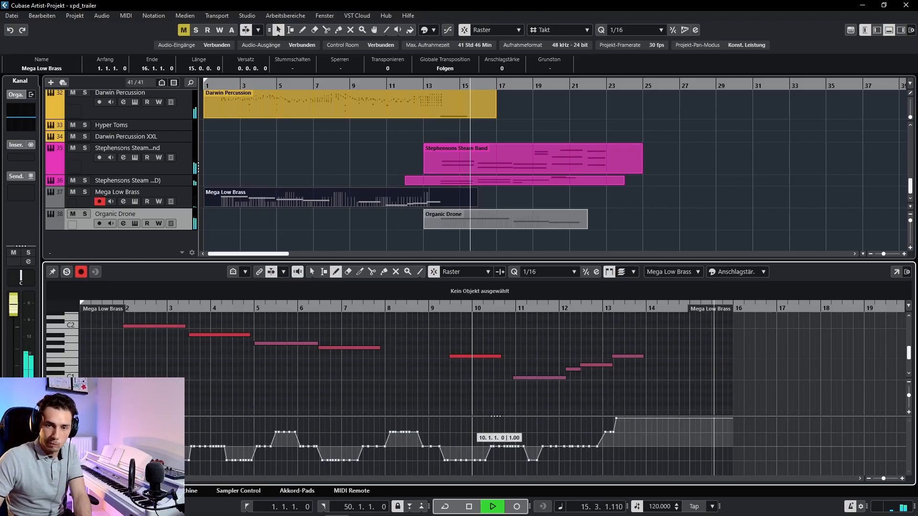
{"action": "key", "text": "space"}
{"action": "left_click", "coordinate": [125, 214]}
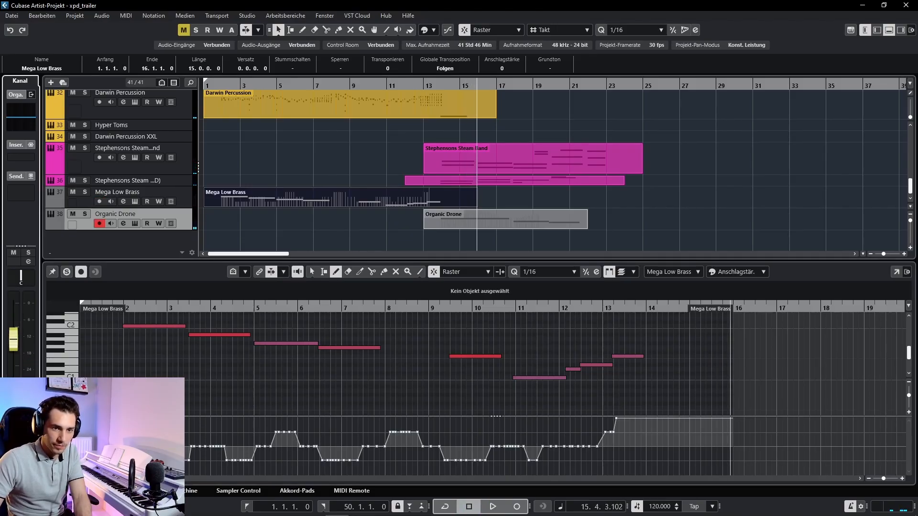
Step: Enlarge the arrangement area, deselect the parts and review the tracks from the lower sound layers up to Sketch and back
{"action": "left_click_drag", "start_coordinate": [620, 261], "coordinate": [620, 308]}
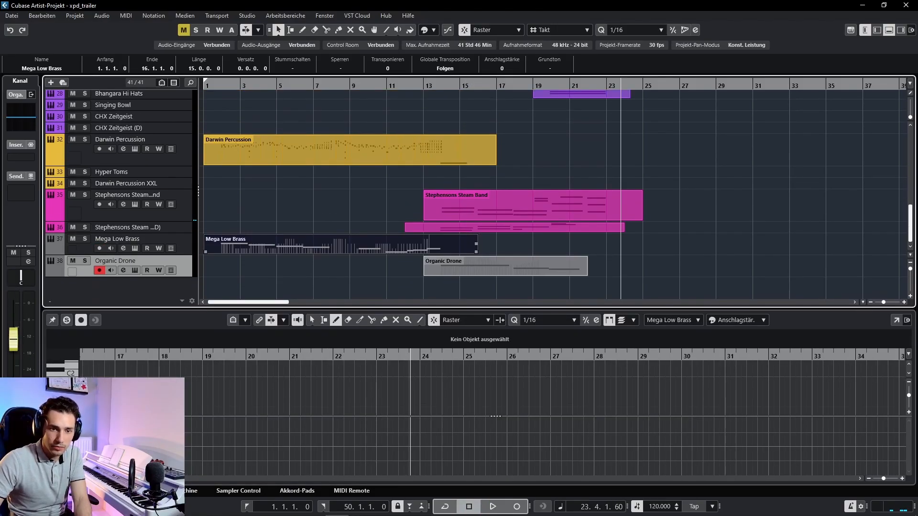
{"action": "left_click", "coordinate": [620, 287]}
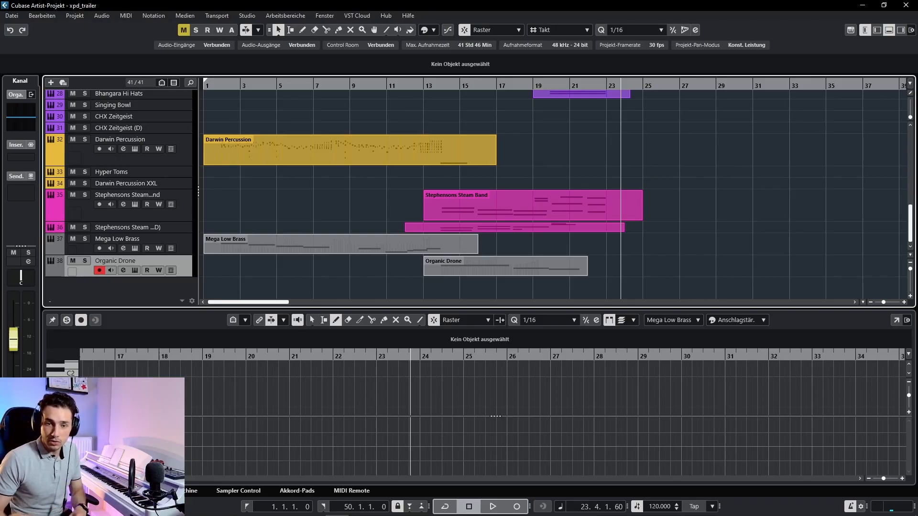
{"action": "scroll", "coordinate": [555, 191], "scroll_direction": "up", "scroll_amount": 2}
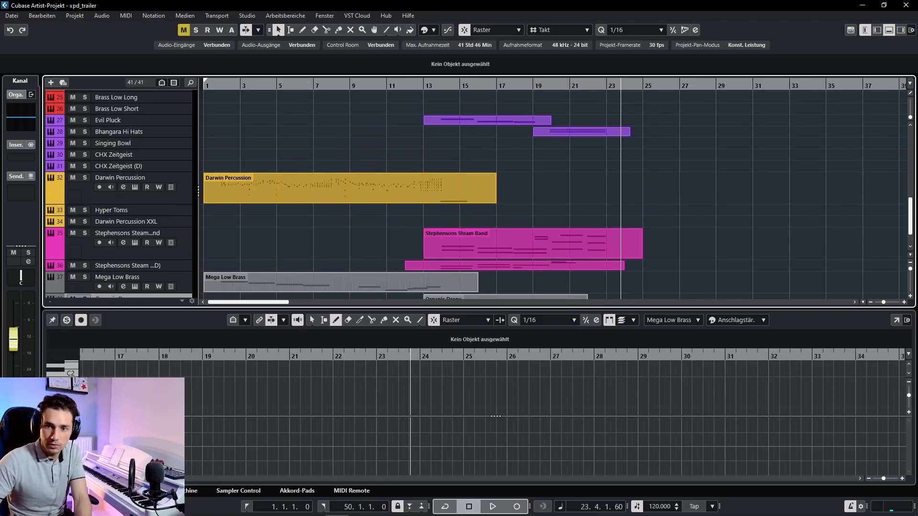
{"action": "left_click_drag", "start_coordinate": [601, 84], "coordinate": [593, 92]}
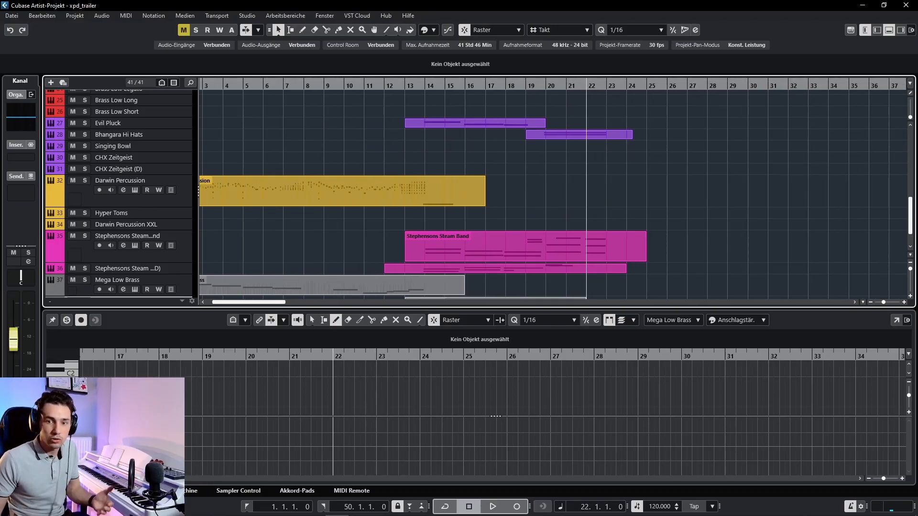
{"action": "scroll", "coordinate": [554, 193], "scroll_direction": "up", "scroll_amount": 15}
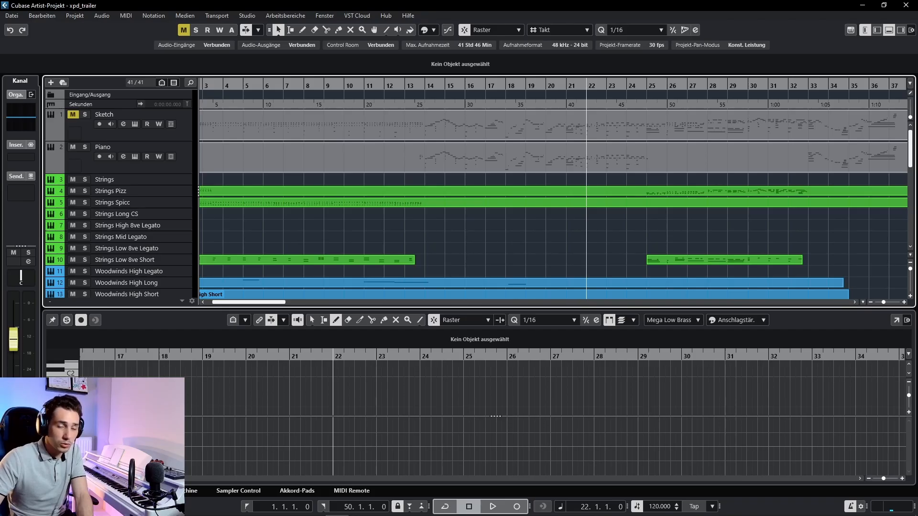
{"action": "scroll", "coordinate": [554, 191], "scroll_direction": "down", "scroll_amount": 10}
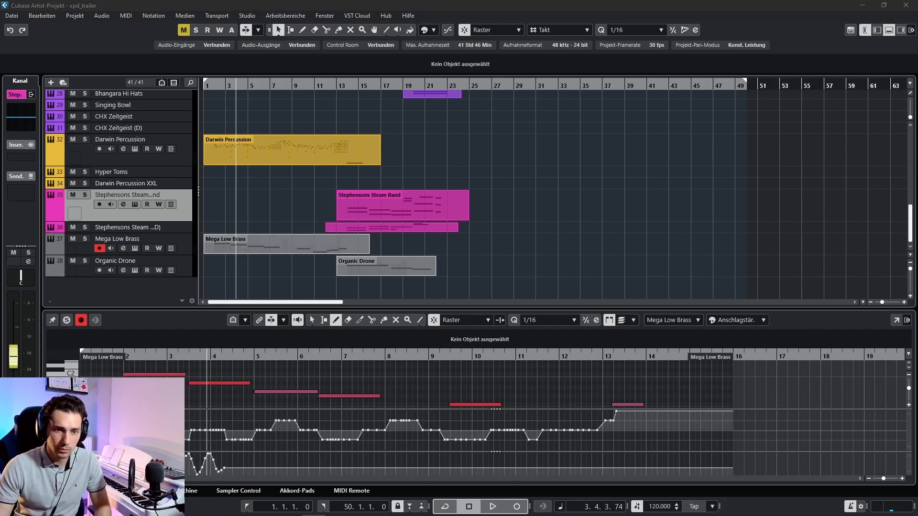
Step: Reshape Mega Low Brass's second controller curve during playback: high until about bar 6, falling towards bar 12, with a small swell around bar 13
{"action": "left_click", "coordinate": [526, 215]}
{"action": "key", "text": "Home"}
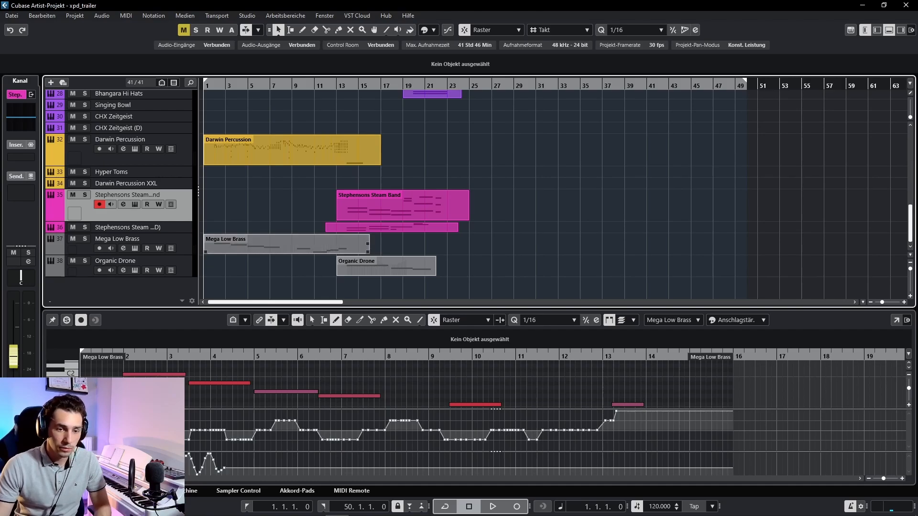
{"action": "left_click", "coordinate": [143, 239]}
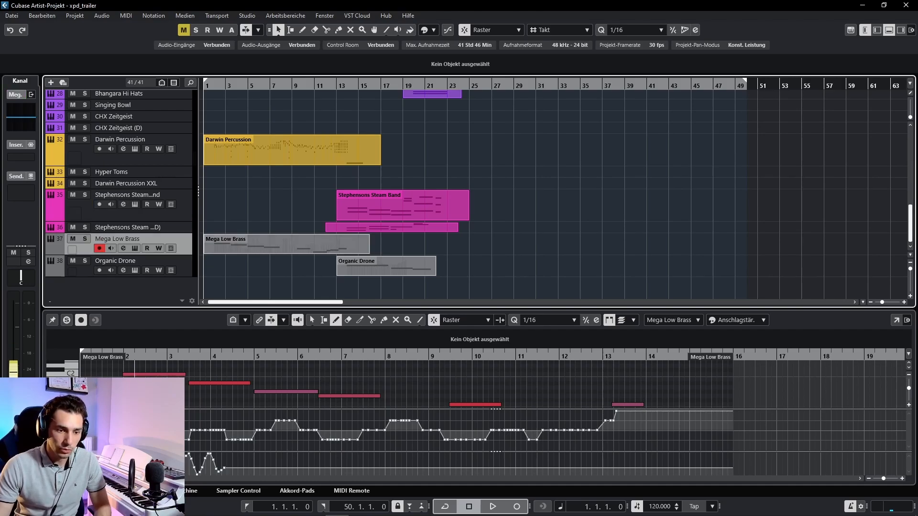
{"action": "mouse_move", "coordinate": [189, 467]}
{"action": "left_mouse_down"}
{"action": "mouse_move", "coordinate": [270, 459]}
{"action": "mouse_move", "coordinate": [641, 475]}
{"action": "left_mouse_up"}
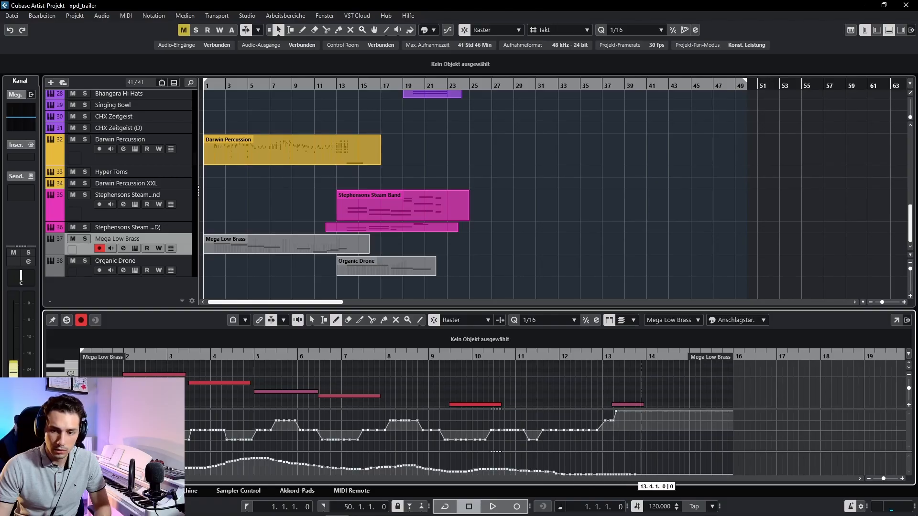
{"action": "key", "text": "space"}
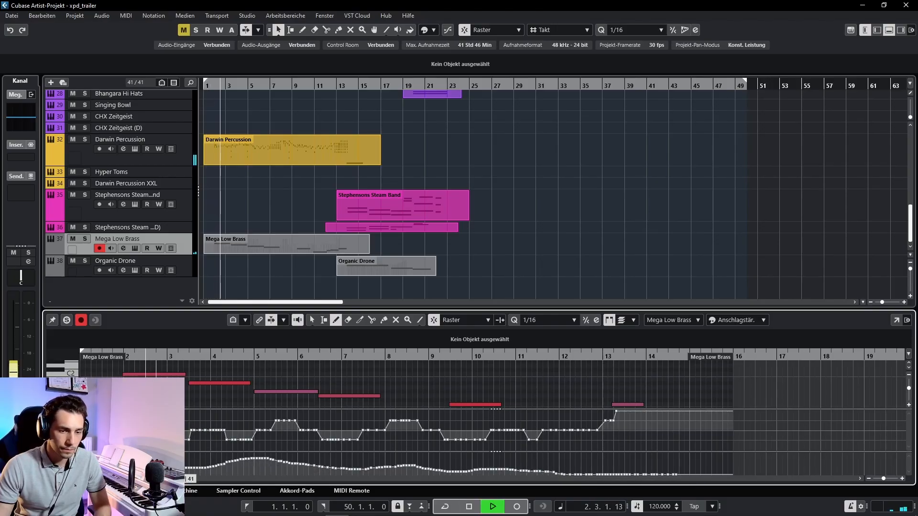
{"action": "mouse_move", "coordinate": [143, 465]}
{"action": "left_mouse_down"}
{"action": "mouse_move", "coordinate": [260, 454]}
{"action": "mouse_move", "coordinate": [289, 464]}
{"action": "mouse_move", "coordinate": [318, 454]}
{"action": "mouse_move", "coordinate": [333, 466]}
{"action": "mouse_move", "coordinate": [381, 468]}
{"action": "left_mouse_up"}
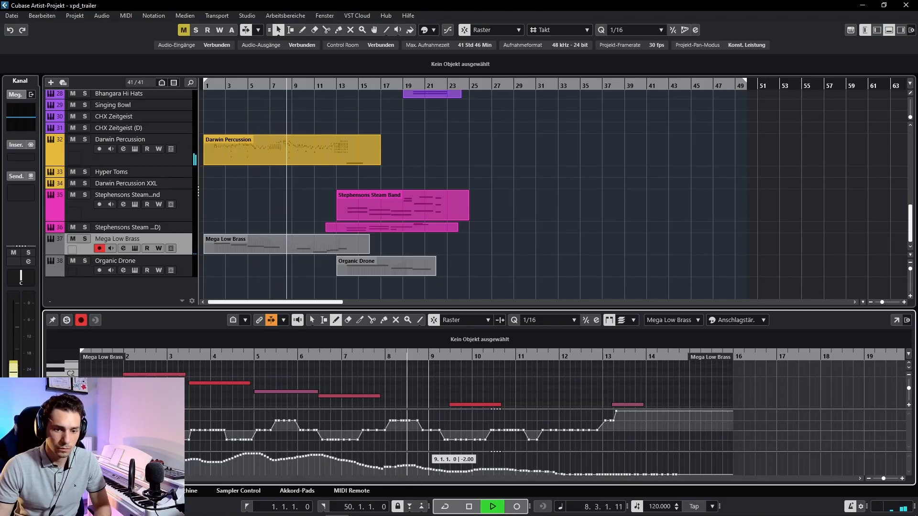
{"action": "left_click_drag", "start_coordinate": [185, 460], "coordinate": [687, 476]}
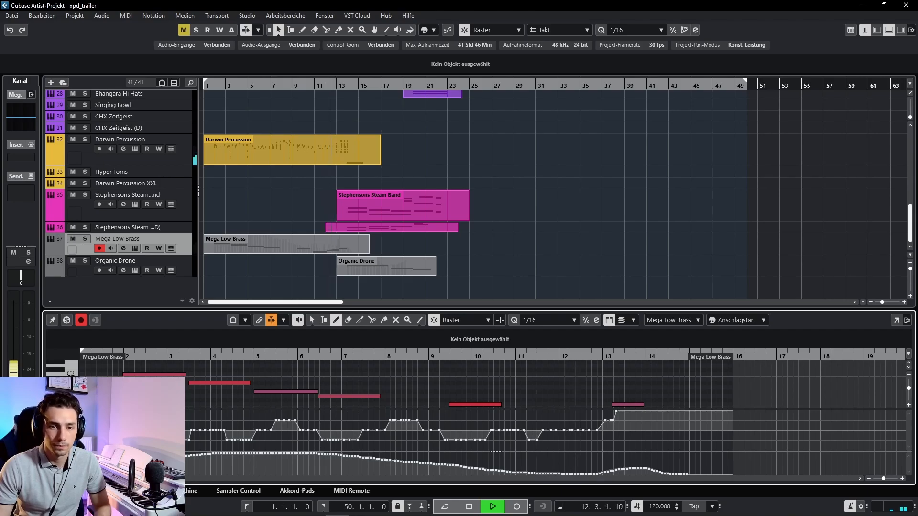
{"action": "key", "text": "space"}
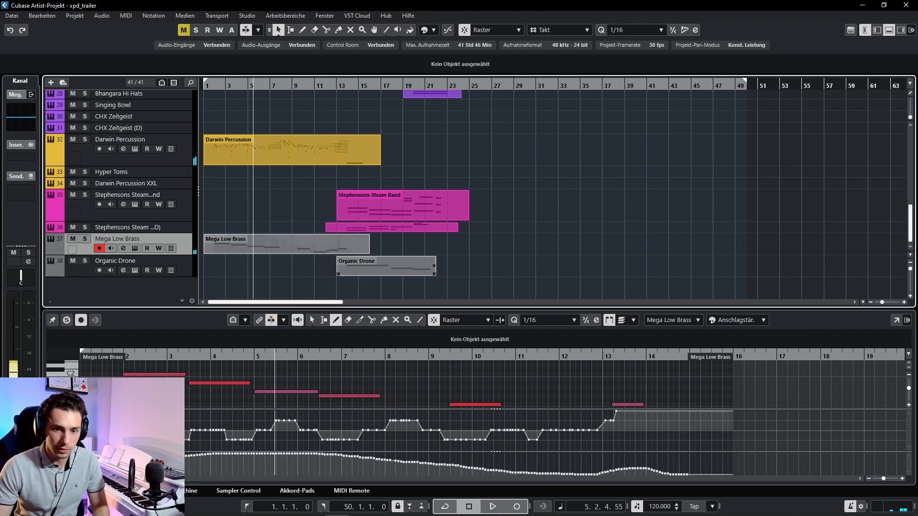
Step: Add a CC 7 (Main Volume) lane to the Organic Drone part and draw a curve falling from bar 14 to about bar 18
{"action": "left_click", "coordinate": [387, 267]}
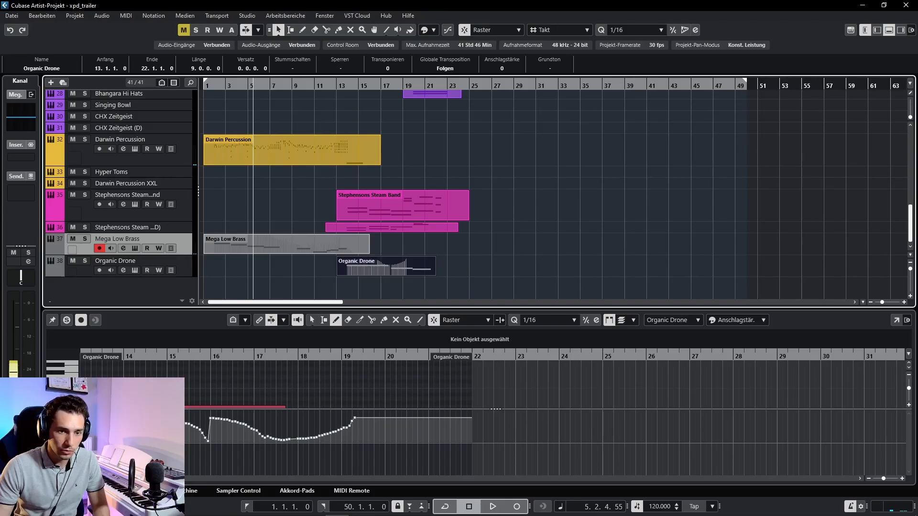
{"action": "left_click", "coordinate": [124, 261]}
{"action": "left_click", "coordinate": [62, 415]}
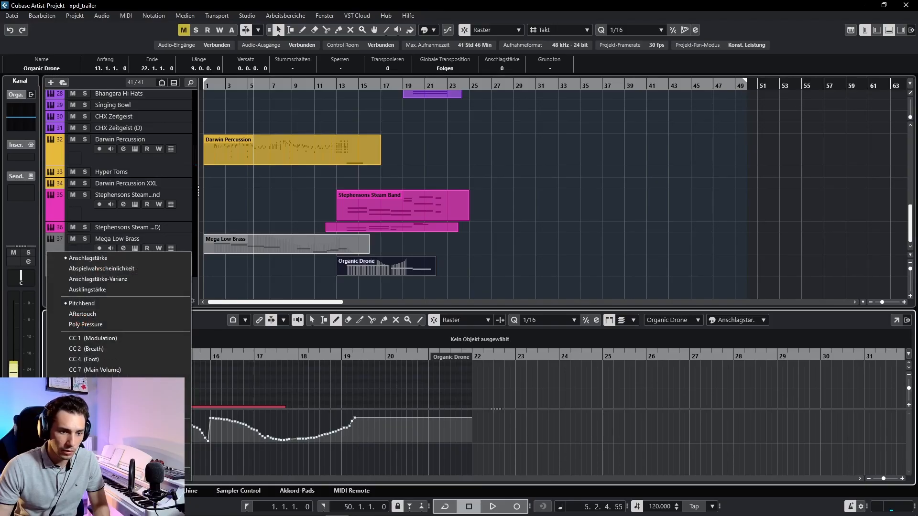
{"action": "left_click", "coordinate": [95, 370]}
{"action": "mouse_move", "coordinate": [122, 458]}
{"action": "left_mouse_down"}
{"action": "mouse_move", "coordinate": [229, 457]}
{"action": "mouse_move", "coordinate": [288, 472]}
{"action": "left_mouse_up"}
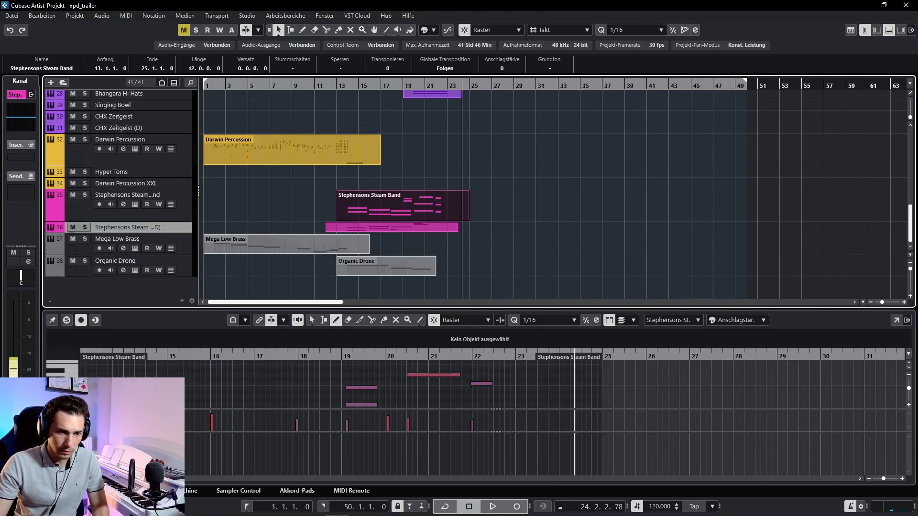
Step: Add a controller lane for the Stephensons Steam Band parts, draw a falling curve from about bar 19.5 to 21.5 on the (D) part, and play it back
{"action": "left_click", "coordinate": [51, 478]}
{"action": "left_click", "coordinate": [63, 438]}
{"action": "left_click", "coordinate": [96, 271]}
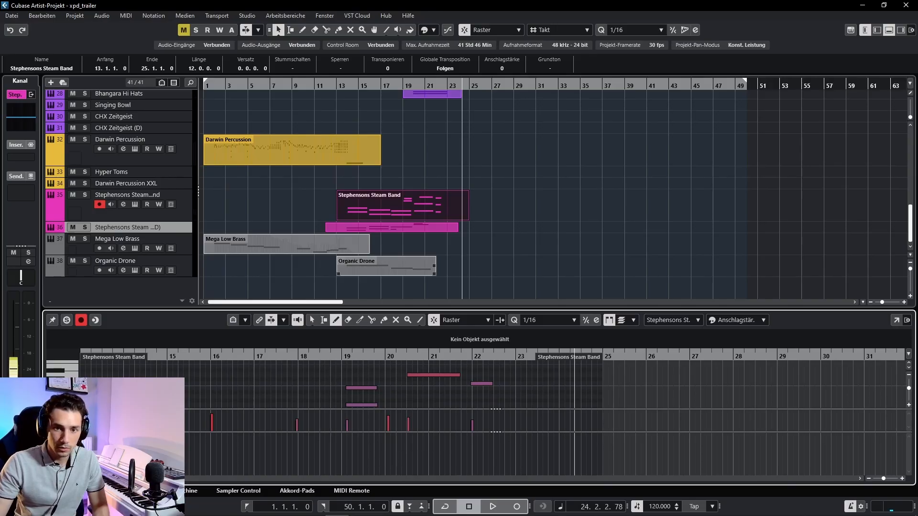
{"action": "left_click_drag", "start_coordinate": [481, 205], "coordinate": [447, 227]}
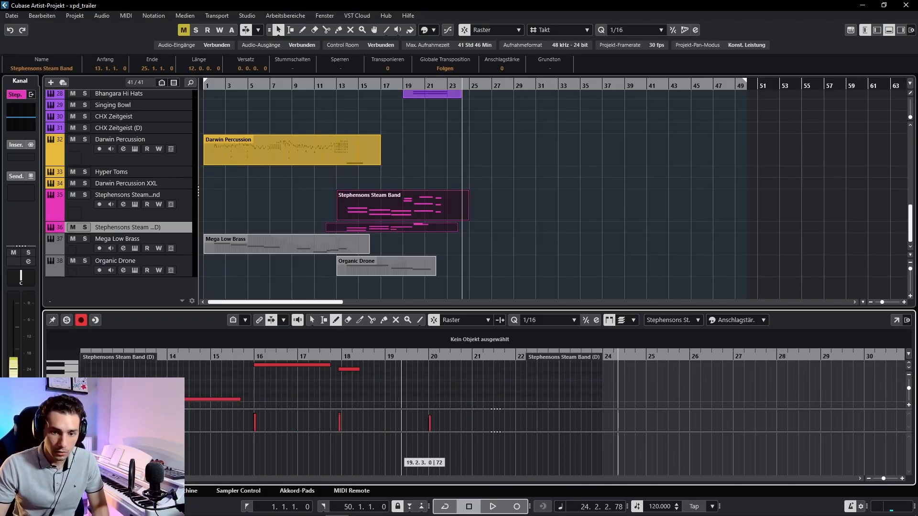
{"action": "left_click_drag", "start_coordinate": [407, 445], "coordinate": [499, 463]}
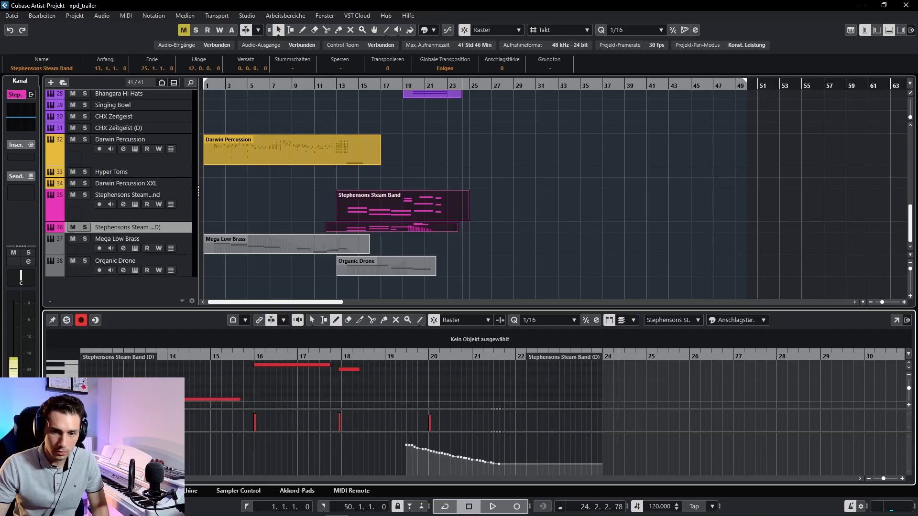
{"action": "left_click", "coordinate": [392, 355]}
{"action": "key", "text": "space"}
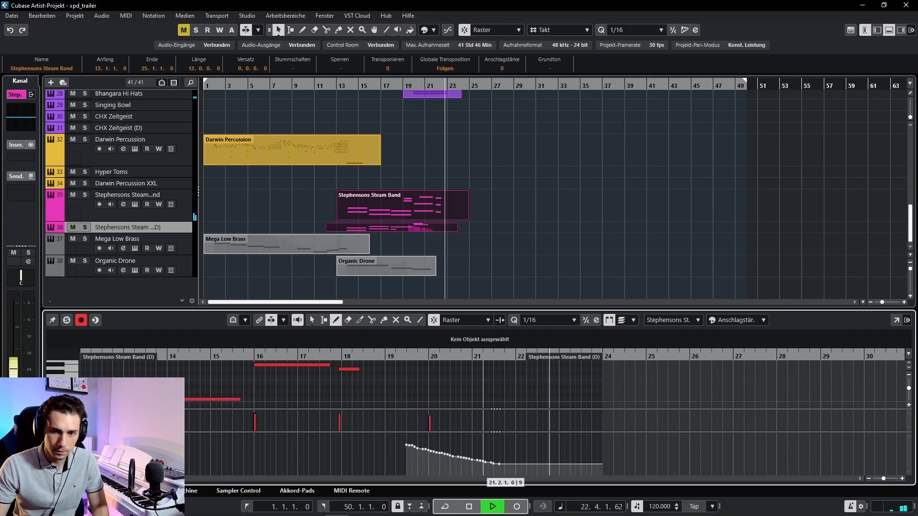
{"action": "key", "text": "space"}
Step: Draw a CC 7 (Main Volume) fade-out on Bhangara Hi Hats from about bar 20 to bar 22.5 and play it back from about bar 19
{"action": "scroll", "coordinate": [433, 192], "scroll_direction": "up", "scroll_amount": 1}
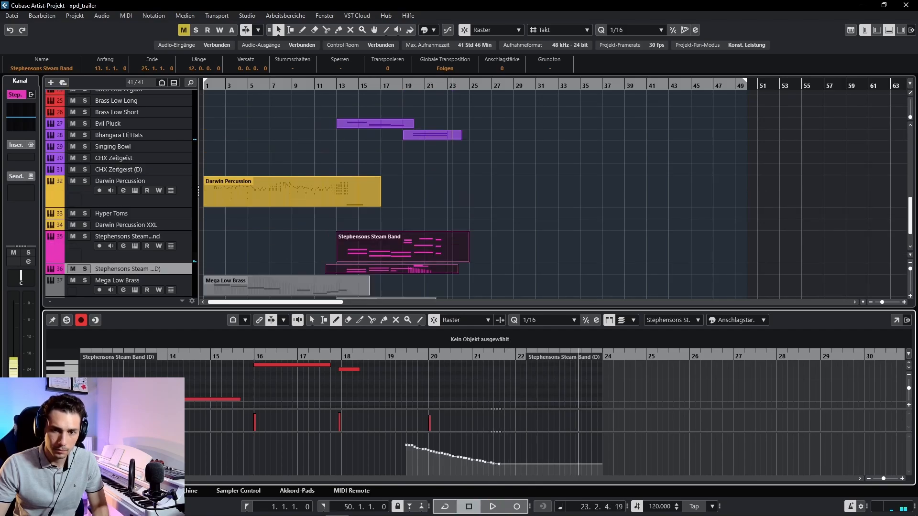
{"action": "left_click", "coordinate": [432, 135]}
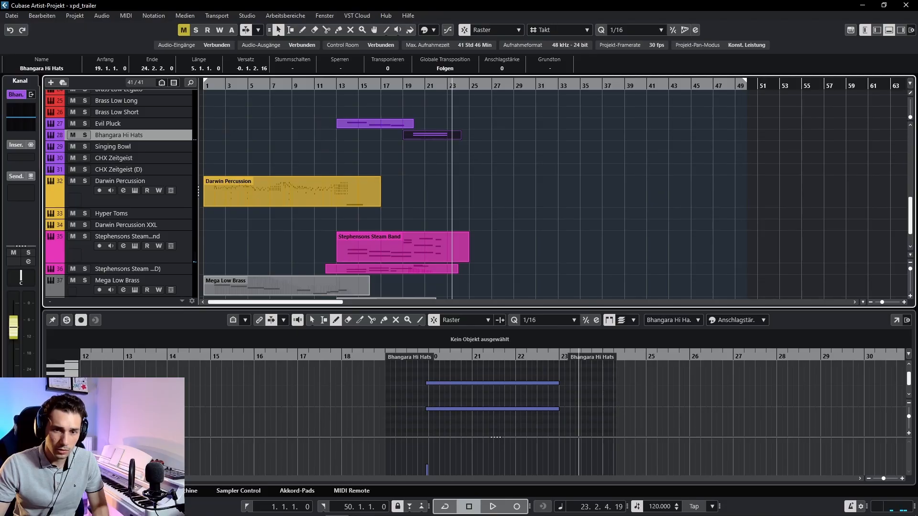
{"action": "scroll", "coordinate": [496, 406], "scroll_direction": "down", "scroll_amount": 1}
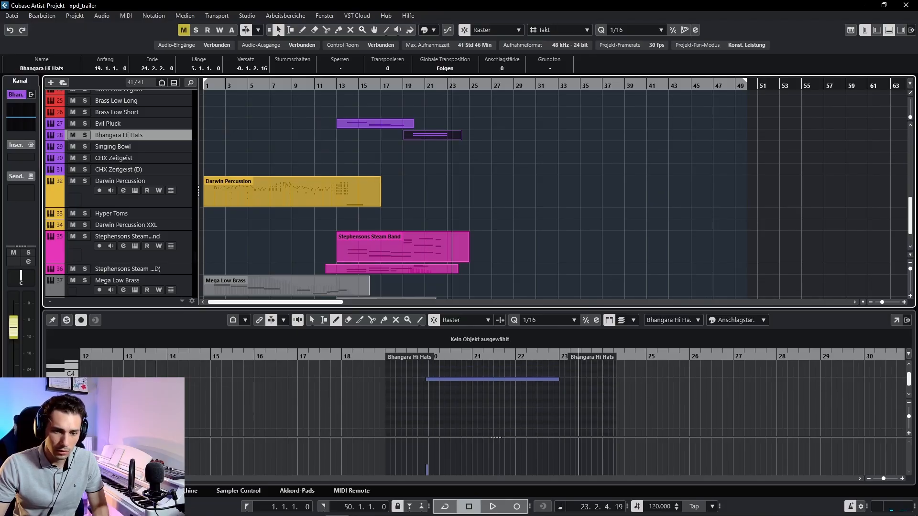
{"action": "left_click", "coordinate": [51, 478]}
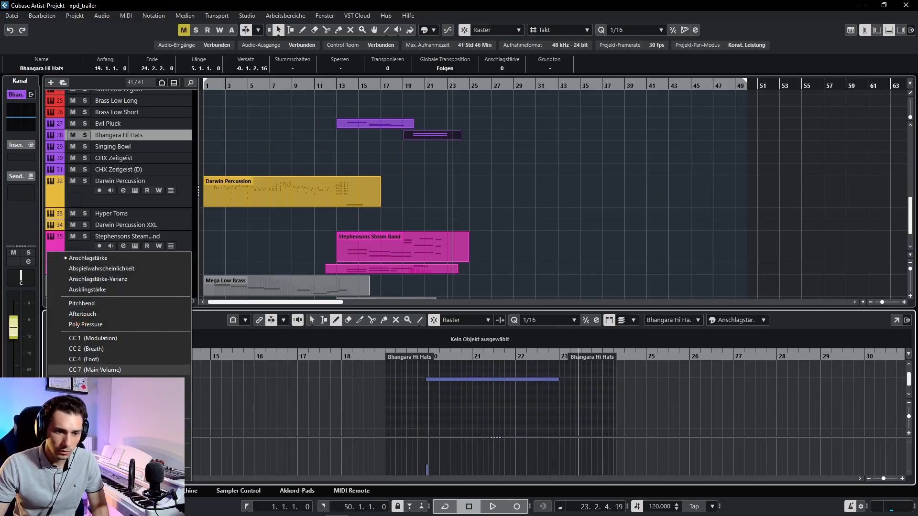
{"action": "left_click", "coordinate": [86, 369]}
{"action": "left_click_drag", "start_coordinate": [434, 460], "coordinate": [559, 474]}
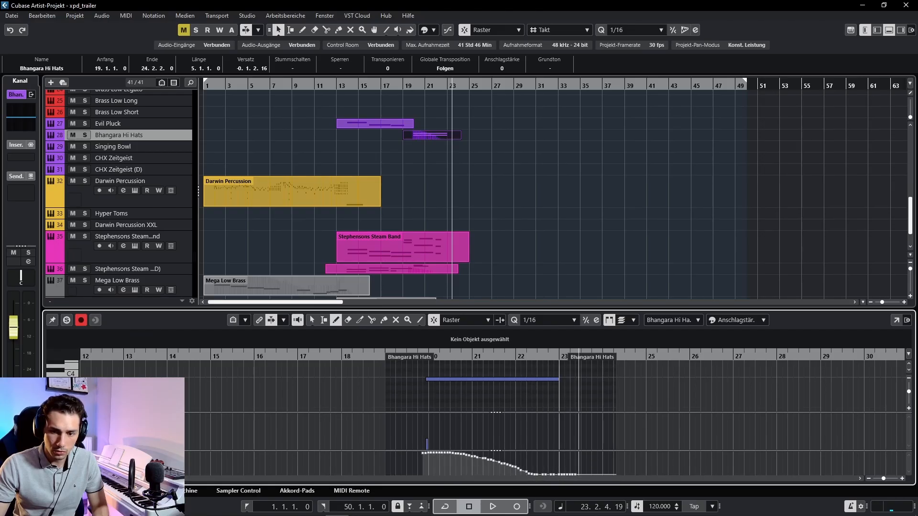
{"action": "left_click", "coordinate": [383, 355]}
{"action": "key", "text": "space"}
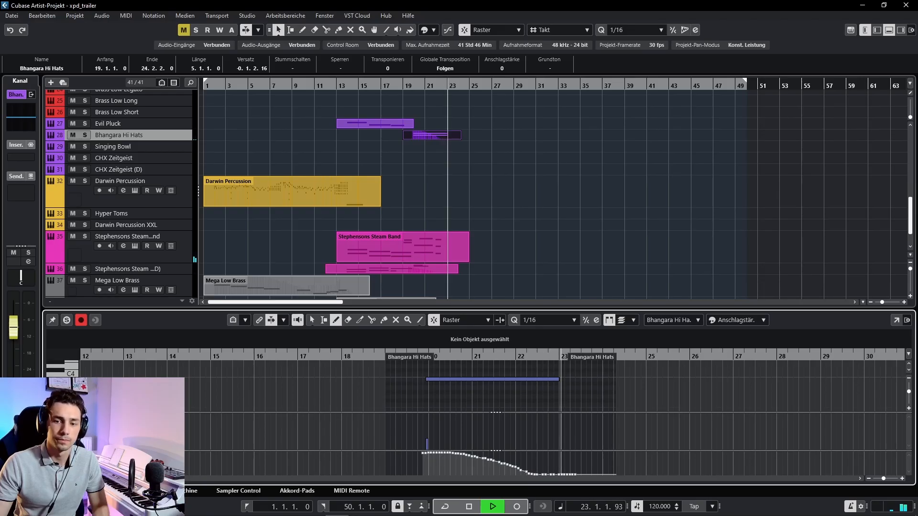
{"action": "key", "text": "space"}
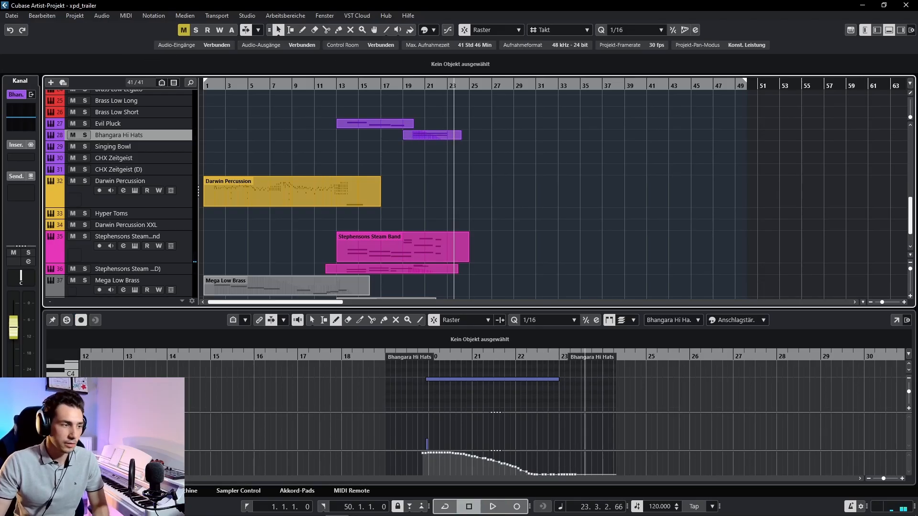
Step: Review the arranged tracks between Sketch and Bhangara Hi Hats, with the playback position set to bar 23
{"action": "scroll", "coordinate": [316, 191], "scroll_direction": "up", "scroll_amount": 5}
{"action": "scroll", "coordinate": [315, 191], "scroll_direction": "down", "scroll_amount": 4}
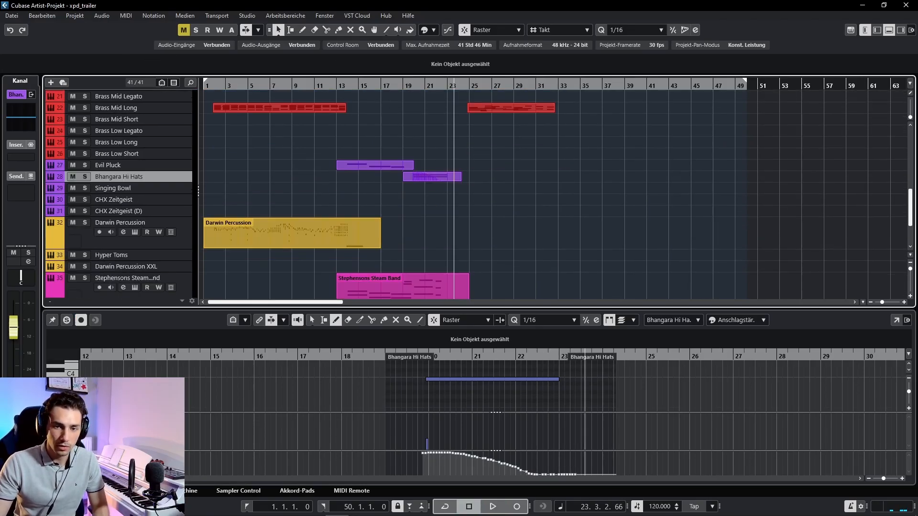
{"action": "scroll", "coordinate": [315, 192], "scroll_direction": "up", "scroll_amount": 8}
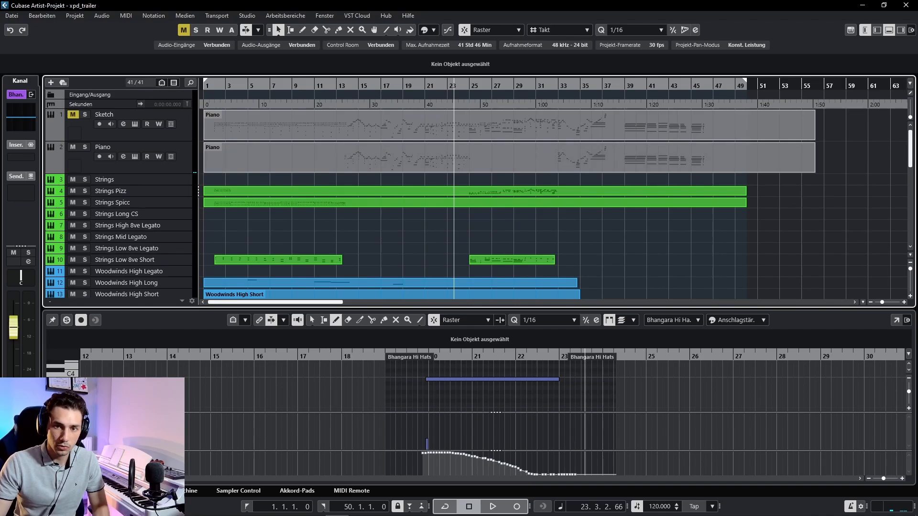
{"action": "left_click", "coordinate": [447, 86]}
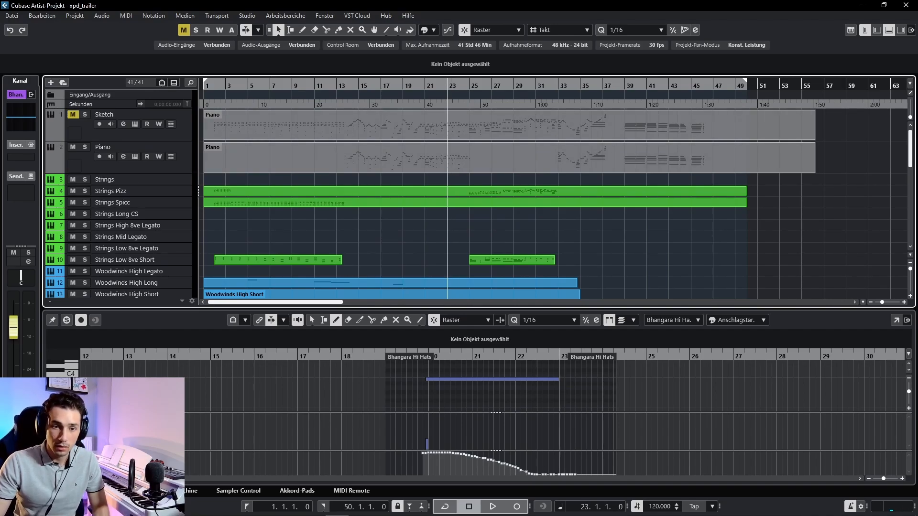
{"action": "scroll", "coordinate": [315, 191], "scroll_direction": "down", "scroll_amount": 8}
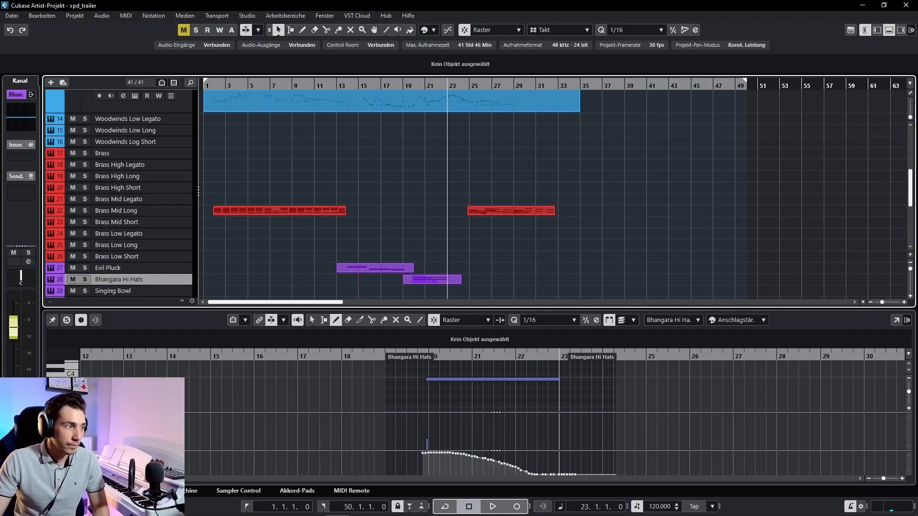
{"action": "scroll", "coordinate": [316, 191], "scroll_direction": "up", "scroll_amount": 8}
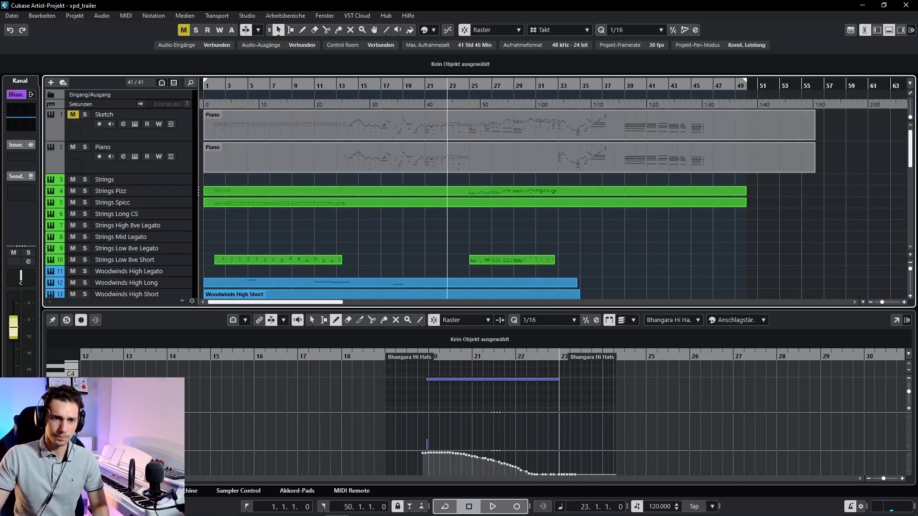
Step: Play the whole arrangement from bar 1 to about bar 38, reviewing all tracks up to Sketch
{"action": "key", "text": "Home"}
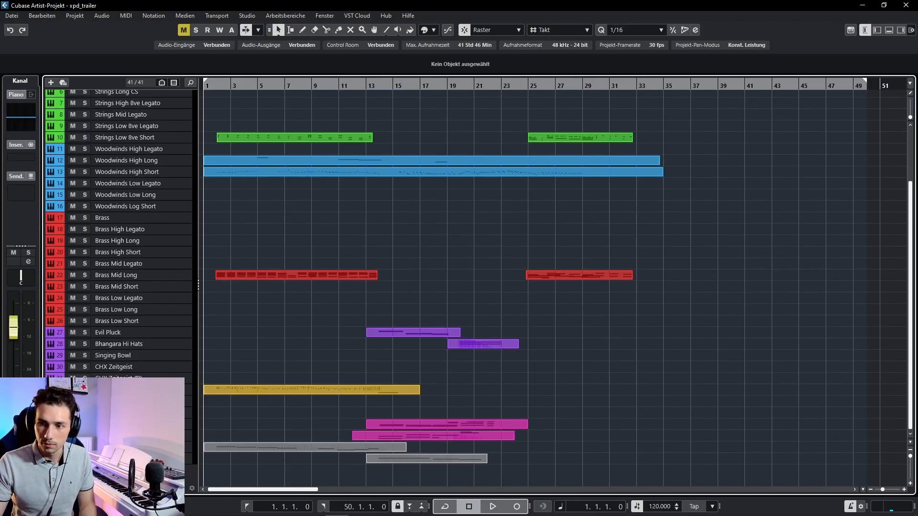
{"action": "scroll", "coordinate": [478, 287], "scroll_direction": "up", "scroll_amount": 2}
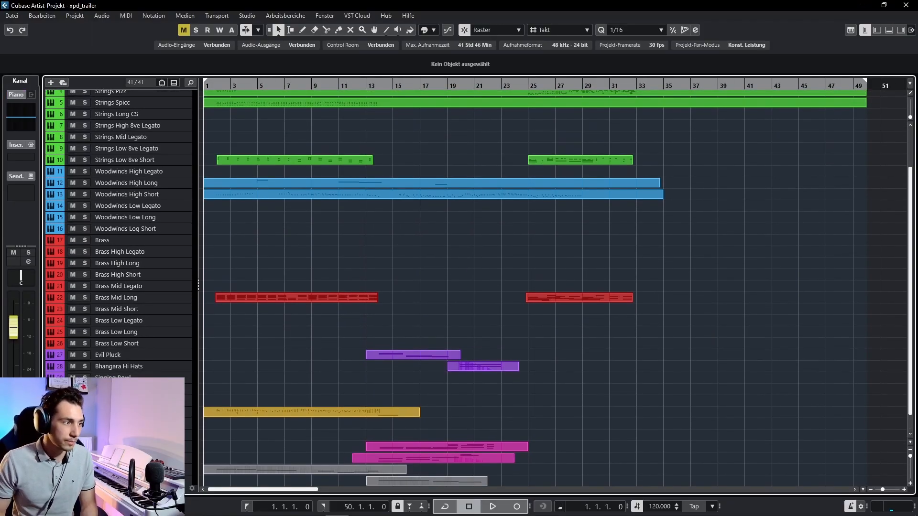
{"action": "key", "text": "space"}
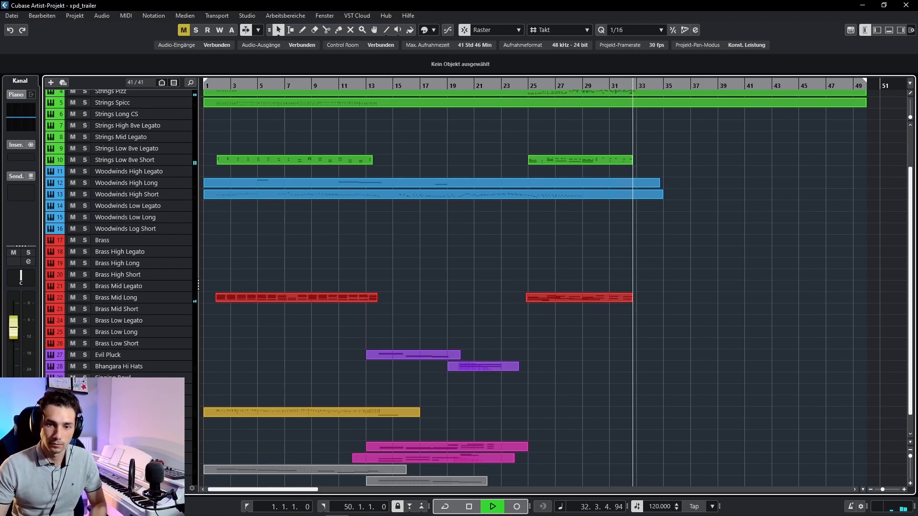
{"action": "scroll", "coordinate": [554, 282], "scroll_direction": "up", "scroll_amount": 2}
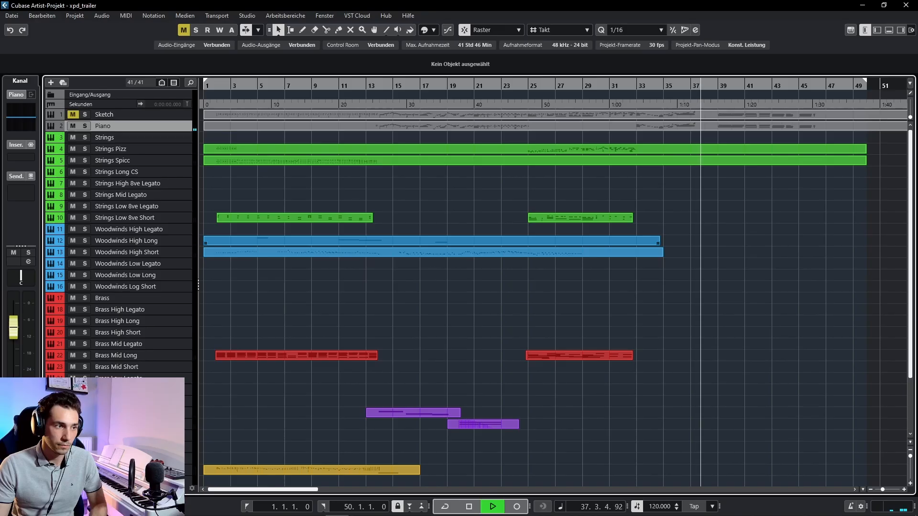
{"action": "key", "text": "space"}
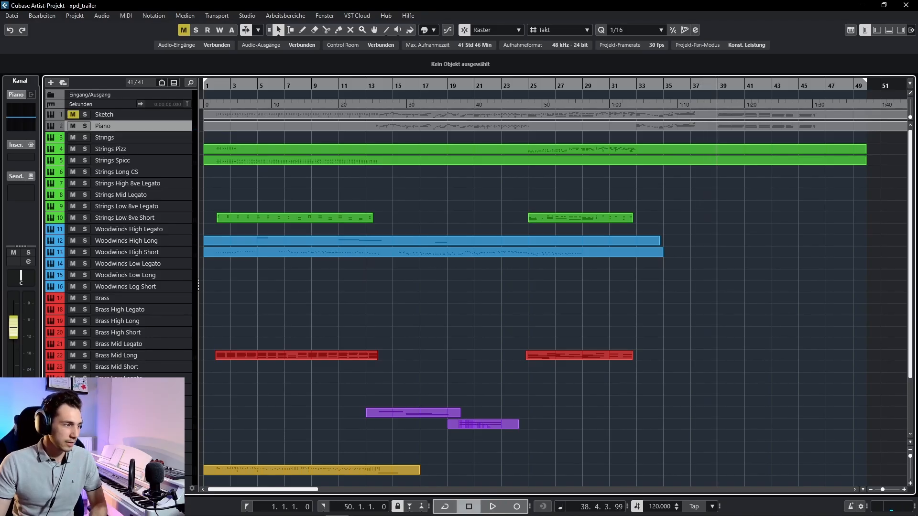